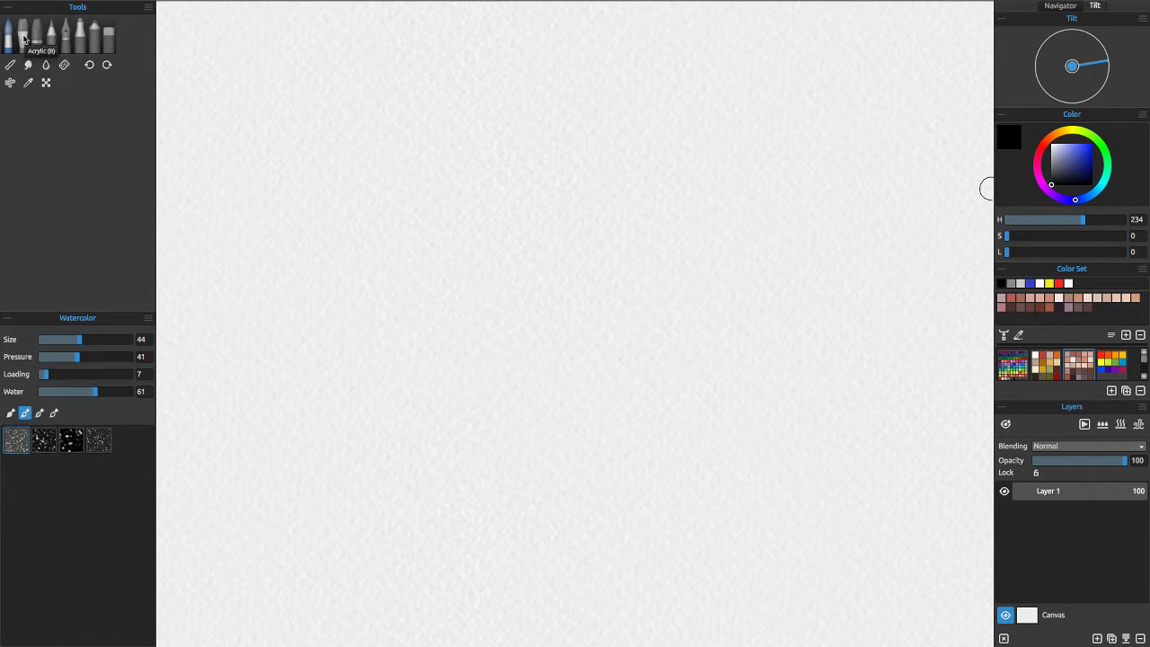
Choose a fully saturated bright red (hue 1) as the painting colour
left_click(1075, 160)
left_click(1042, 147)
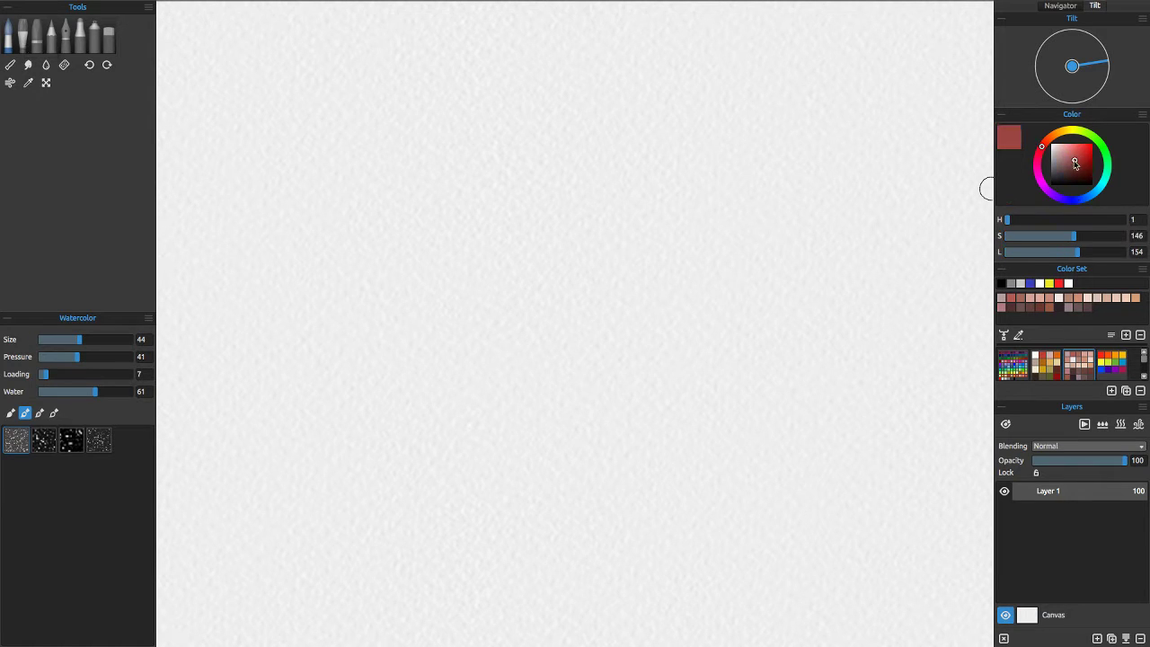
left_click_drag(1076, 160, 1089, 147)
left_click(1091, 147)
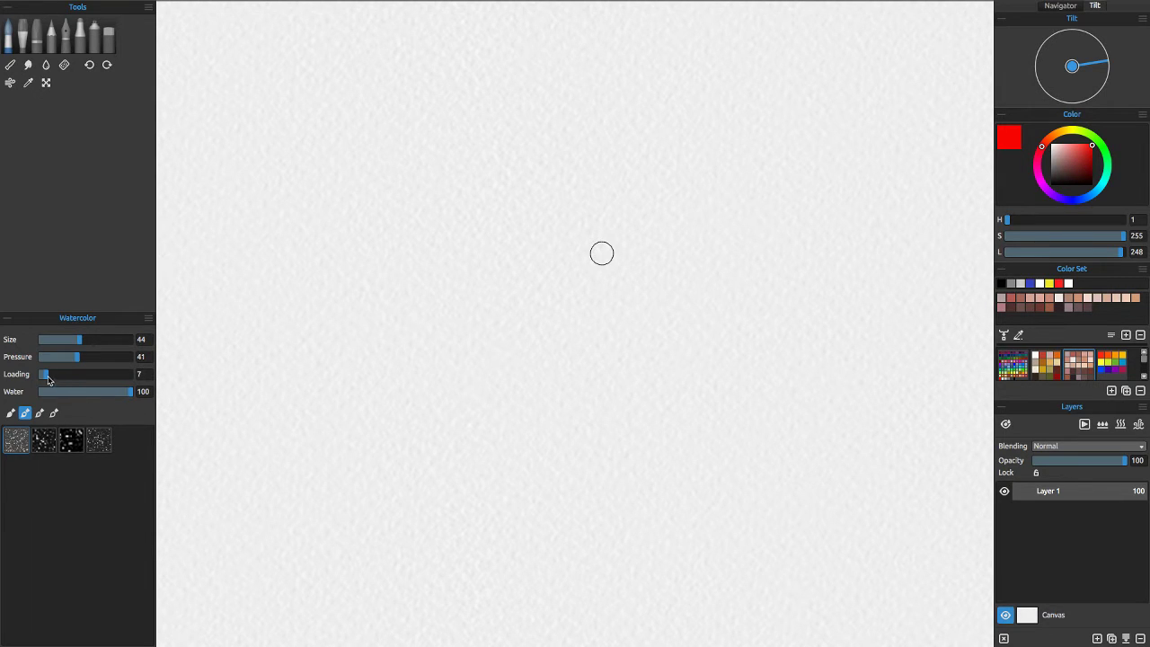
Configure the watercolor brush with size 100, pressure 46, loading 100 and water 100
left_click_drag(48, 380, 141, 381)
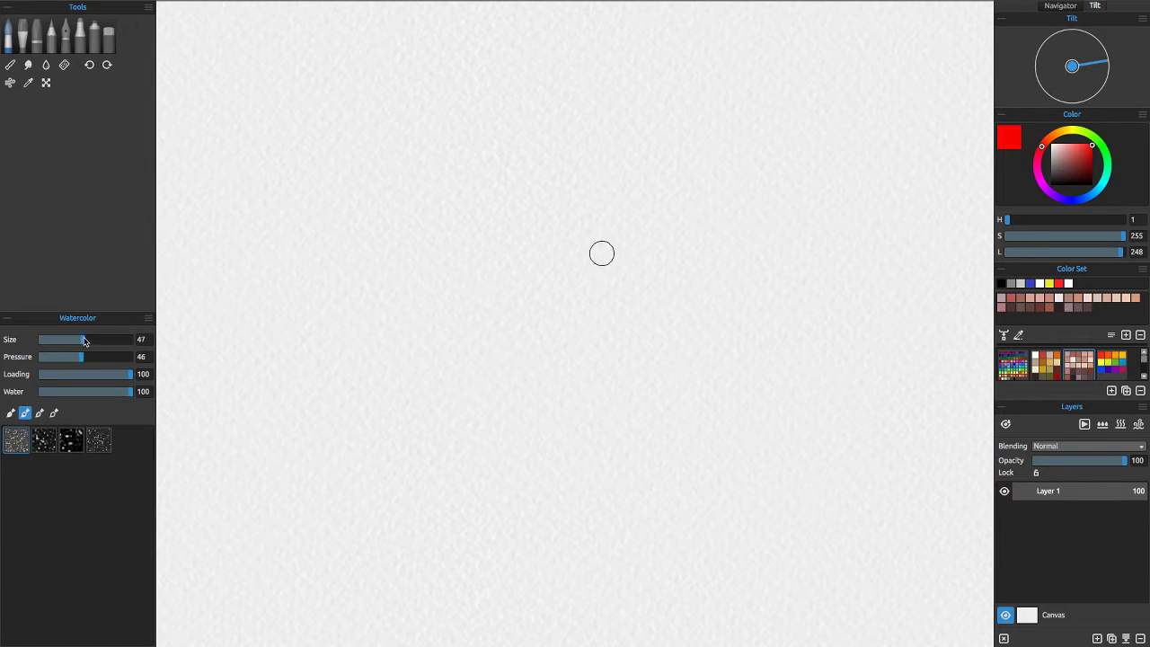
left_click_drag(84, 341, 137, 341)
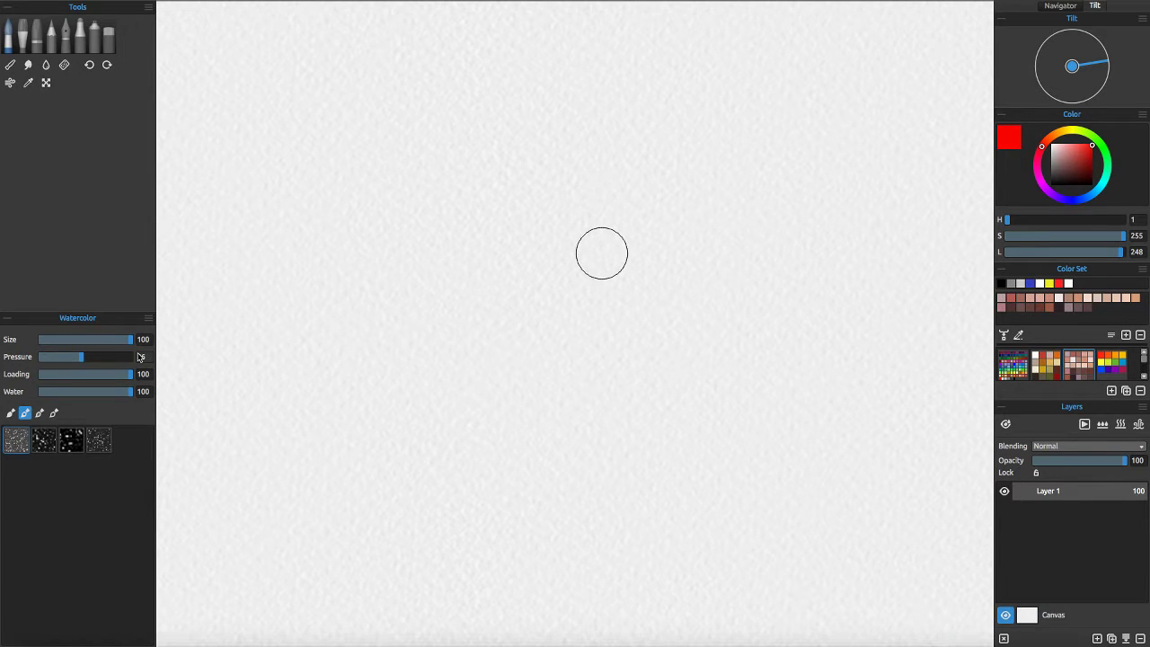
mouse_move(132, 341)
left_mouse_down()
mouse_move(115, 342)
mouse_move(170, 337)
left_mouse_up()
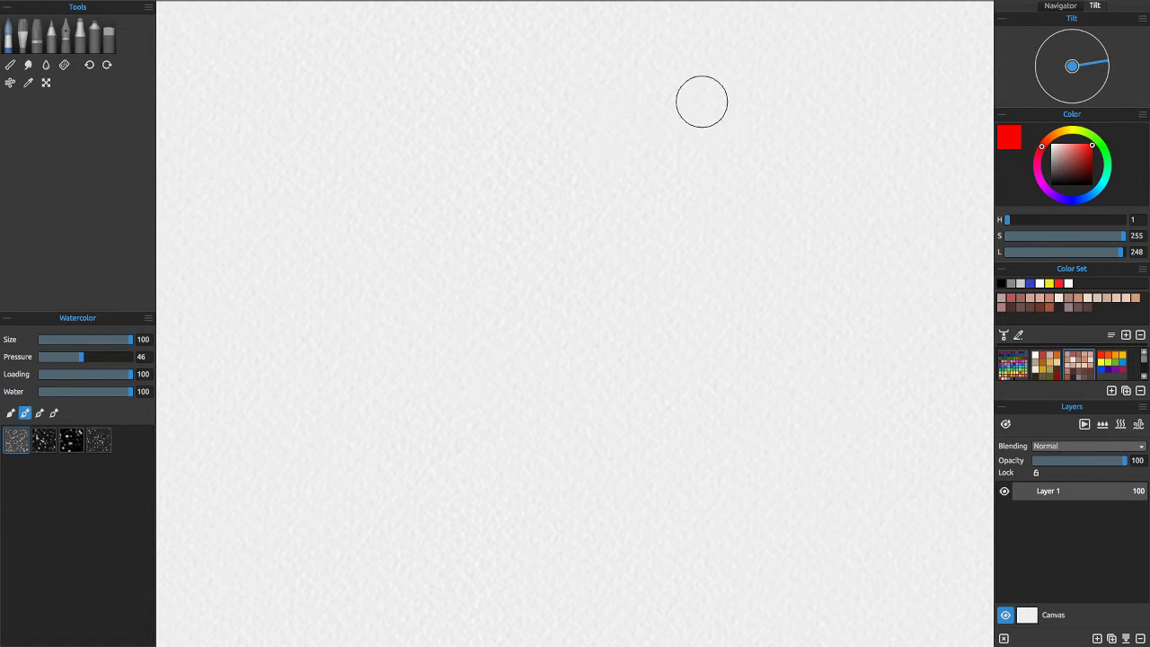
Paint a large red S-shaped watercolor stroke across the canvas and add a second wet stroke along its lower curve
mouse_move(697, 97)
left_mouse_down()
mouse_move(660, 96)
mouse_move(494, 150)
mouse_move(526, 228)
mouse_move(528, 297)
mouse_move(361, 421)
left_mouse_up()
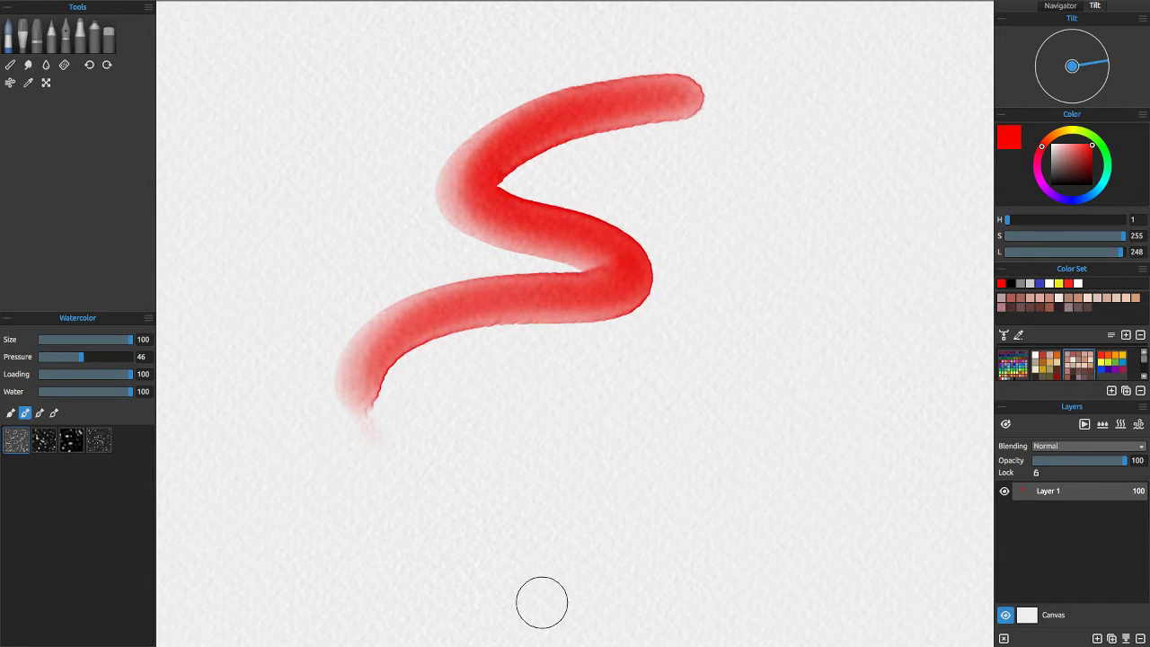
scroll(324, 355, "up", 4)
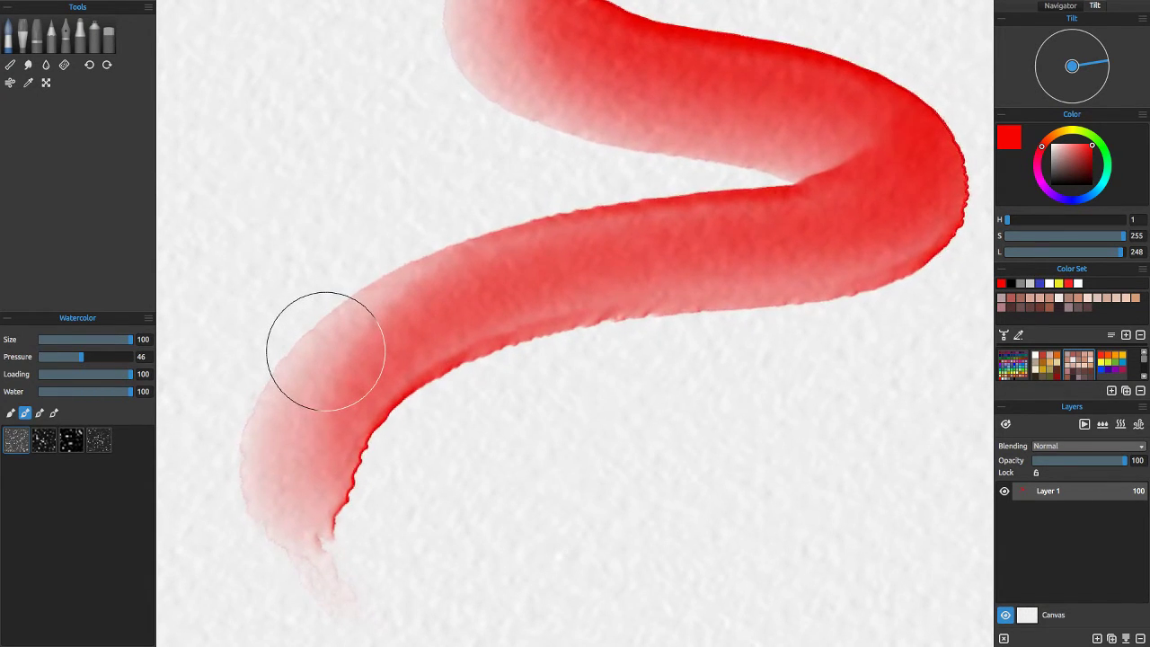
mouse_move(467, 409)
left_mouse_down()
mouse_move(501, 403)
mouse_move(604, 339)
mouse_move(766, 340)
left_mouse_up()
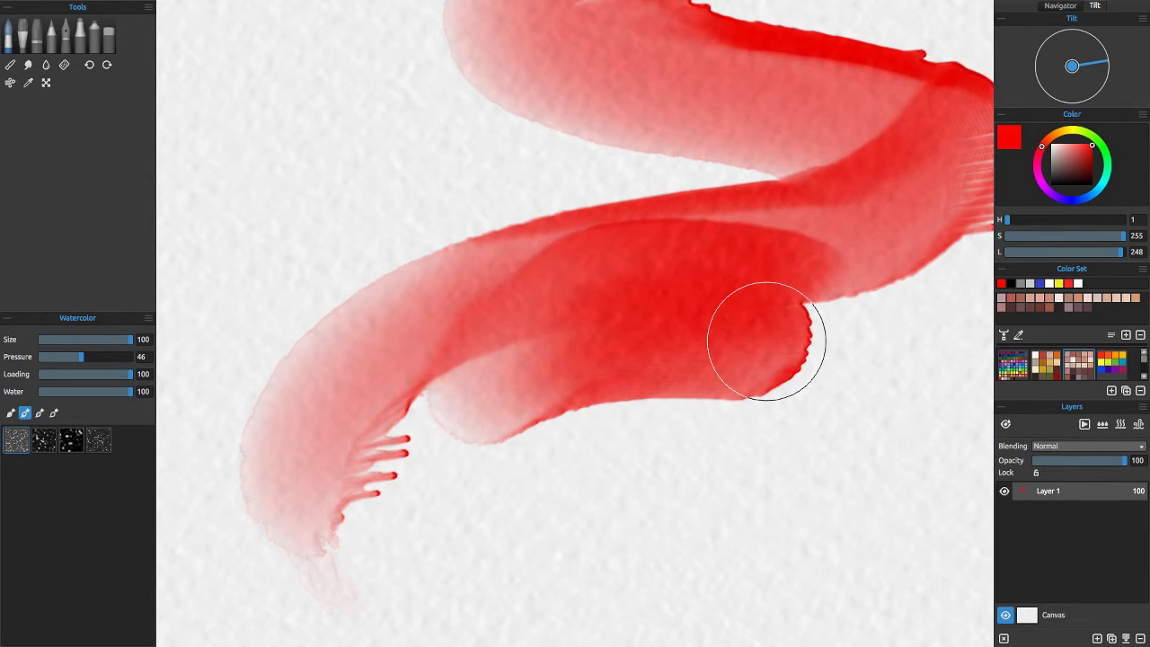
Point the canvas tilt straight down and paint a diagonal red stroke below the S shape
scroll(853, 465, "down", 3)
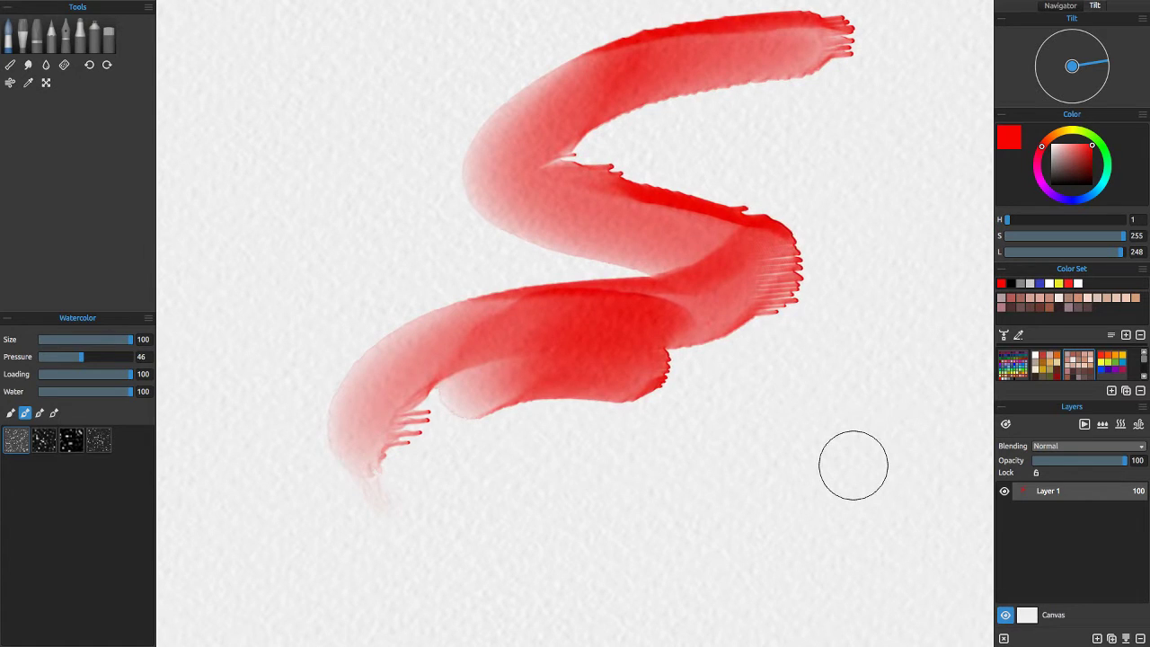
left_click(1089, 99)
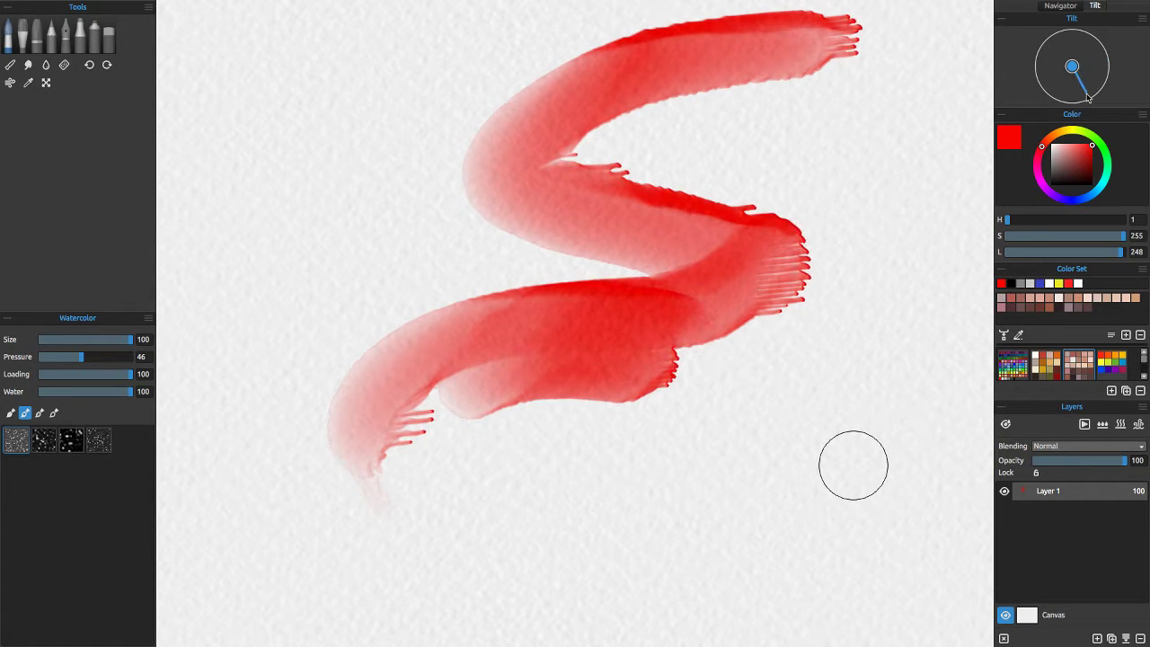
left_click_drag(1083, 90, 1068, 121)
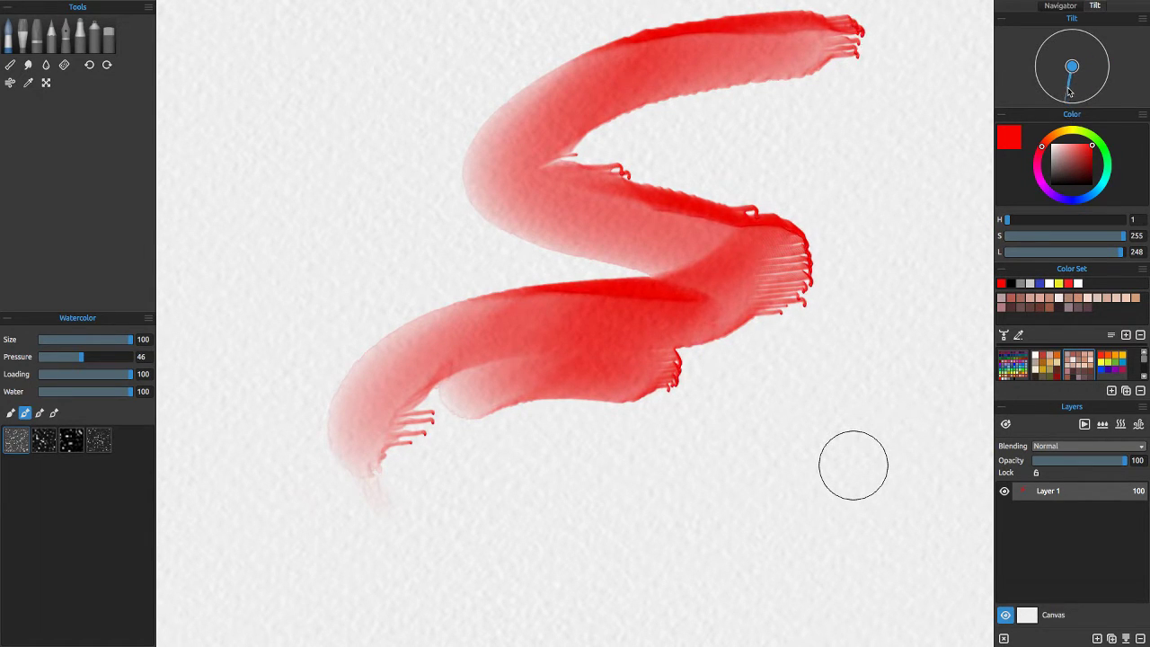
mouse_move(800, 368)
left_mouse_down()
mouse_move(689, 461)
mouse_move(598, 492)
left_mouse_up()
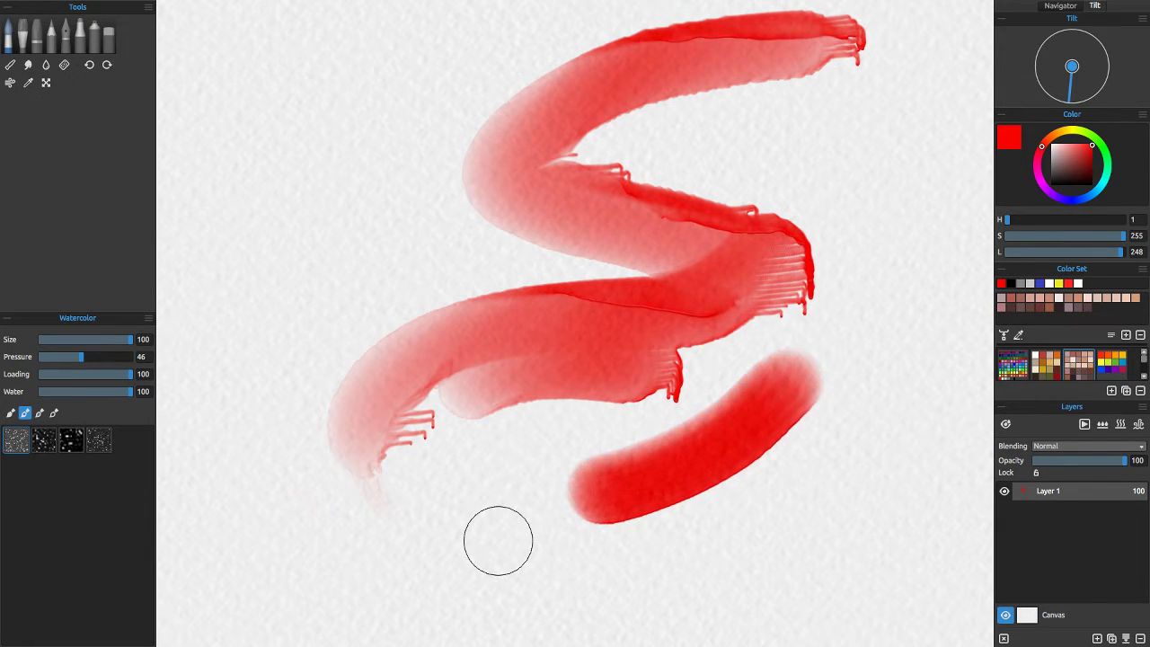
scroll(893, 403, "down", 2)
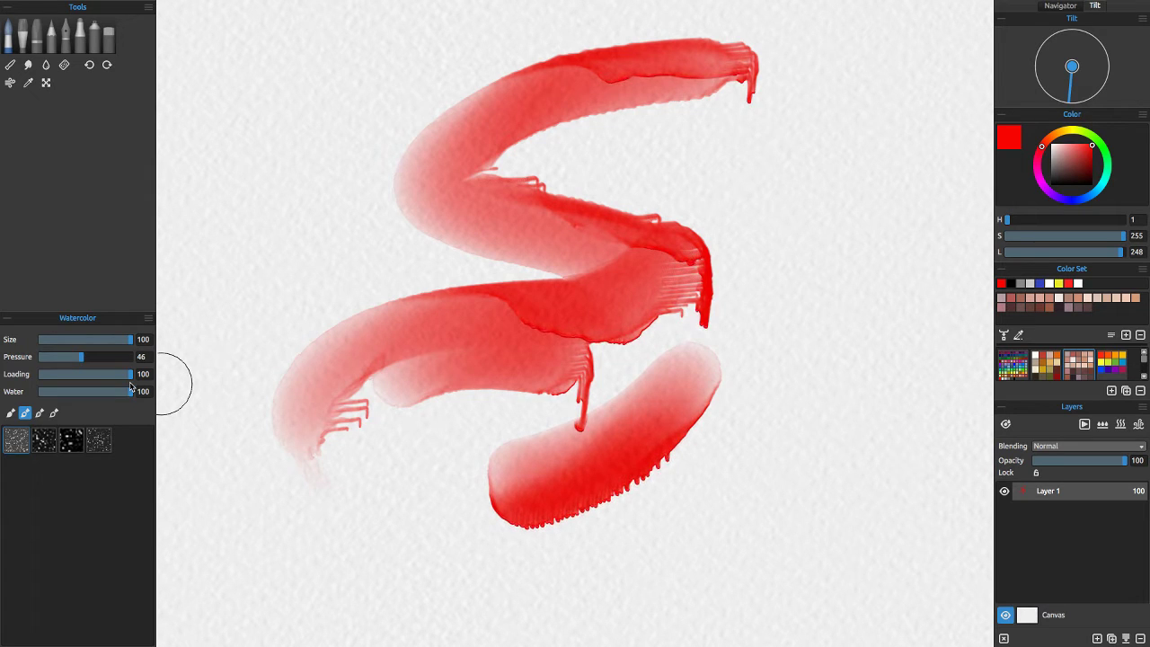
Use the Blow tool at size 100 to push the lower stroke's wet paint upward, and dry the layer
left_click(10, 82)
mouse_move(690, 497)
left_mouse_down()
mouse_move(609, 500)
mouse_move(537, 539)
mouse_move(490, 545)
mouse_move(583, 428)
mouse_move(696, 372)
mouse_move(740, 336)
mouse_move(742, 317)
left_mouse_up()
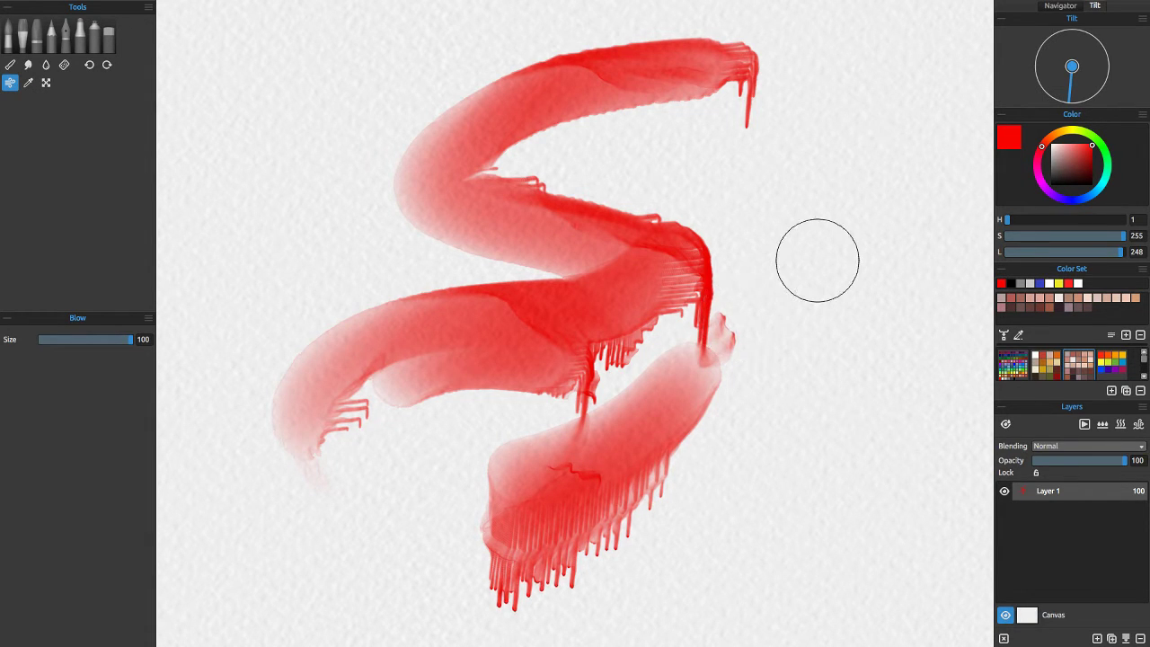
left_click(1121, 428)
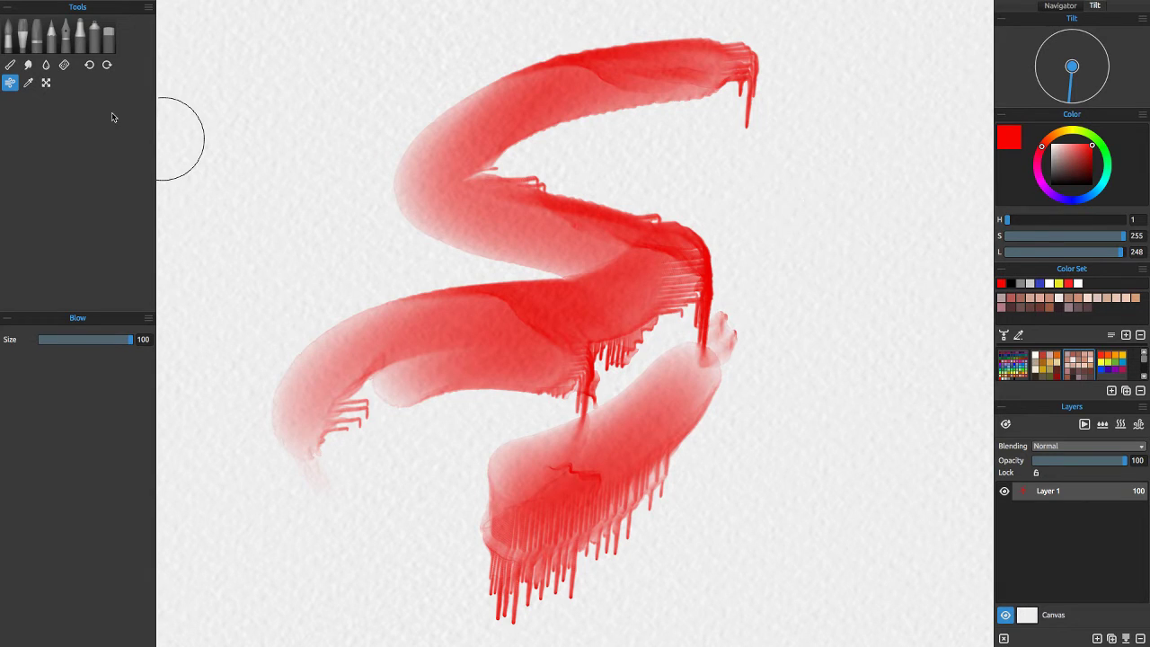
Paint another red watercolor stroke running into the S shape's middle bend and dry the layer
left_click(10, 36)
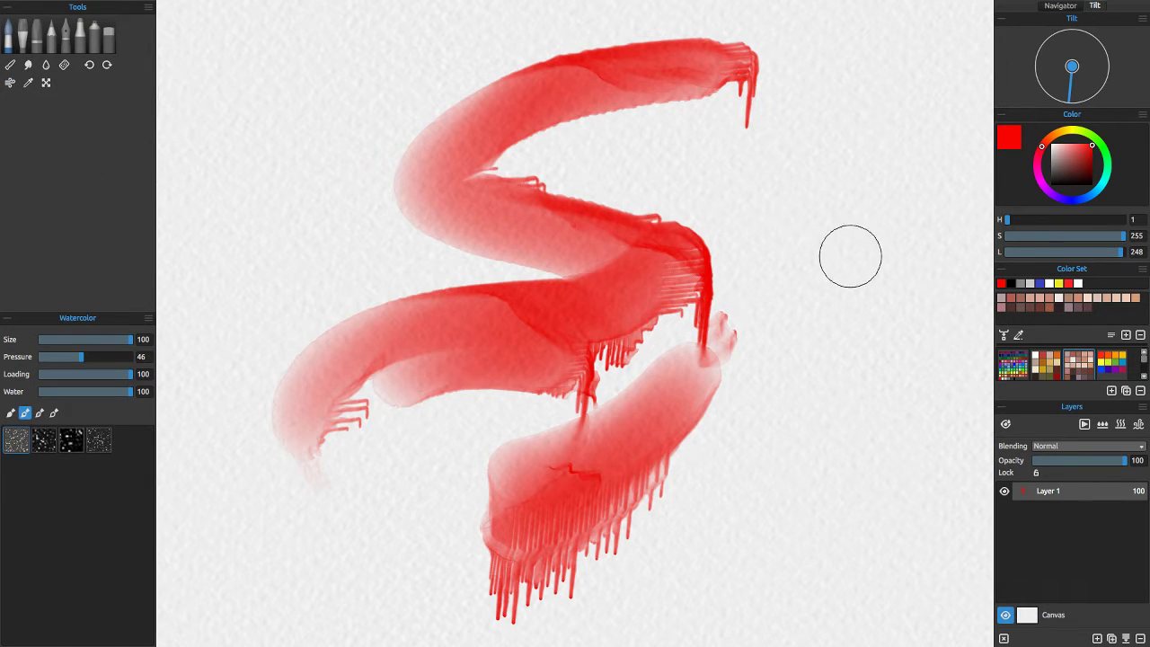
left_click_drag(850, 253, 710, 270)
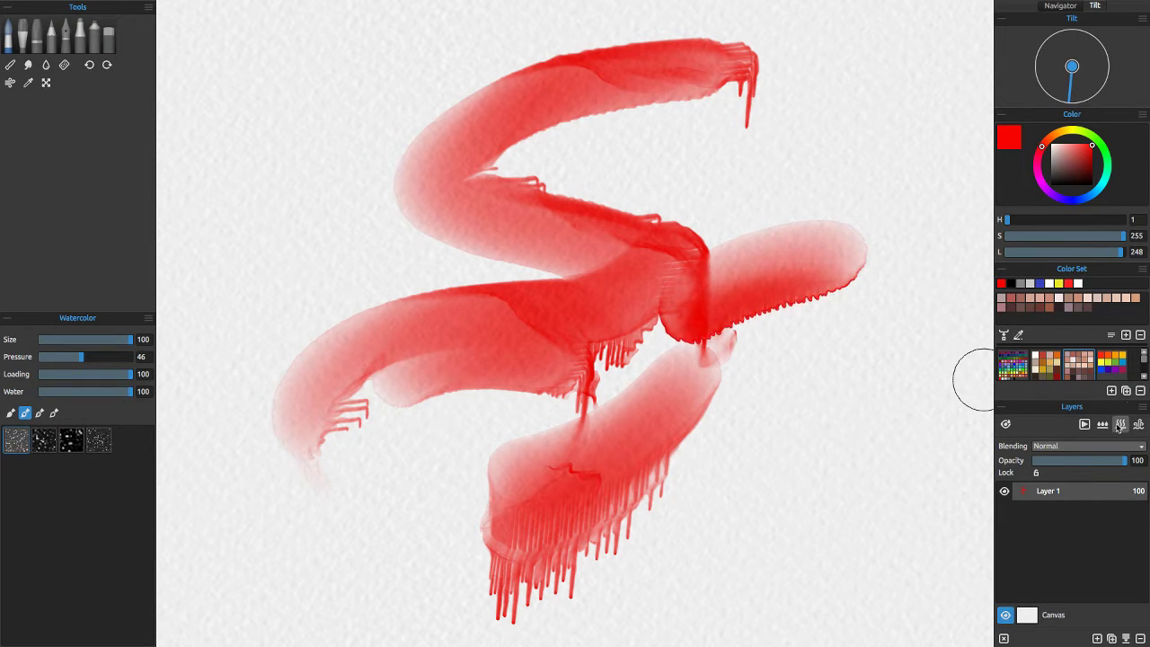
left_click(1083, 424)
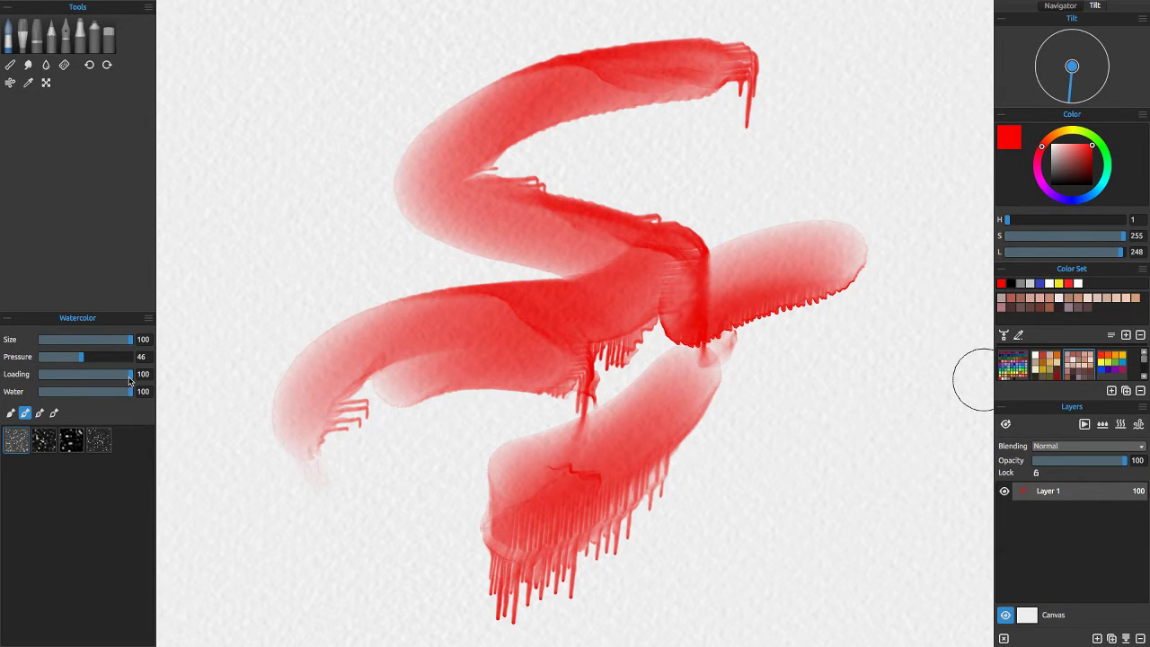
Reduce the brush's water to 20 and paint a curved red hook beside the diagonal stroke
left_click_drag(128, 395, 59, 400)
mouse_move(894, 286)
left_mouse_down()
mouse_move(792, 317)
mouse_move(726, 403)
mouse_move(808, 447)
left_mouse_up()
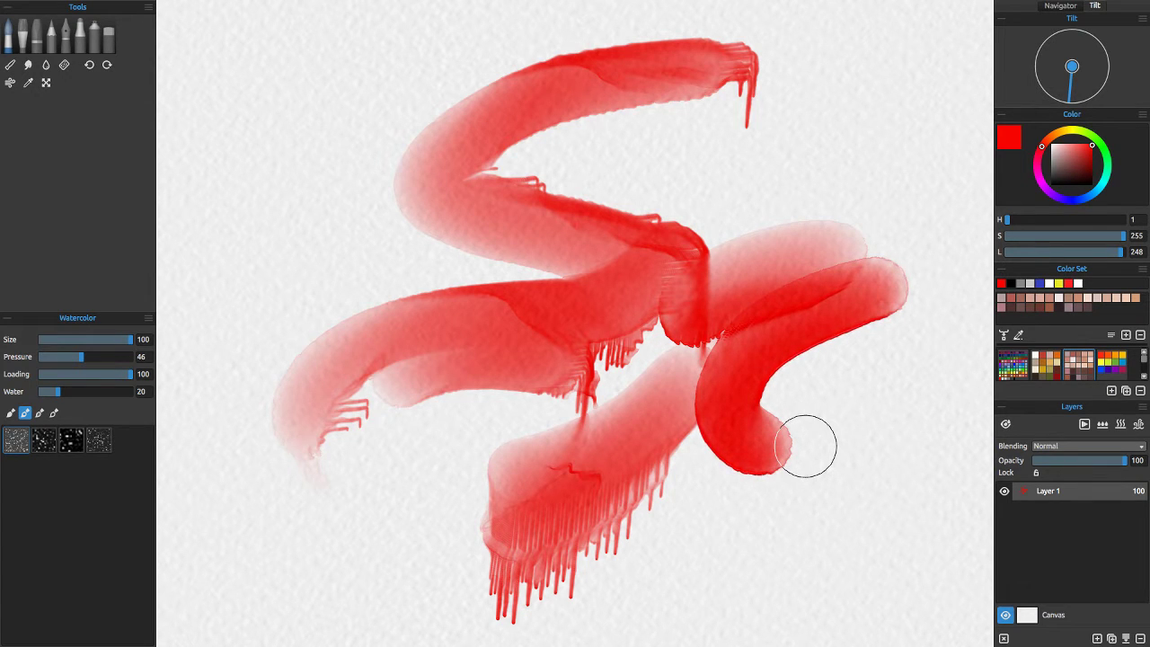
scroll(676, 539, "up", 4)
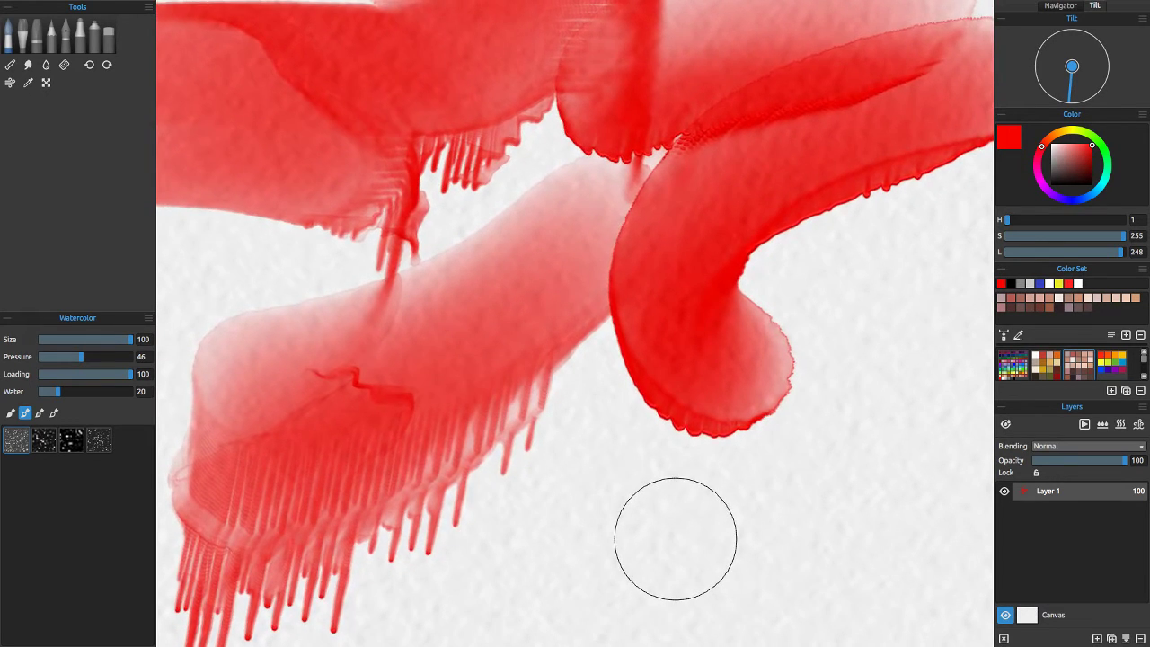
left_click_drag(676, 539, 515, 508)
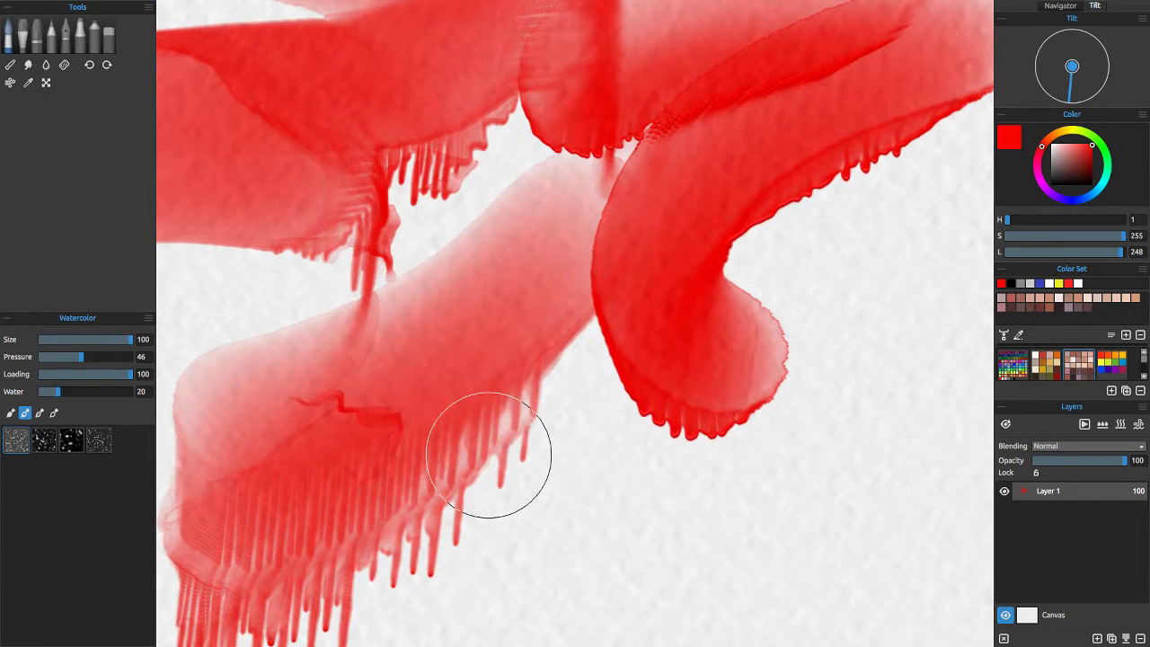
Set the loading to 45 and water to 43, dry the layer, and paint a short horizontal stroke below the hook
left_click(118, 376)
left_click(81, 374)
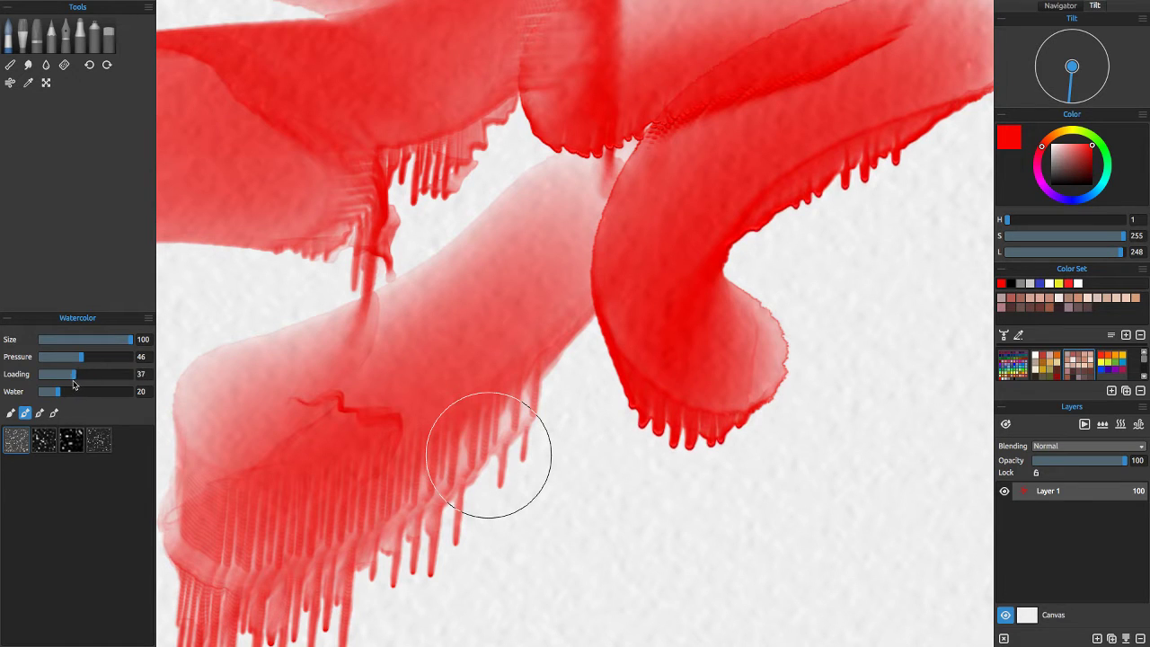
left_click(81, 392)
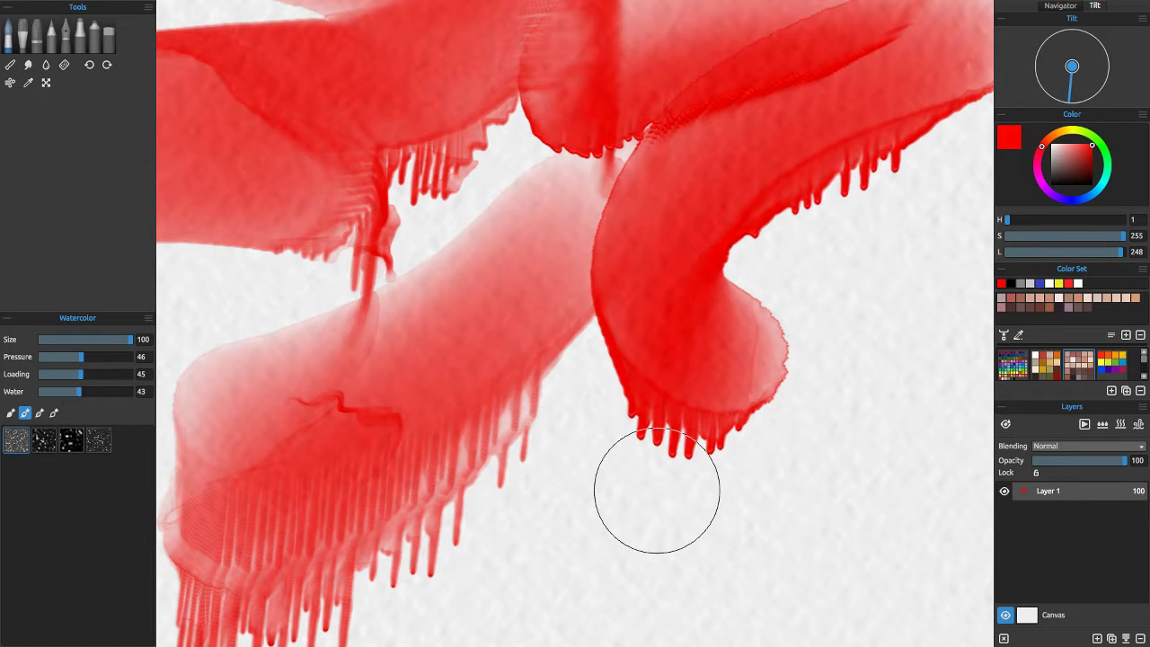
left_click(1118, 425)
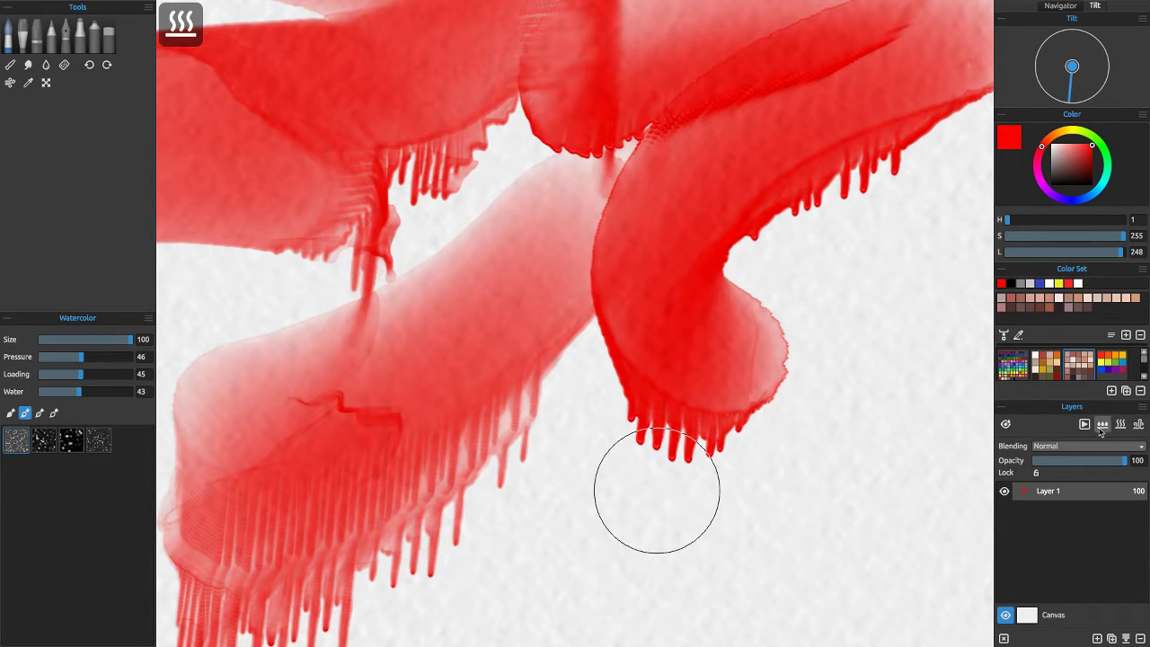
left_click_drag(570, 493, 791, 514)
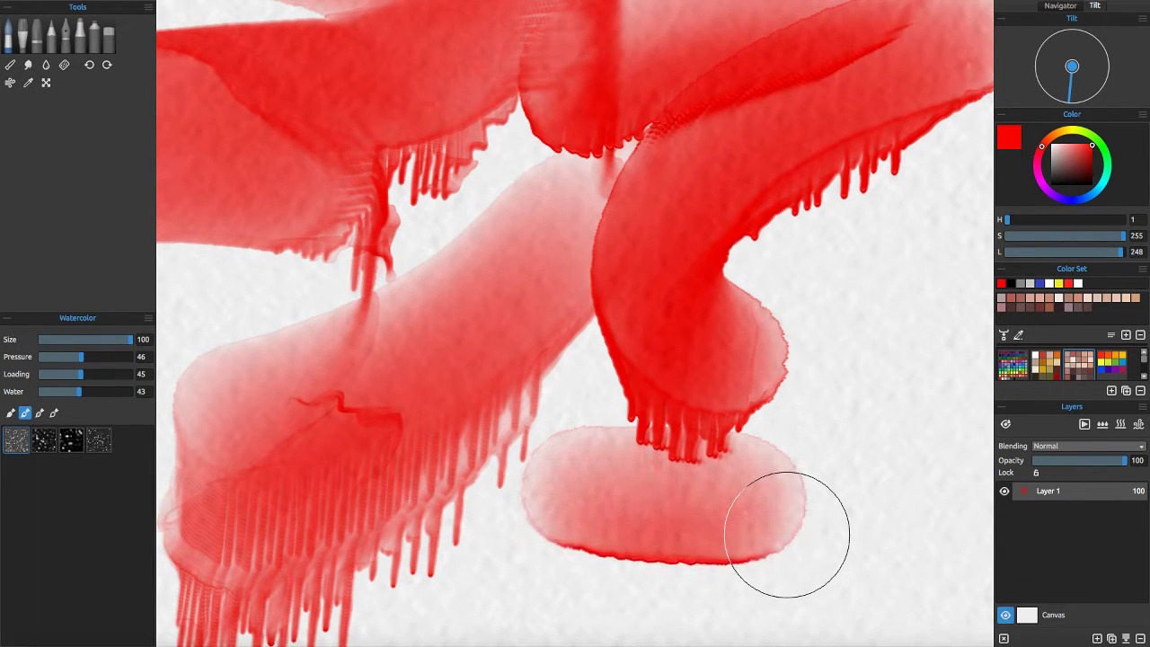
Set the loading to 41 and water to 1, brush dry textured strokes over the short horizontal stroke, and dry the layer
left_click_drag(80, 374, 38, 401)
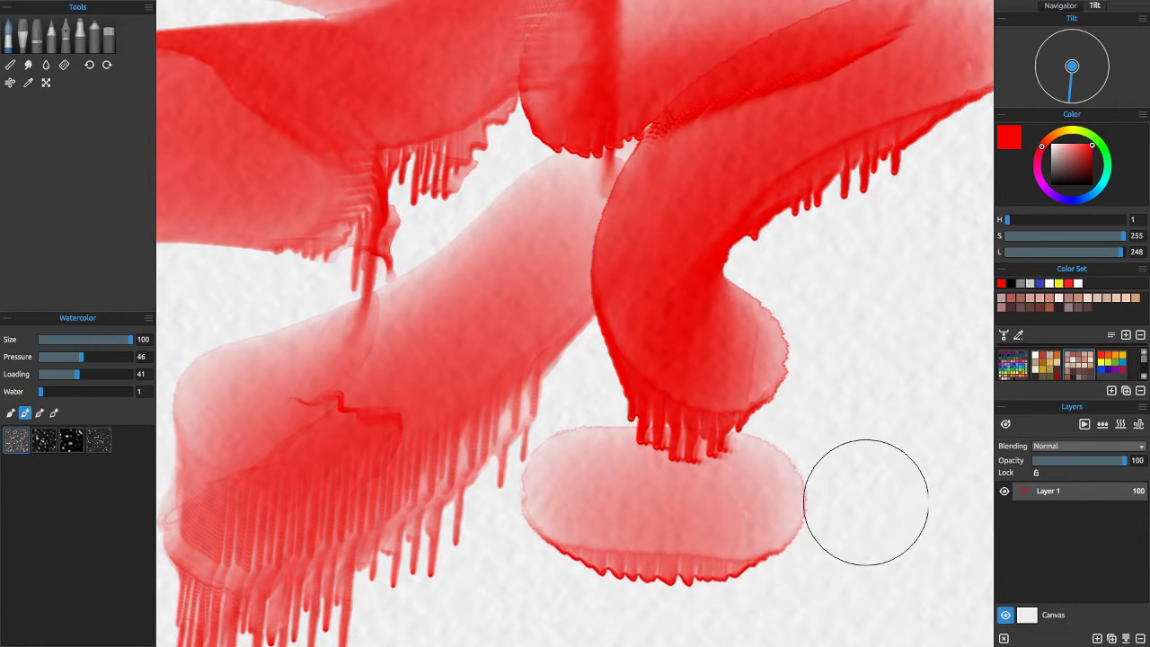
mouse_move(865, 501)
left_mouse_down()
mouse_move(861, 514)
mouse_move(531, 566)
left_mouse_up()
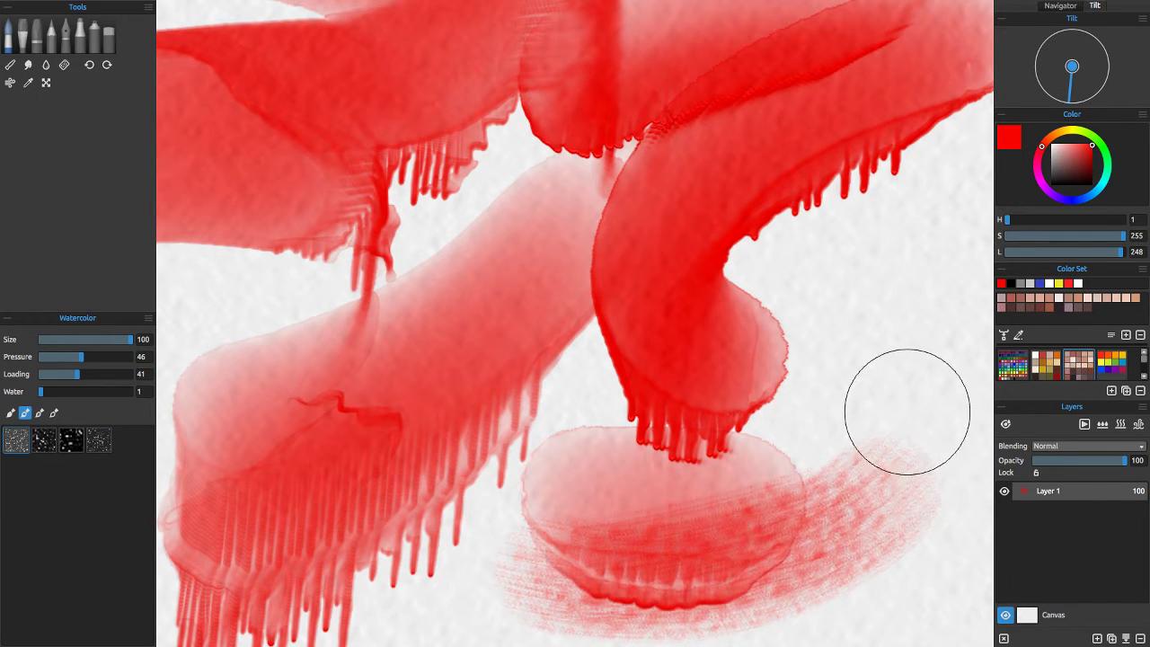
left_click_drag(909, 418, 526, 521)
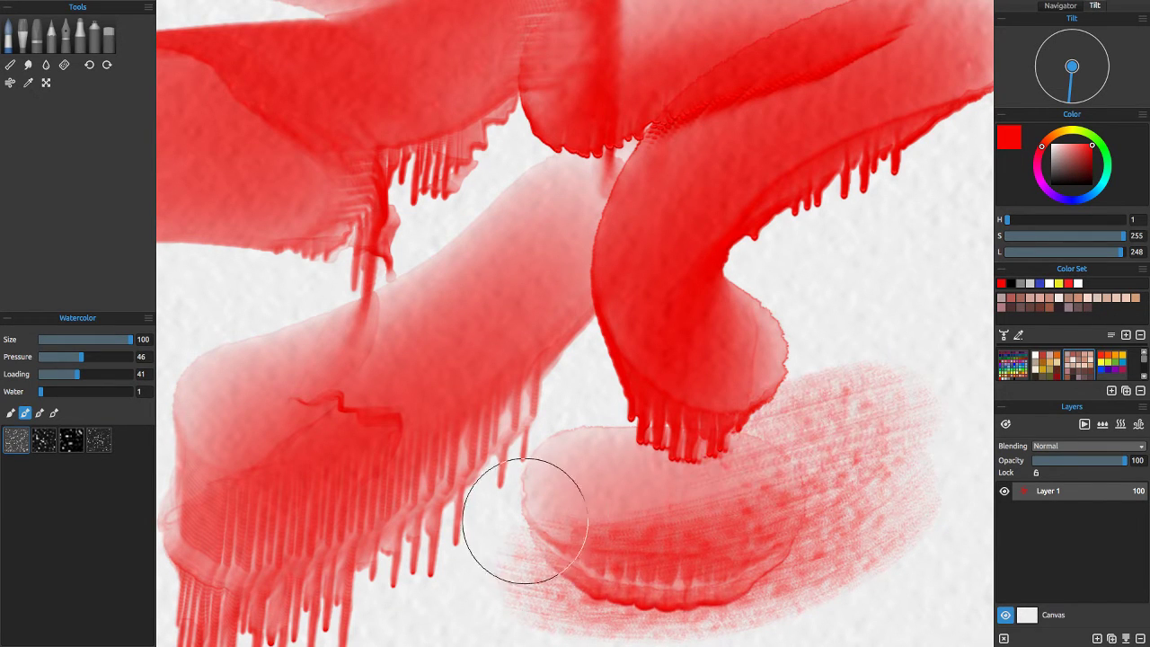
left_click(1120, 426)
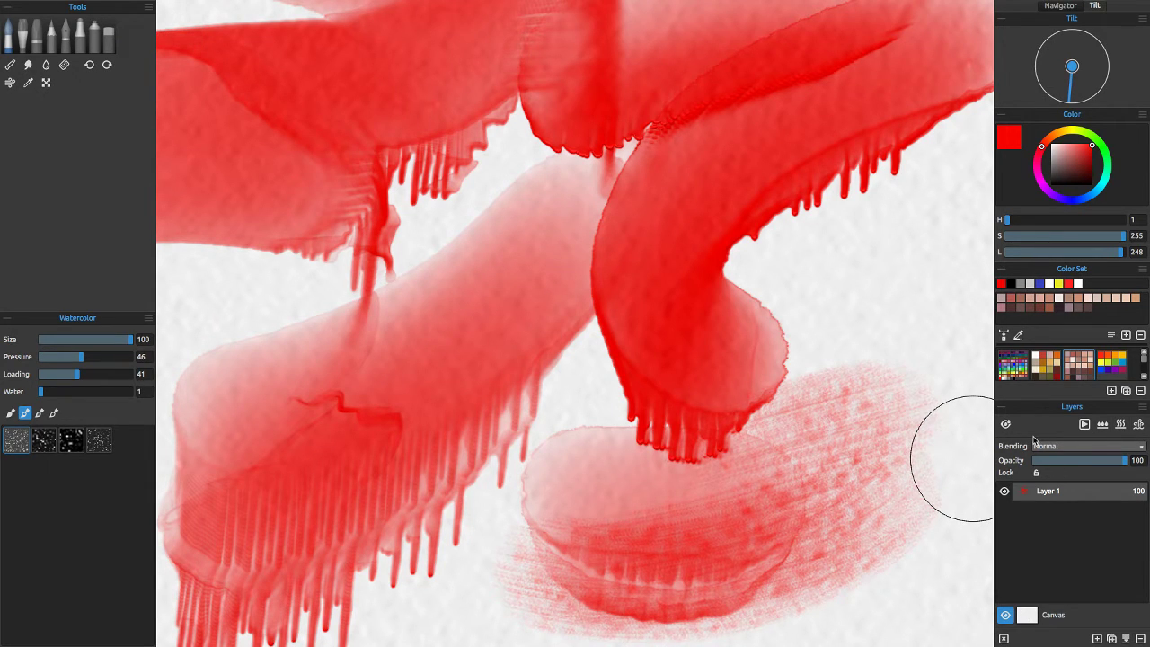
Brush a faint dry red patch beside the S shape's upper bend with loading at 1, and darken it with loading at 6
left_click_drag(82, 381, 2, 388)
mouse_move(866, 308)
left_mouse_down()
mouse_move(839, 348)
mouse_move(889, 354)
mouse_move(786, 365)
left_mouse_up()
scroll(566, 357, "up", 1)
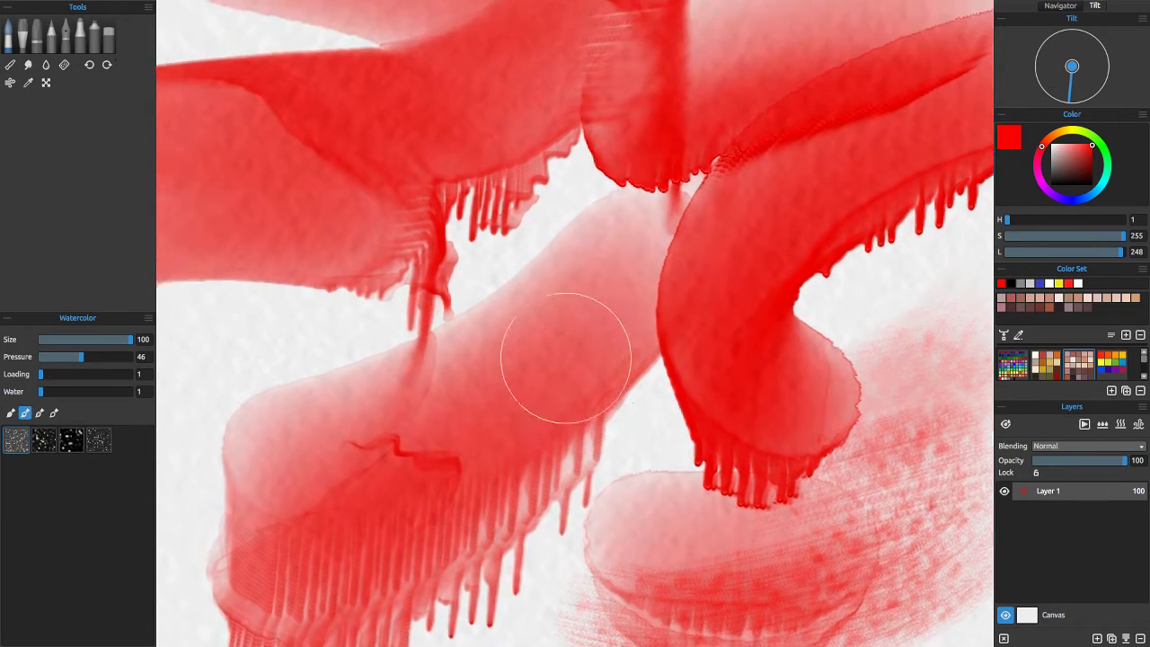
scroll(567, 358, "down", 3)
scroll(272, 435, "down", 1)
scroll(273, 435, "up", 2)
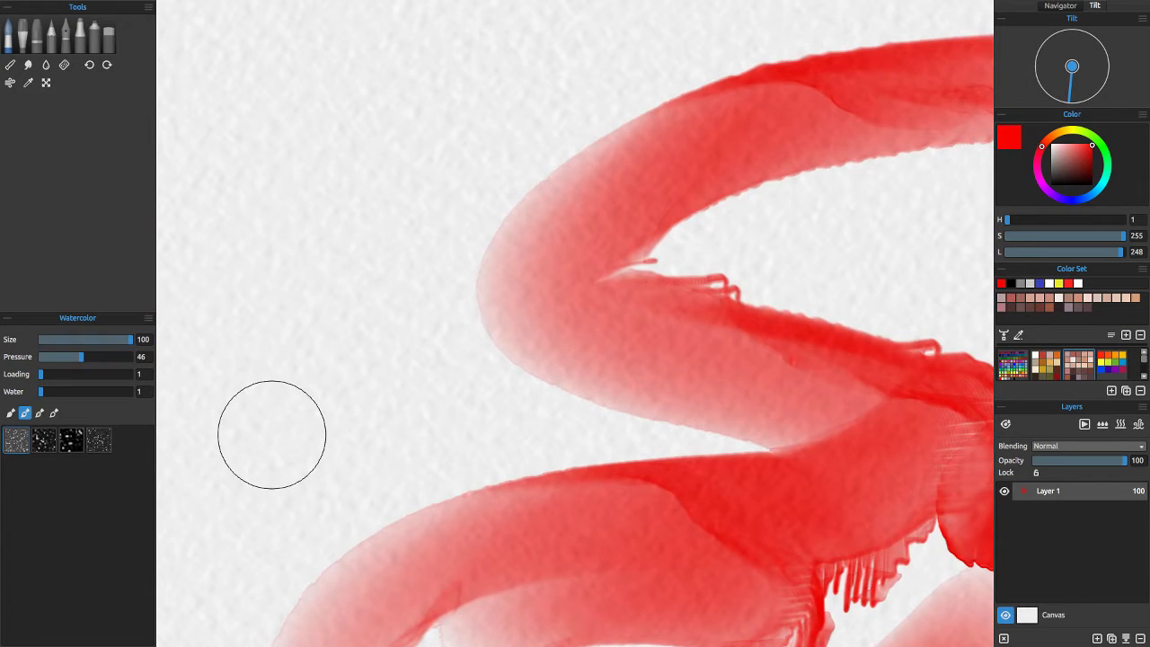
mouse_move(424, 282)
left_mouse_down()
mouse_move(408, 314)
mouse_move(453, 311)
mouse_move(467, 334)
mouse_move(466, 372)
left_mouse_up()
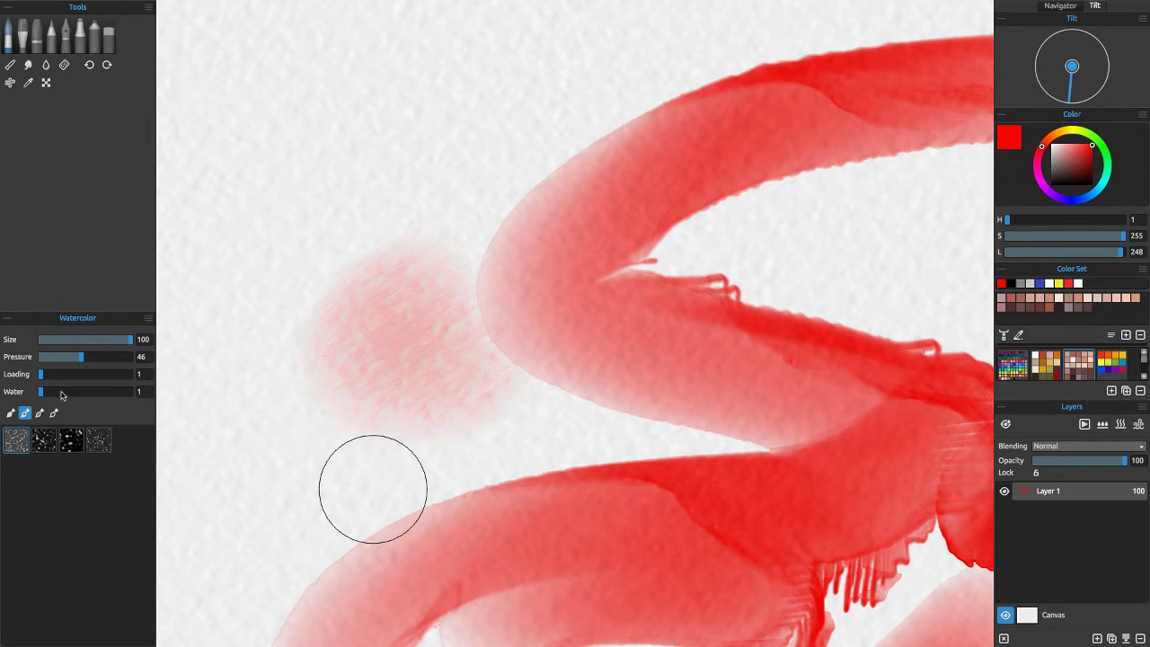
mouse_move(352, 213)
left_mouse_down()
mouse_move(481, 199)
mouse_move(345, 254)
mouse_move(522, 217)
mouse_move(425, 284)
mouse_move(472, 295)
mouse_move(469, 367)
left_mouse_up()
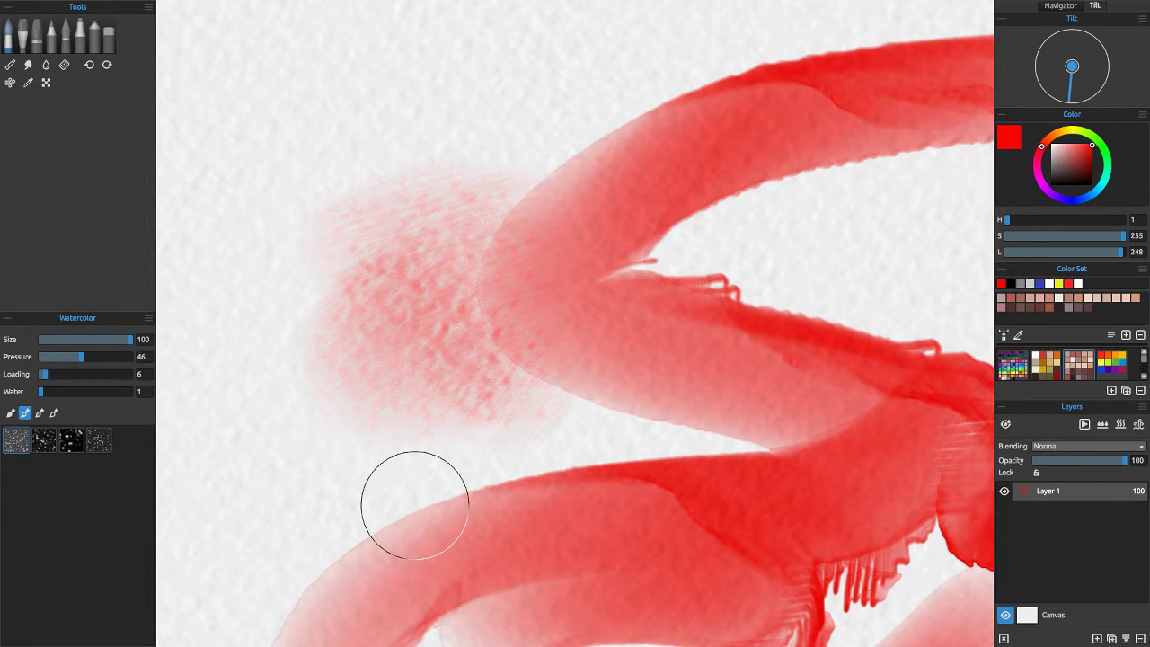
mouse_move(396, 261)
left_mouse_down()
mouse_move(362, 179)
mouse_move(432, 386)
left_mouse_up()
Change the colour to yellow (hue 56) and brush it over the dry red patch next to the upper bend
left_click(1073, 128)
left_click(1070, 130)
mouse_move(467, 176)
left_mouse_down()
mouse_move(494, 257)
mouse_move(476, 360)
mouse_move(503, 389)
left_mouse_up()
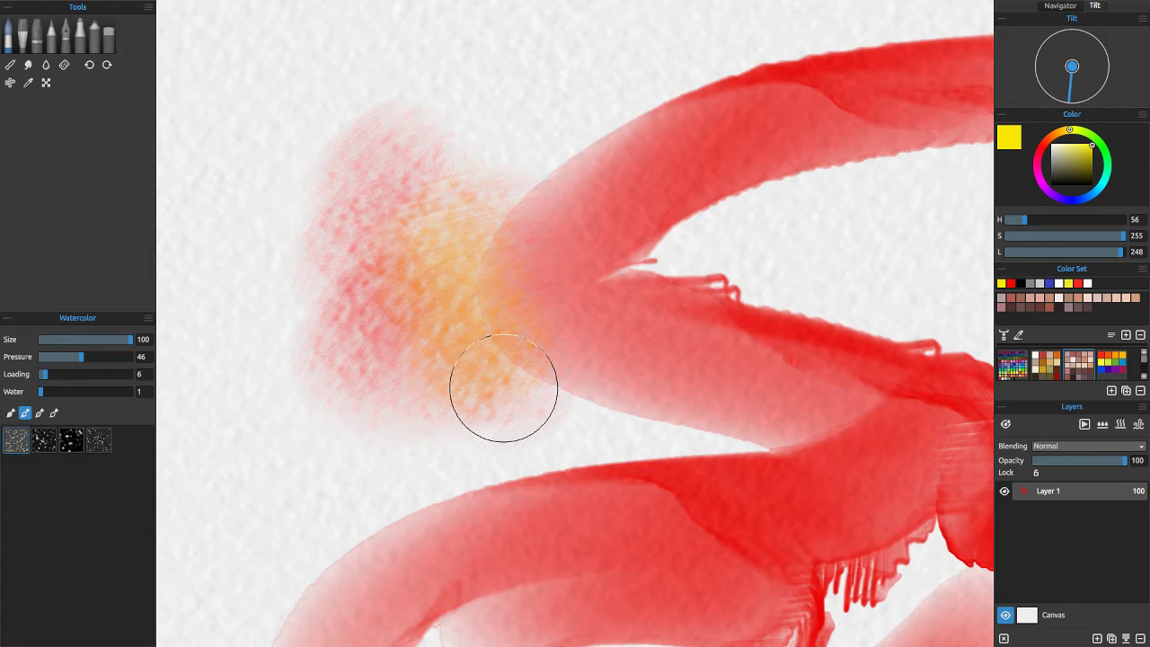
scroll(772, 396, "down", 5)
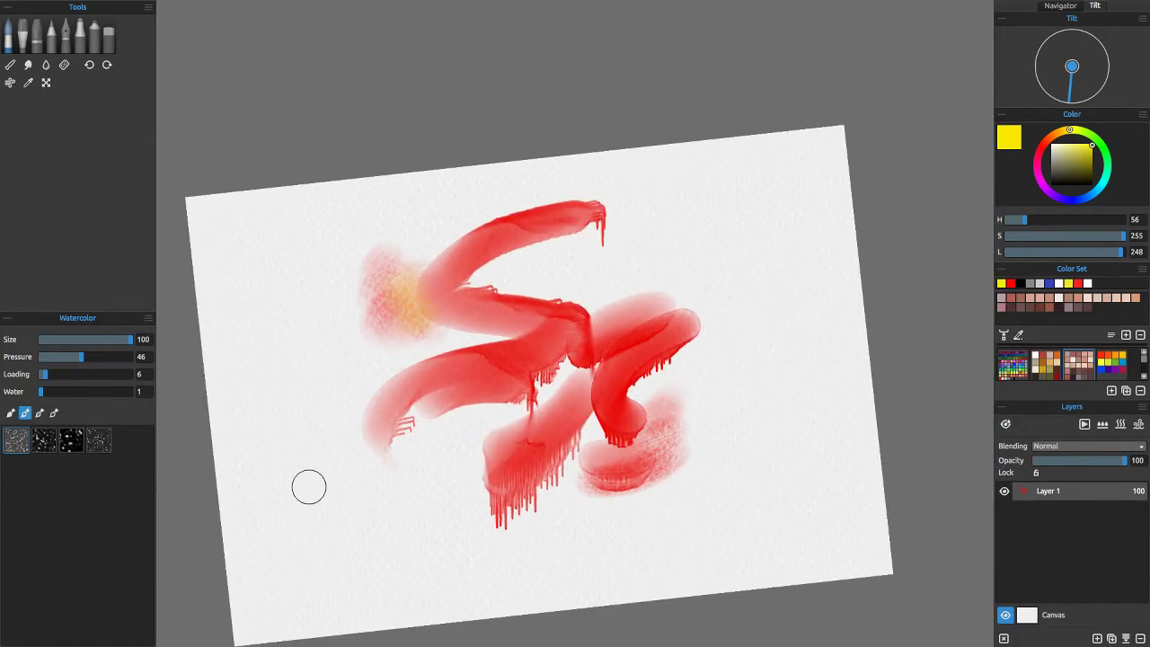
Set the loading to 26 and brush a small faint yellow patch on bare paper below the top stroke's dripping end
scroll(308, 487, "down", 1)
scroll(623, 411, "up", 8)
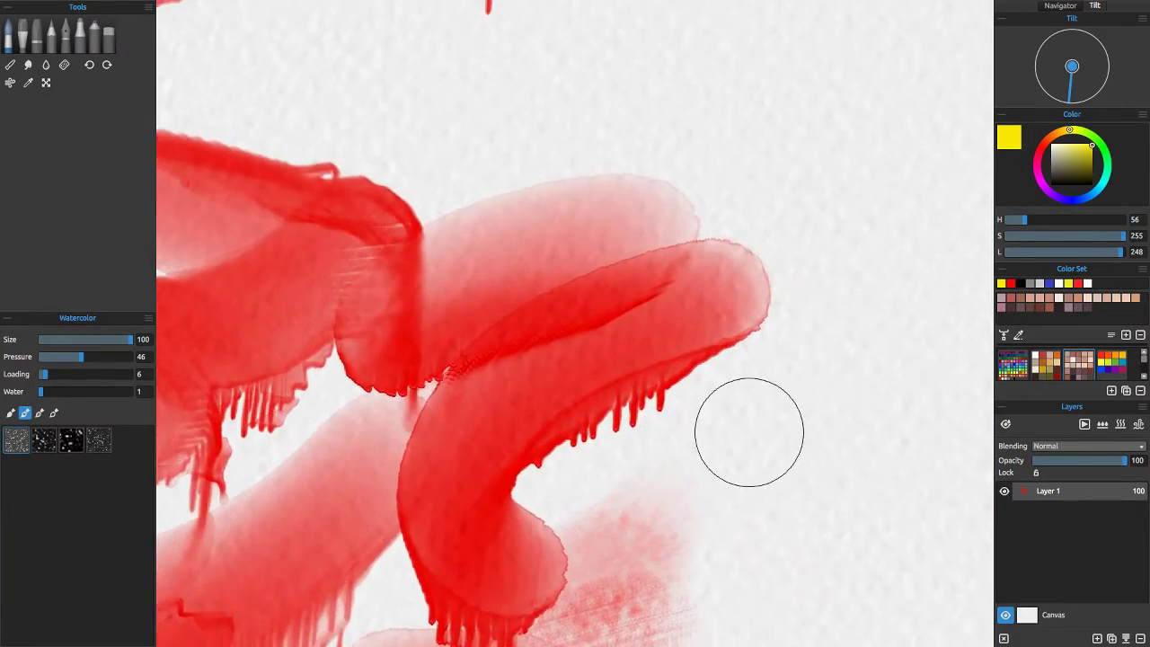
scroll(750, 432, "down", 2)
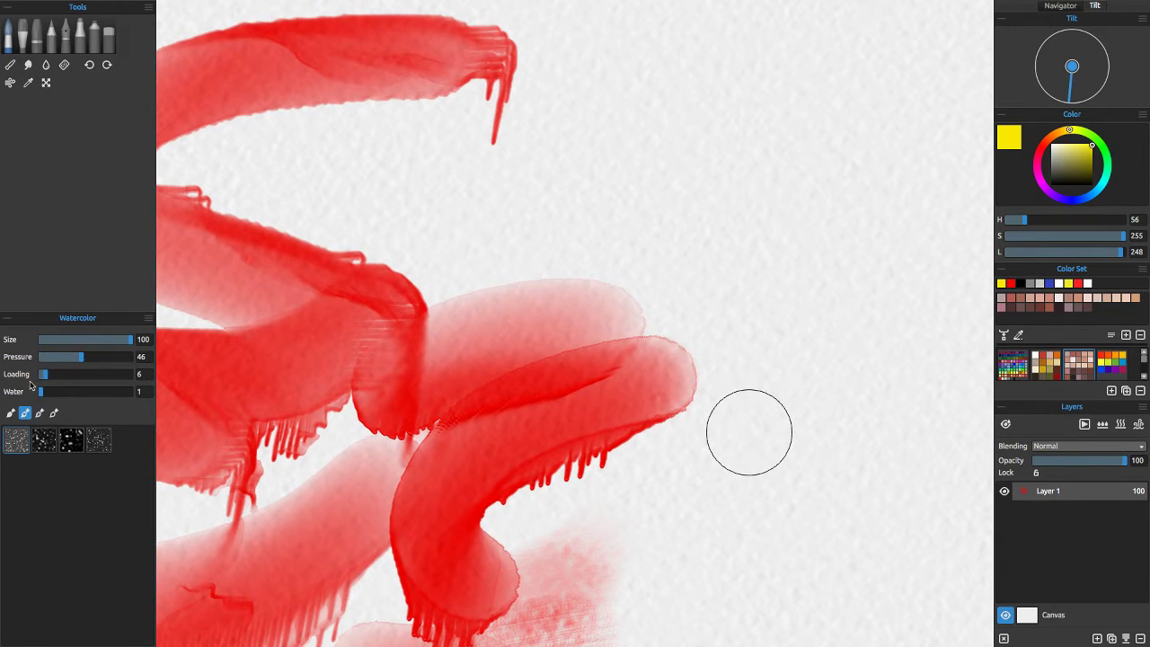
left_click_drag(63, 379, 62, 378)
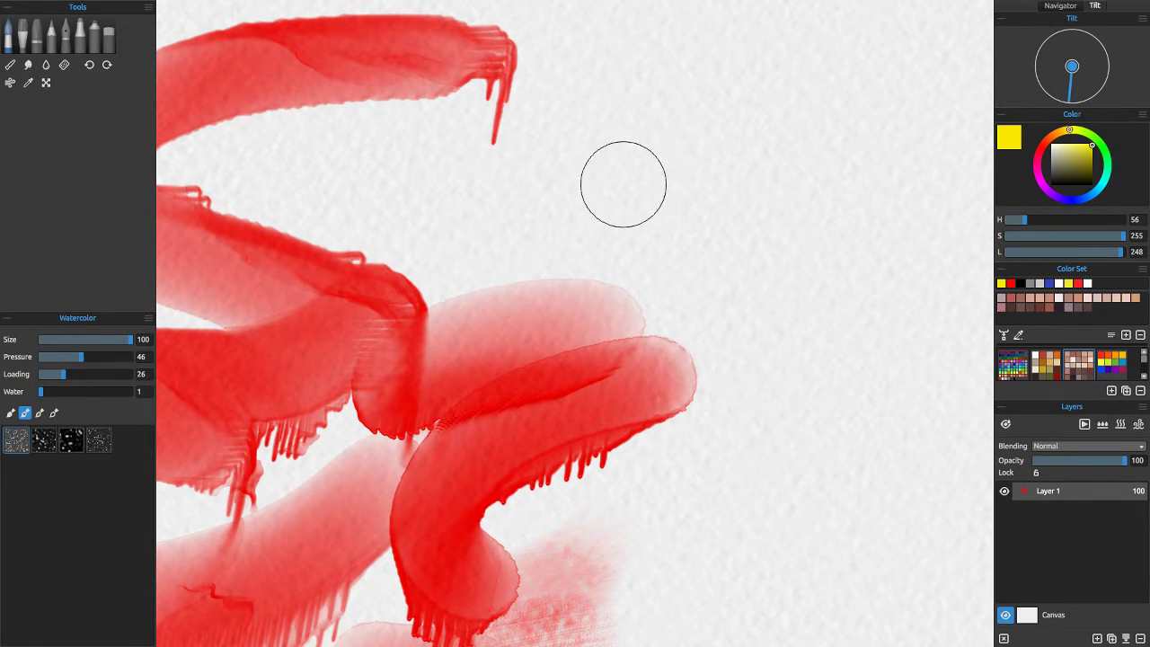
left_click_drag(540, 188, 576, 193)
Change the colour to black and brush dry textured strokes across the yellow patch, extending and darkening them beyond it
left_click(1052, 185)
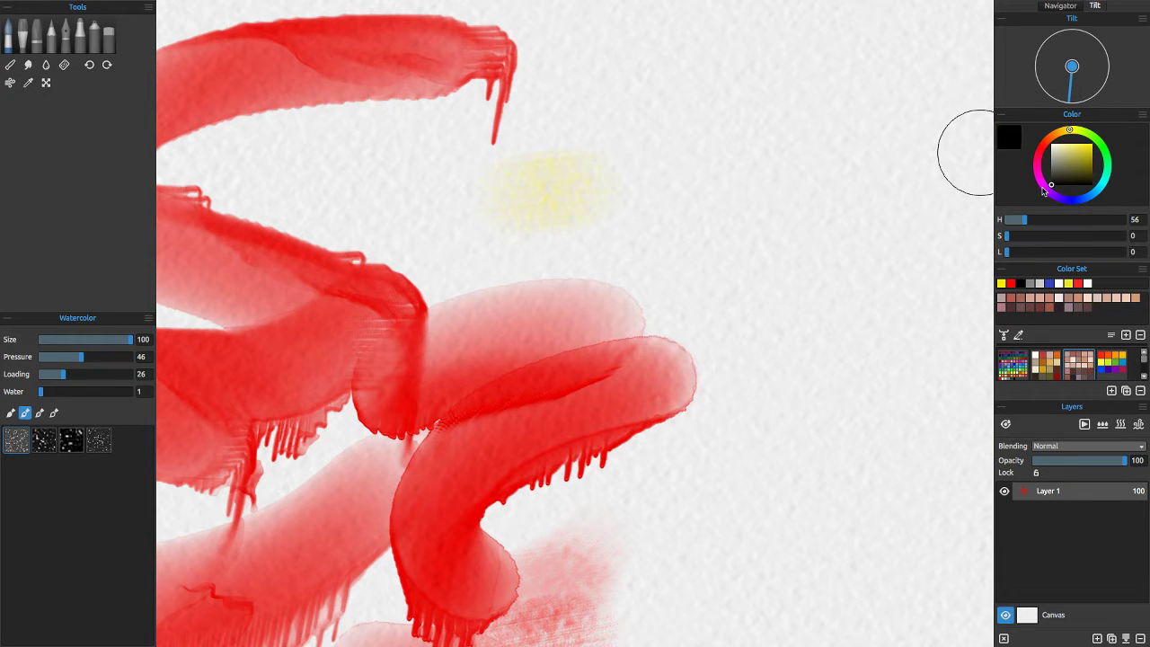
left_click_drag(405, 207, 630, 166)
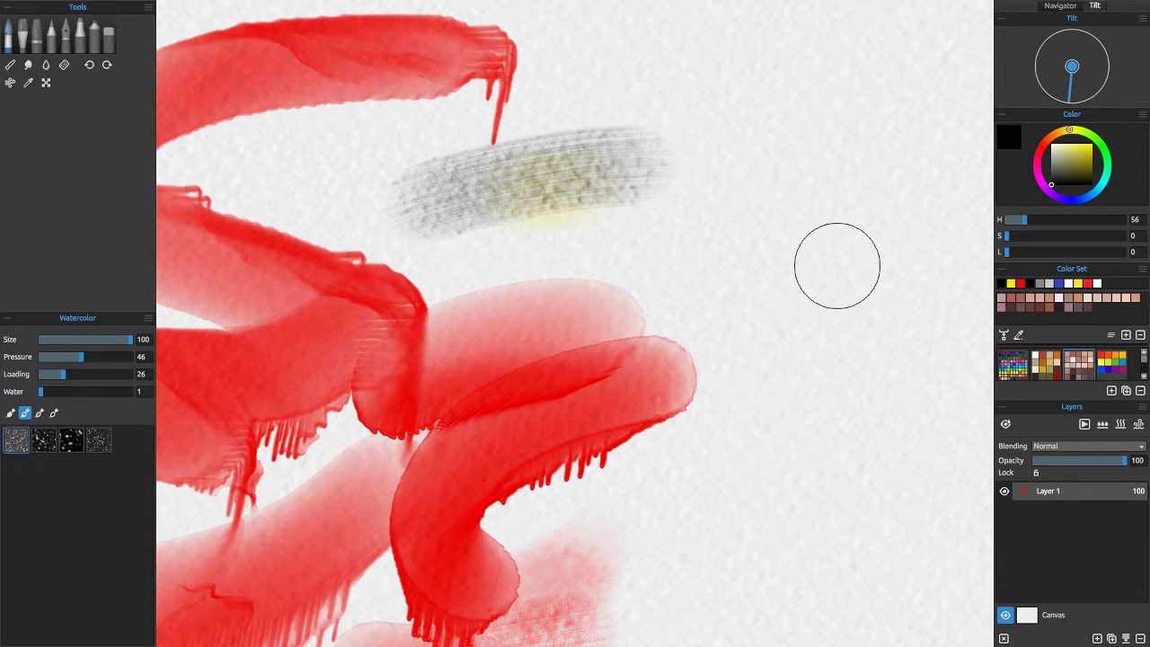
mouse_move(405, 207)
left_mouse_down()
mouse_move(552, 180)
mouse_move(677, 185)
mouse_move(762, 232)
left_mouse_up()
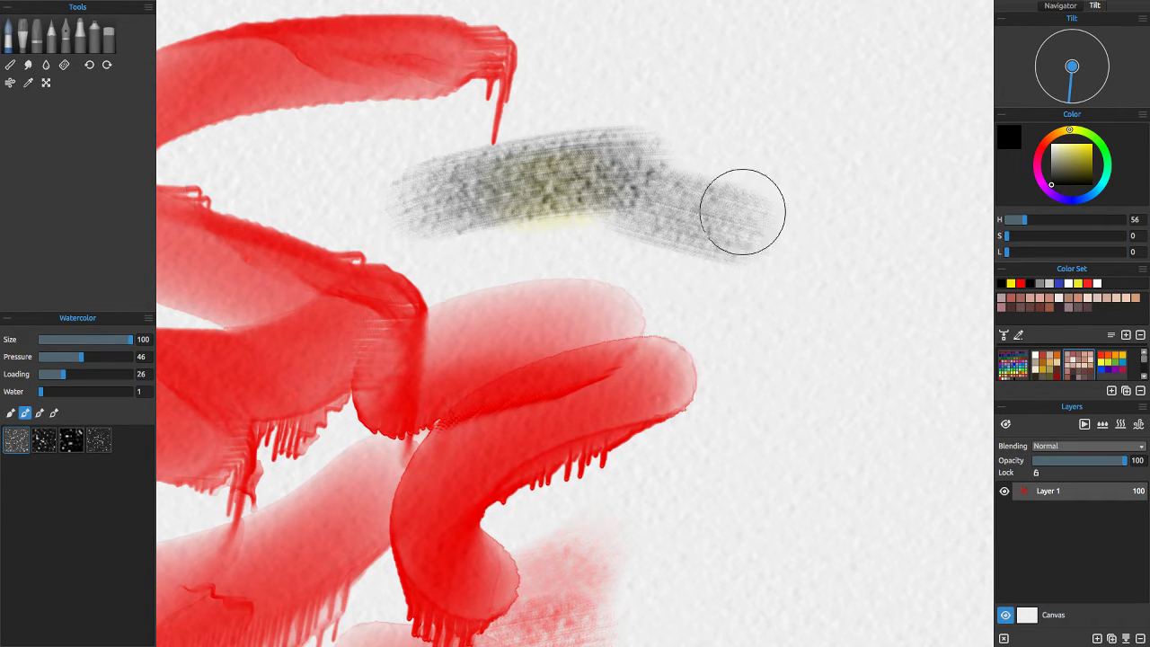
scroll(683, 221, "up", 4)
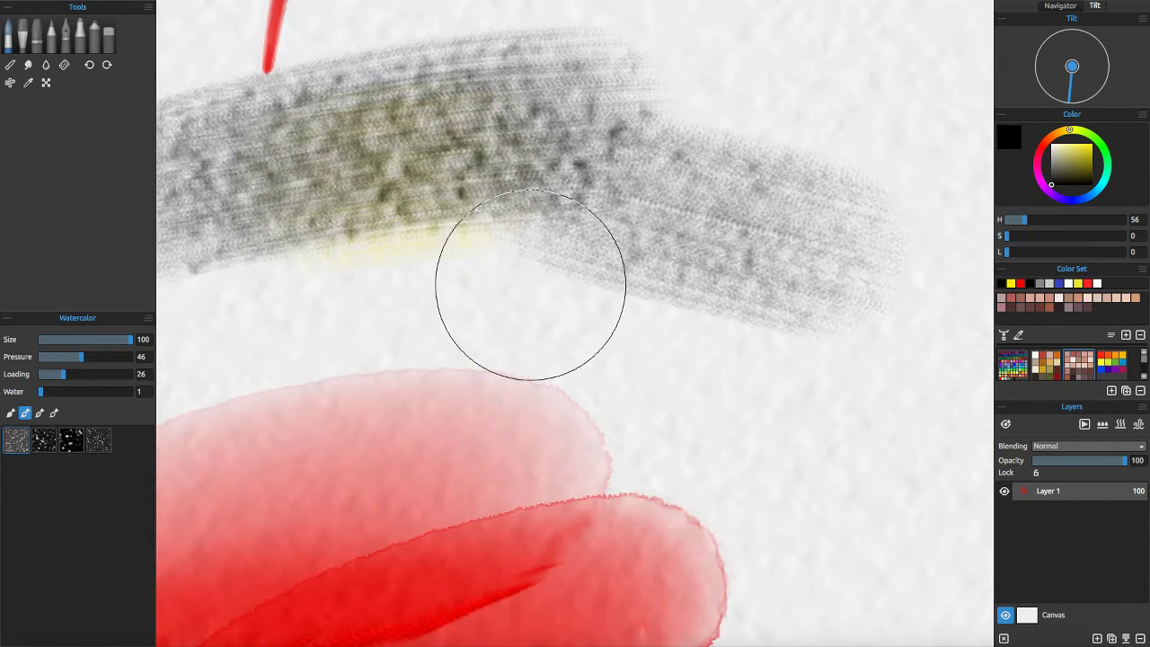
mouse_move(686, 237)
left_mouse_down()
mouse_move(657, 265)
mouse_move(700, 272)
mouse_move(705, 313)
mouse_move(785, 372)
left_mouse_up()
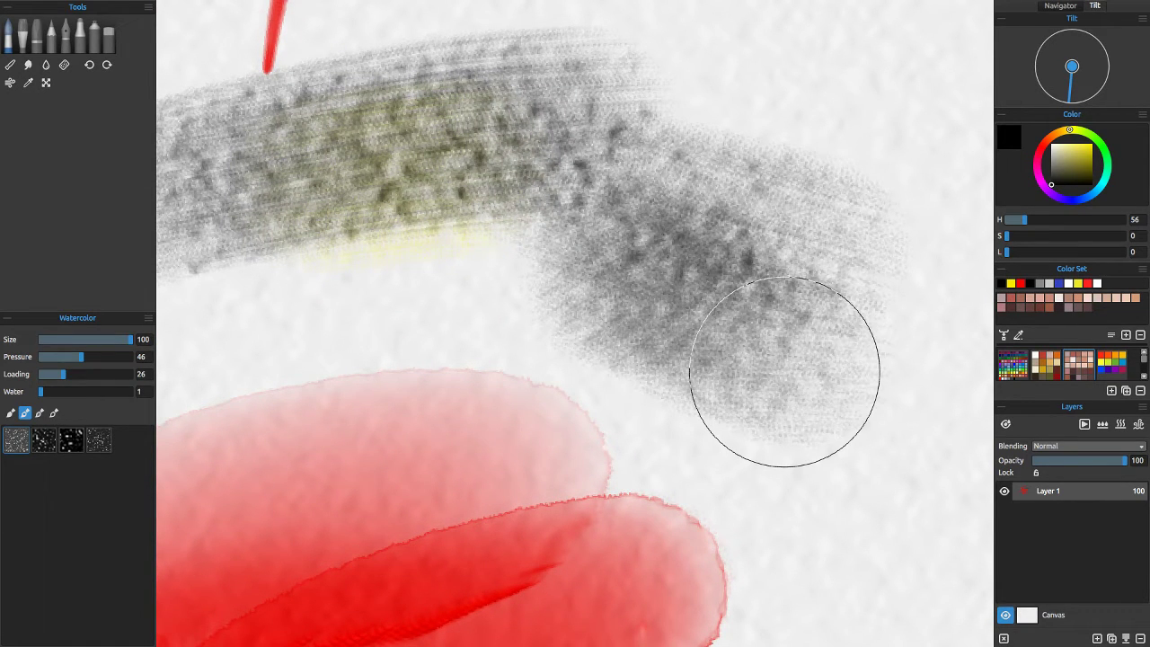
scroll(868, 449, "down", 5)
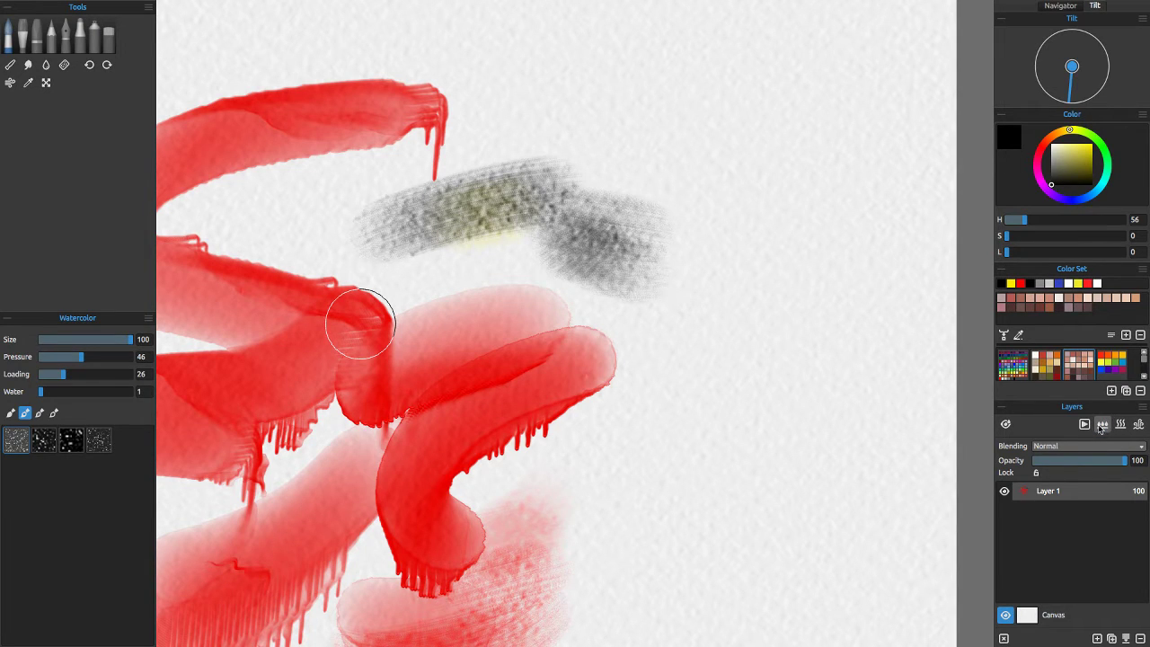
Wet the layer and build up a dark textured black patch on the blank paper beside the red hook
left_click(1101, 428)
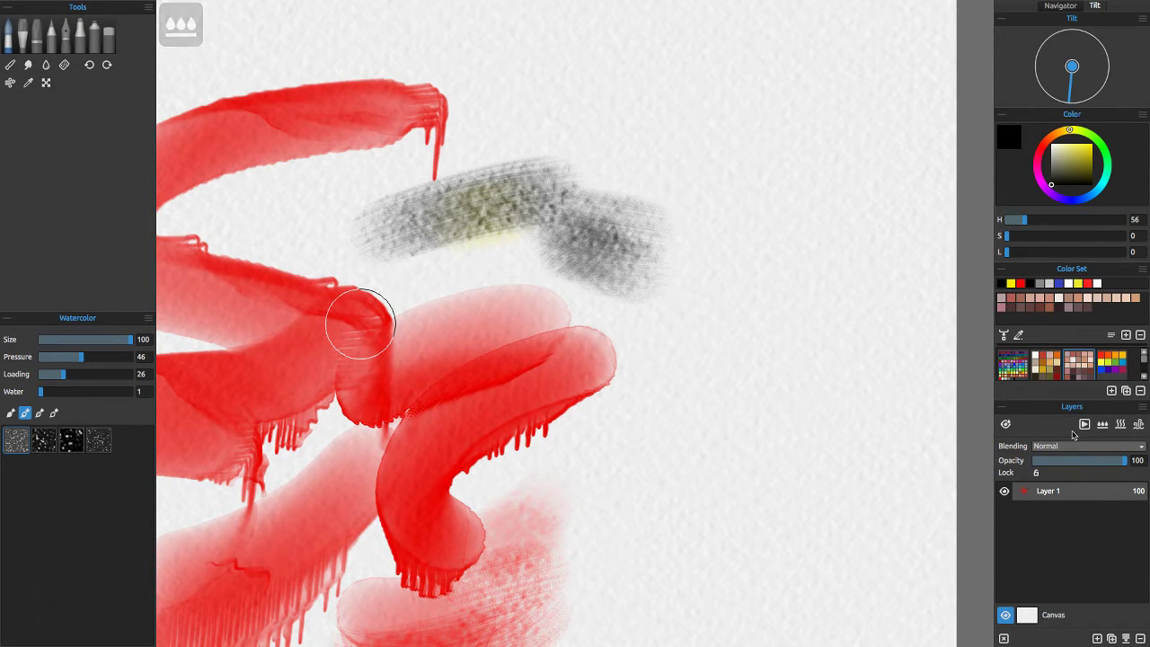
mouse_move(858, 319)
left_mouse_down()
mouse_move(714, 345)
mouse_move(722, 368)
mouse_move(670, 373)
left_mouse_up()
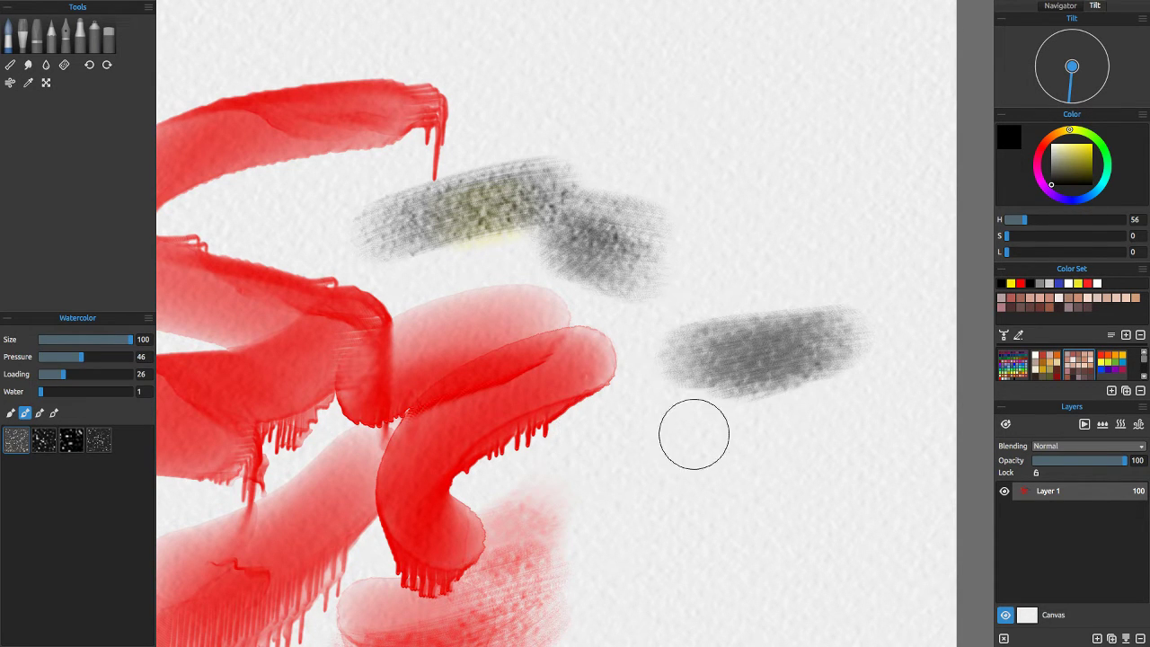
mouse_move(764, 350)
left_mouse_down()
mouse_move(721, 358)
mouse_move(723, 385)
mouse_move(809, 395)
mouse_move(835, 383)
mouse_move(862, 329)
left_mouse_up()
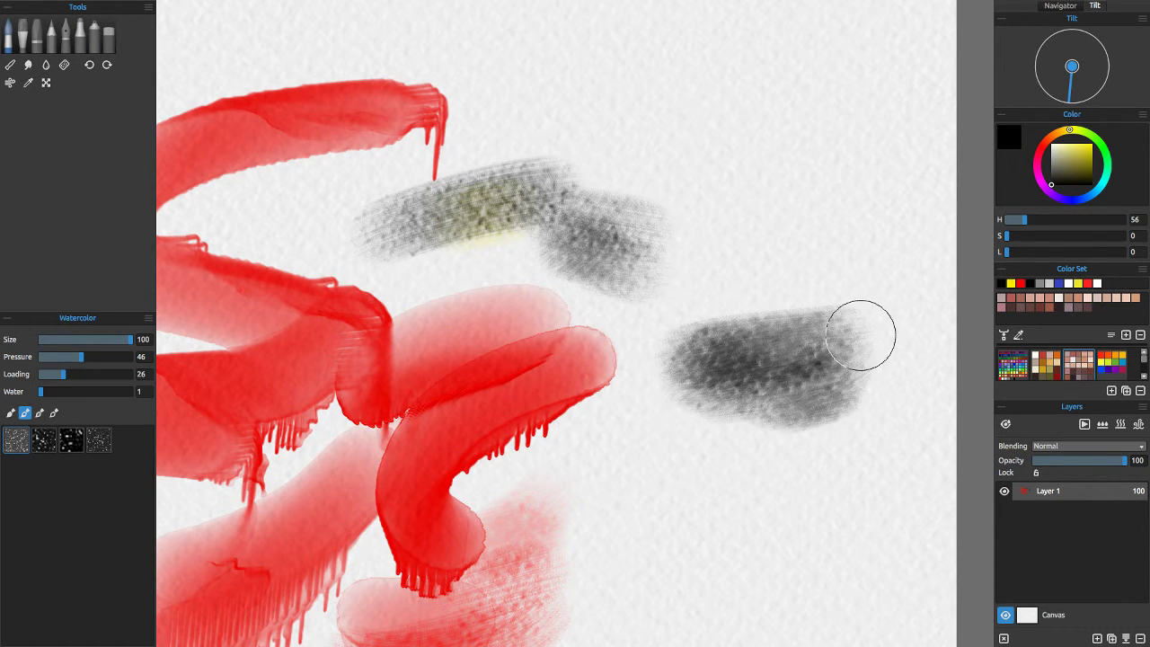
scroll(822, 504, "up", 3)
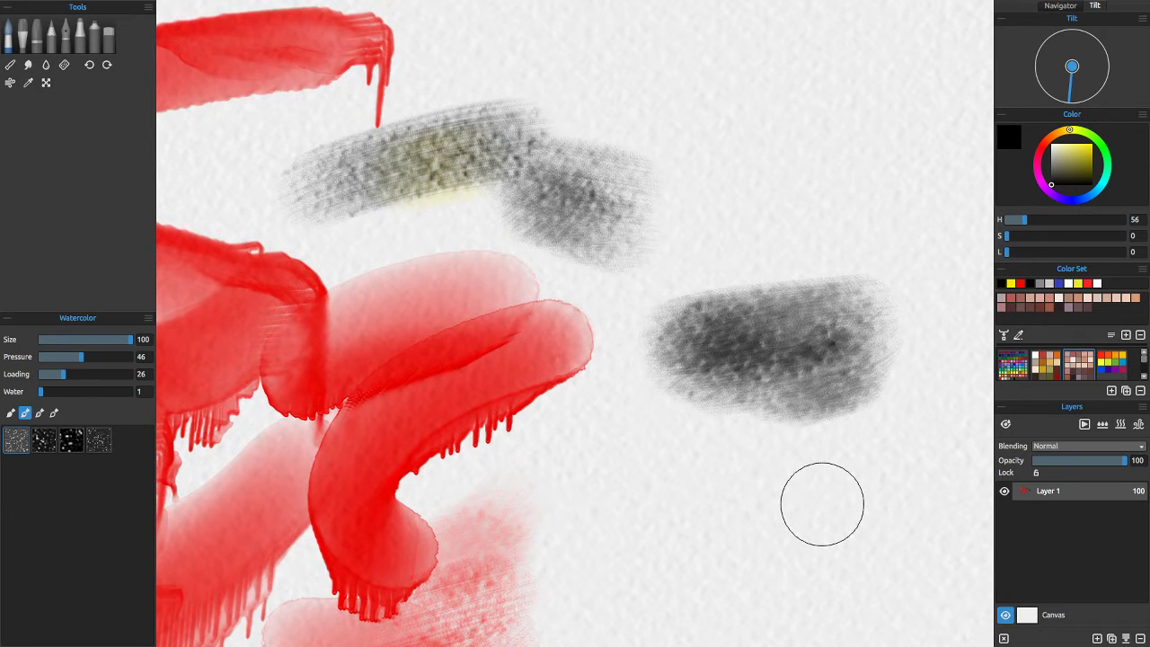
mouse_move(799, 378)
left_mouse_down()
mouse_move(737, 380)
mouse_move(782, 385)
mouse_move(814, 445)
left_mouse_up()
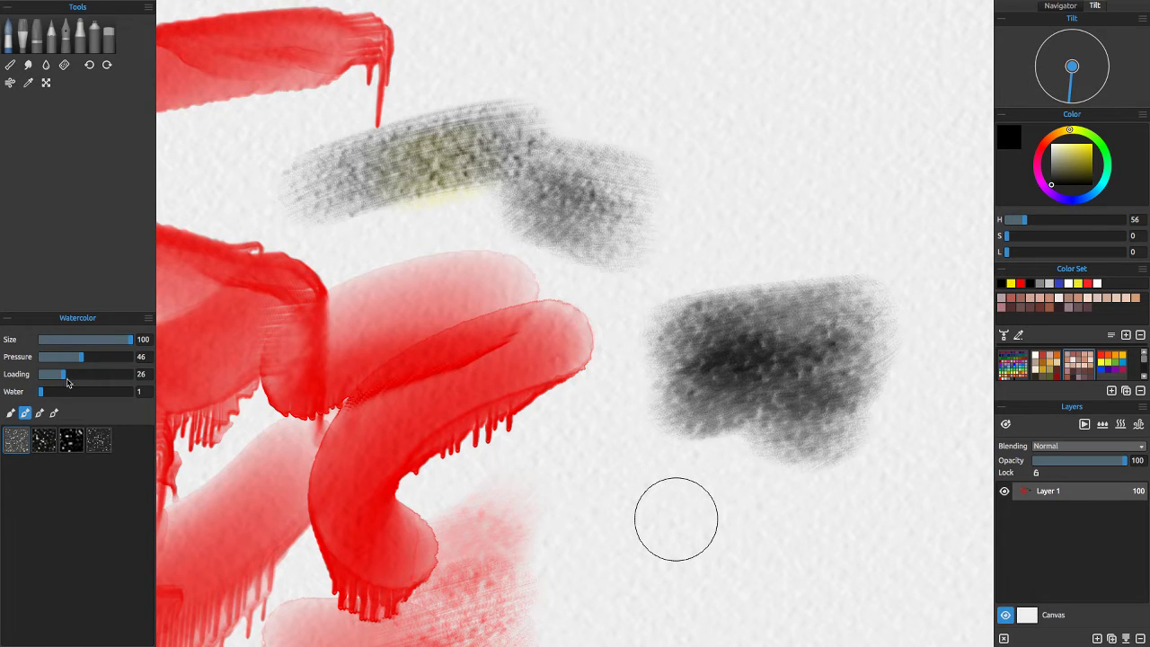
Add a black stroke below the dark patch with loading at 51, and overlap it with a wetter one at water 20
left_click_drag(85, 374, 87, 374)
left_click_drag(881, 443, 674, 489)
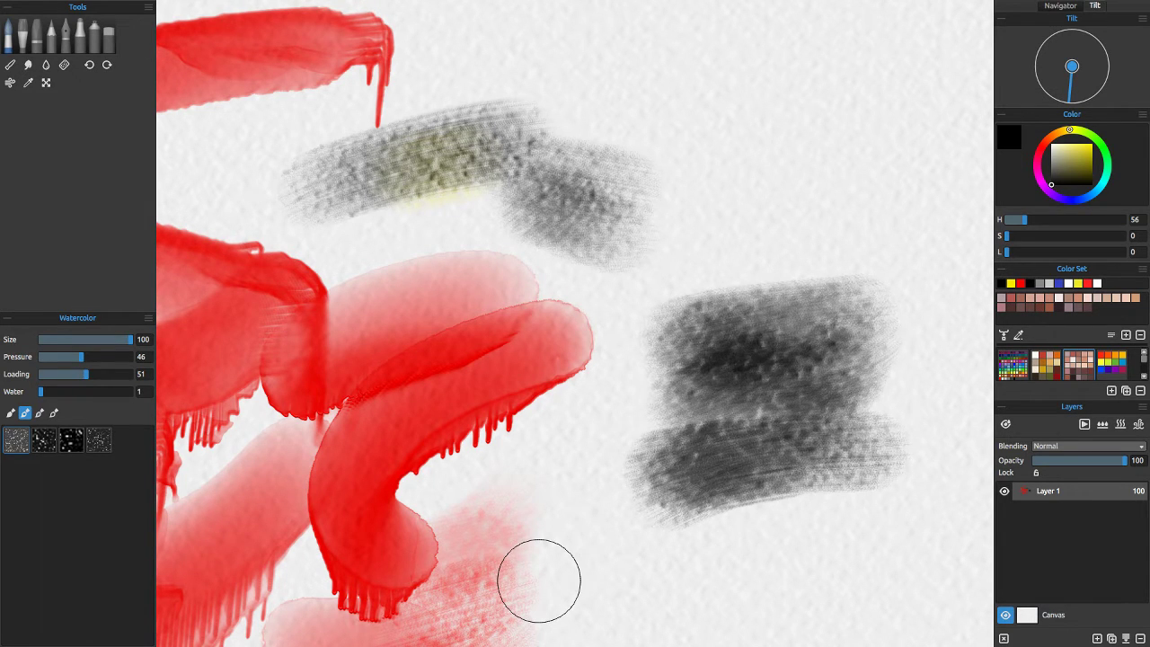
left_click_drag(50, 391, 57, 392)
left_click_drag(868, 477, 616, 547)
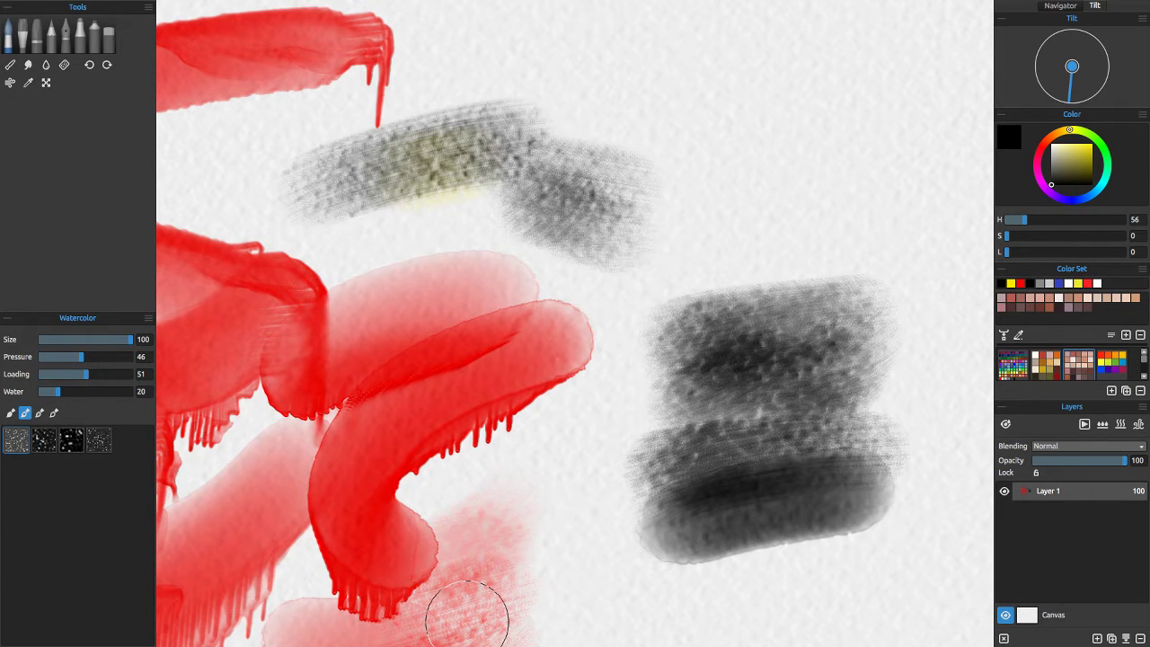
Set the water to 10 and paint a black stroke curving around the wet stroke's outer edge
left_click_drag(58, 392, 46, 392)
mouse_move(585, 504)
left_mouse_down()
mouse_move(917, 483)
mouse_move(926, 450)
left_mouse_up()
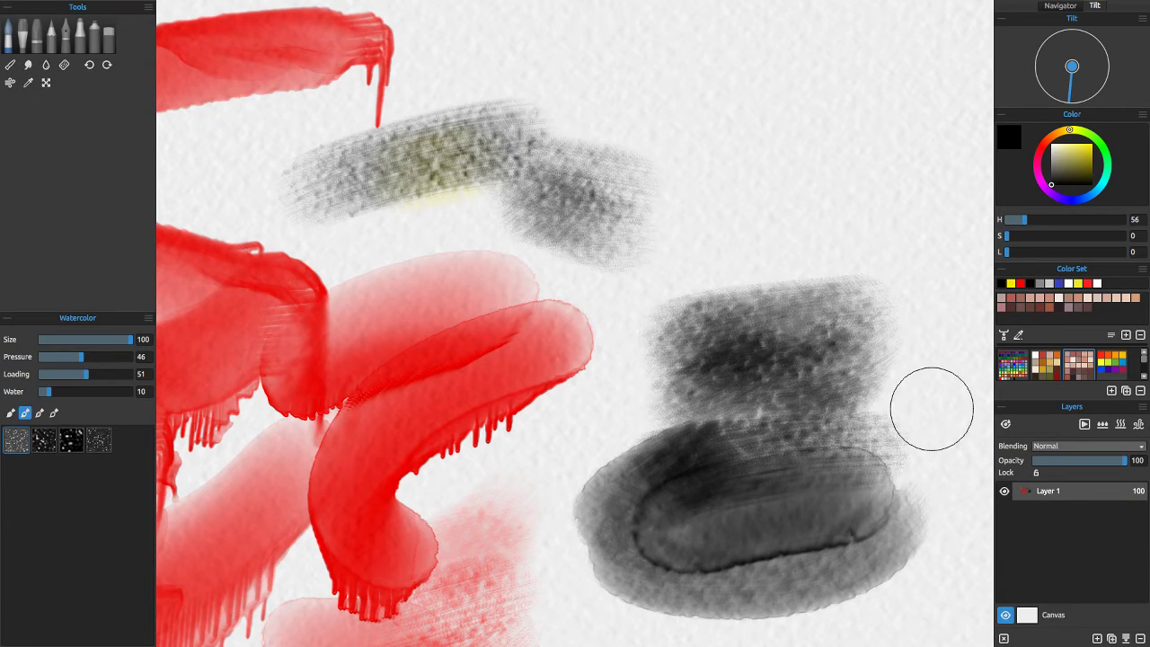
scroll(458, 516, "down", 3)
scroll(459, 516, "up", 3)
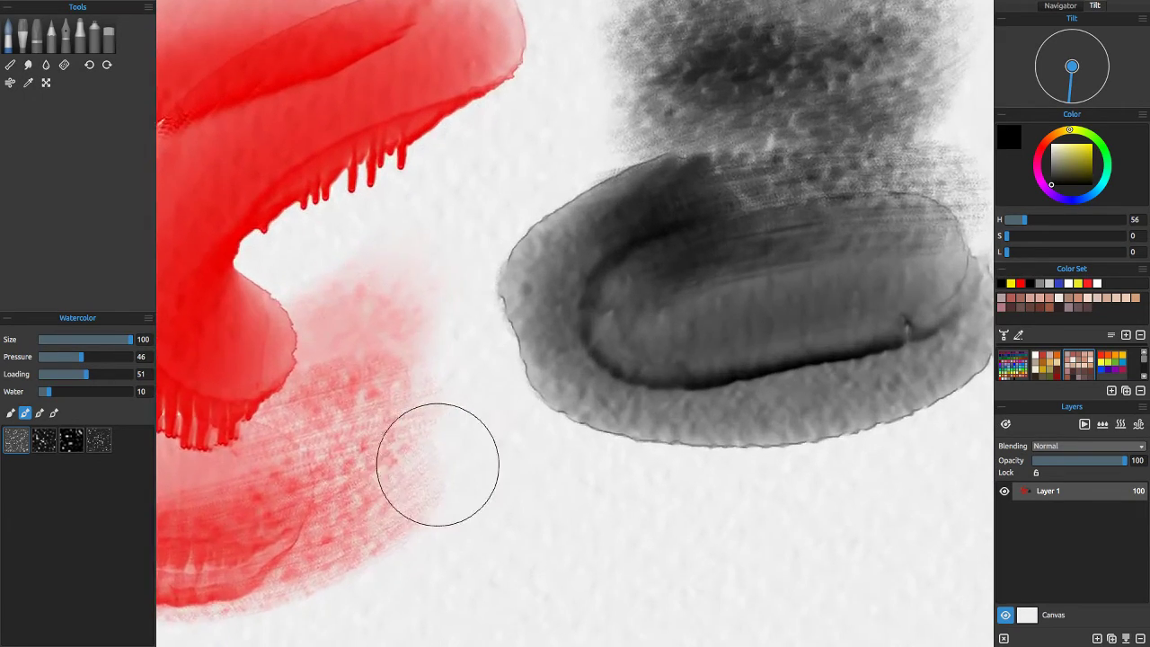
scroll(410, 534, "down", 2)
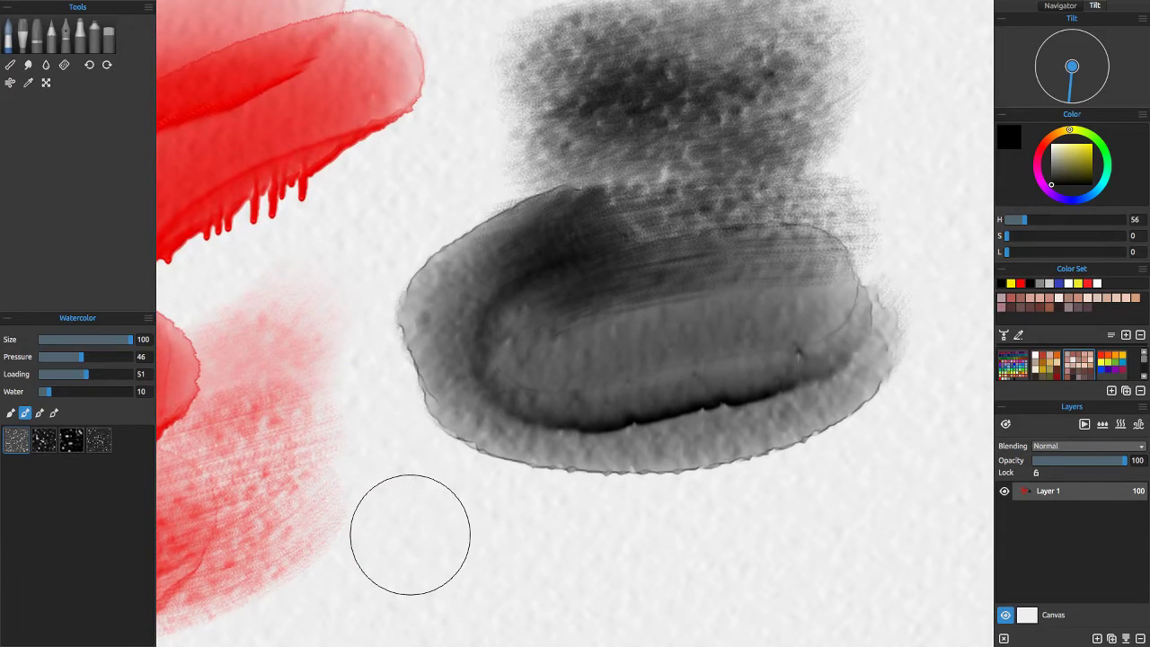
Dry the layer and brush a short dry black stroke over the lower edge of the black oval
left_click(1121, 424)
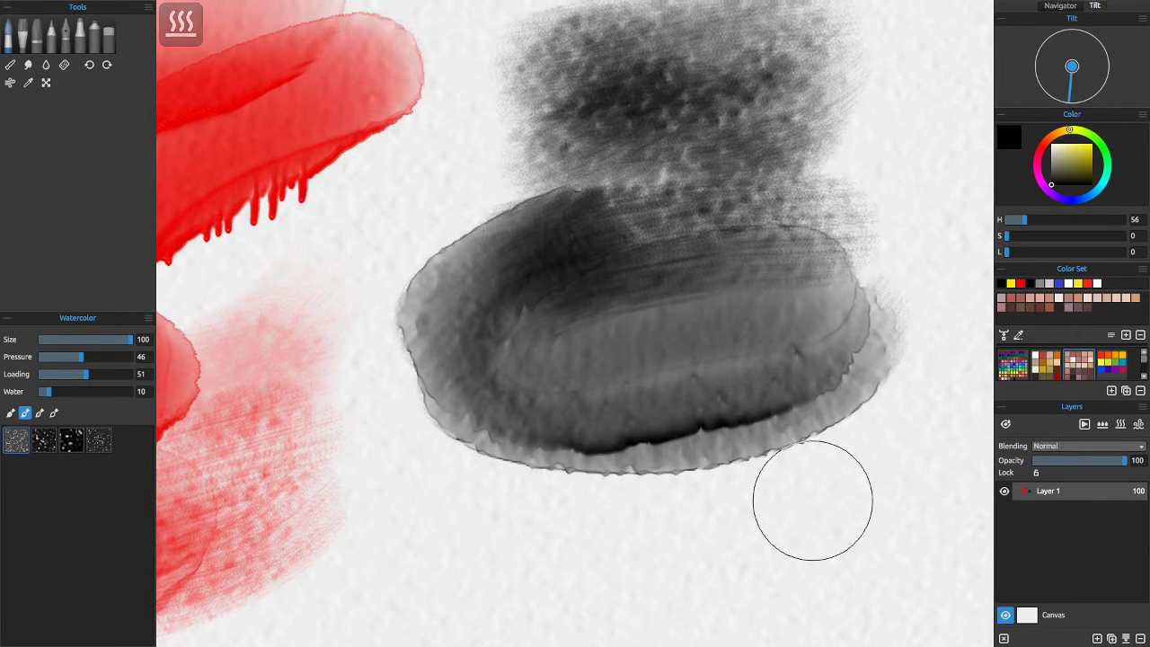
scroll(811, 501, "down", 2)
scroll(812, 501, "up", 4)
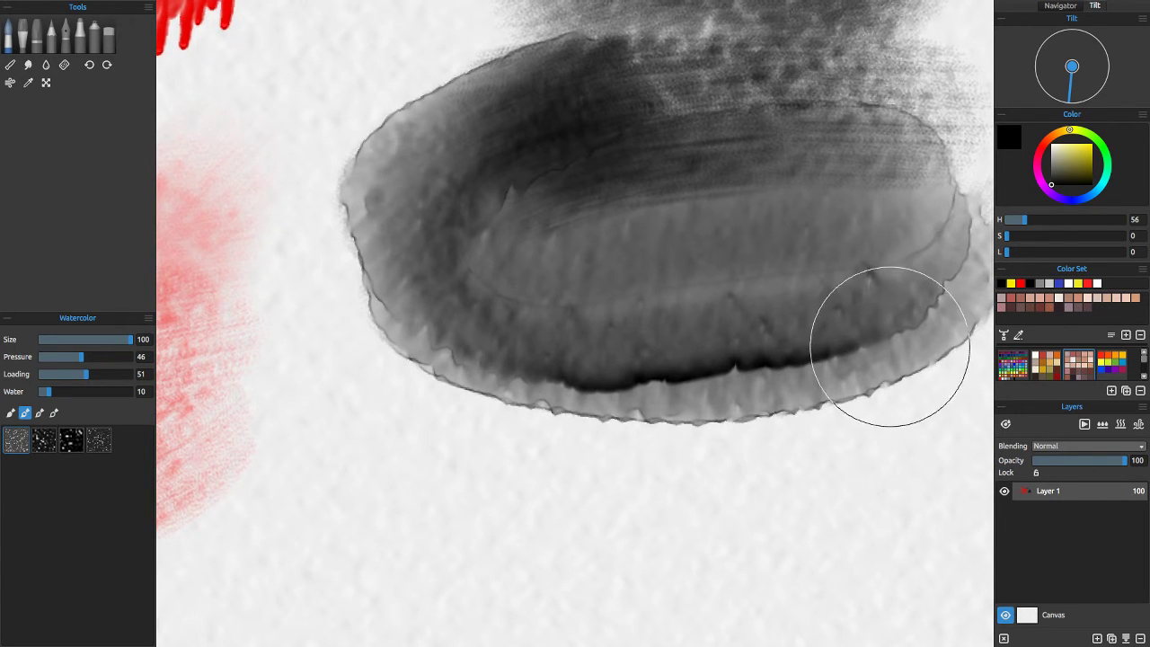
scroll(844, 368, "down", 2)
scroll(844, 368, "up", 3)
mouse_move(890, 347)
left_mouse_down()
mouse_move(828, 360)
mouse_move(920, 383)
mouse_move(746, 437)
left_mouse_up()
scroll(746, 437, "down", 4)
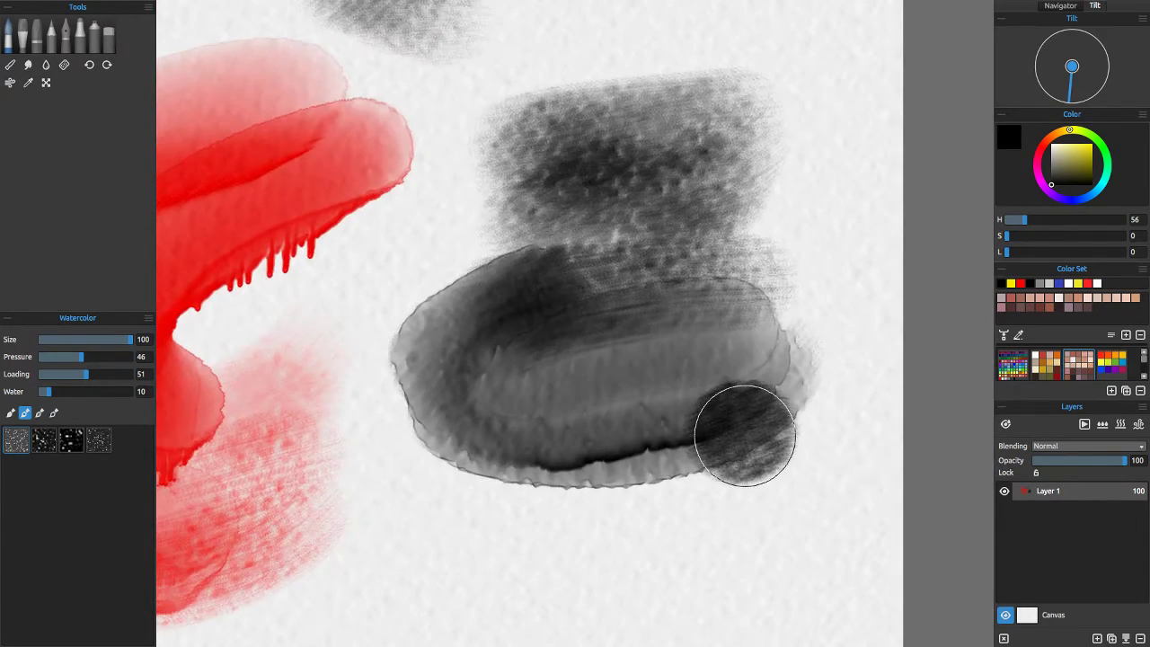
Examine the drips, bleeding edges and dry paper texture of the red strokes and the red-yellow patch up close
scroll(206, 488, "up", 3)
scroll(210, 489, "down", 1)
scroll(298, 455, "down", 3)
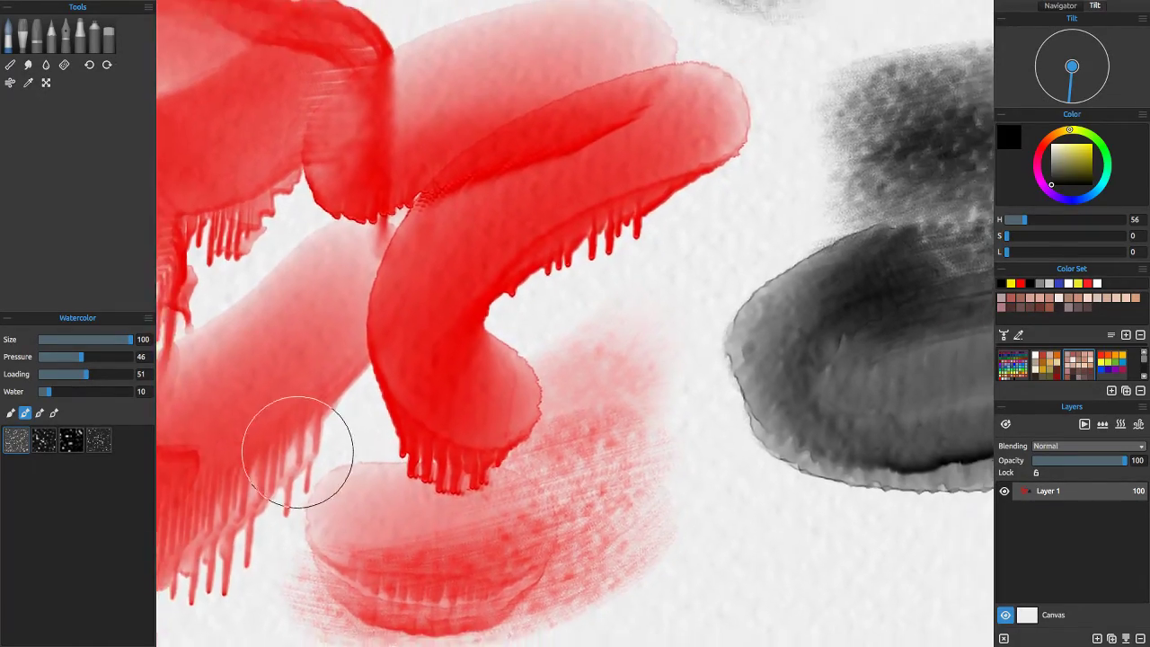
scroll(589, 447, "up", 2)
scroll(590, 447, "up", 5)
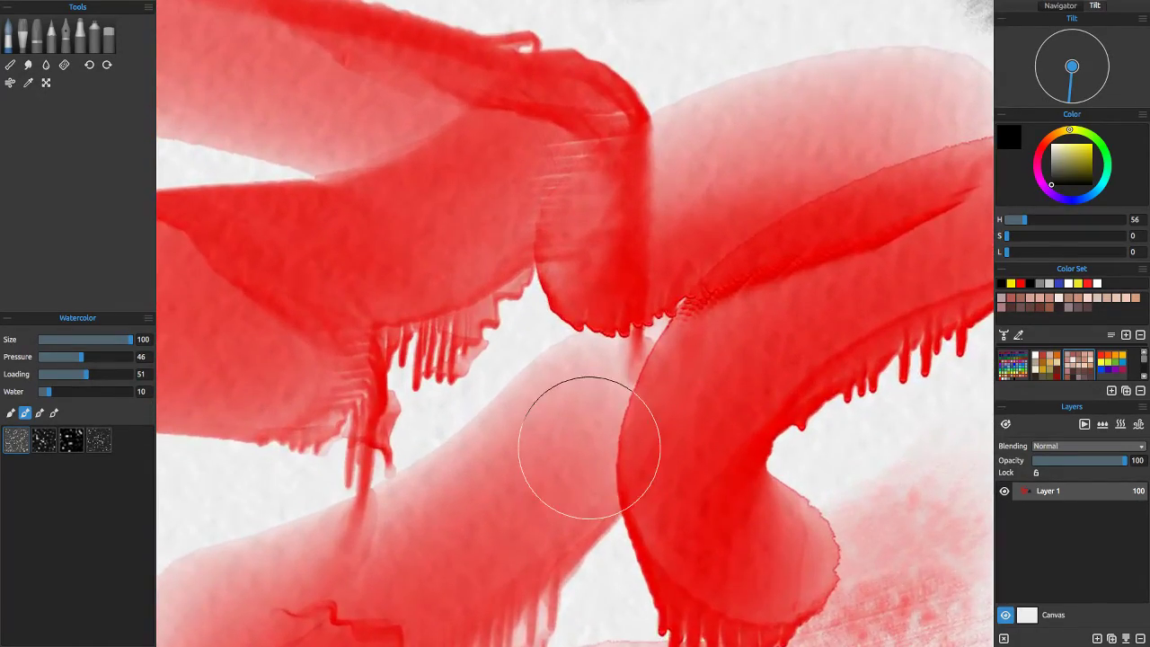
scroll(524, 421, "down", 5)
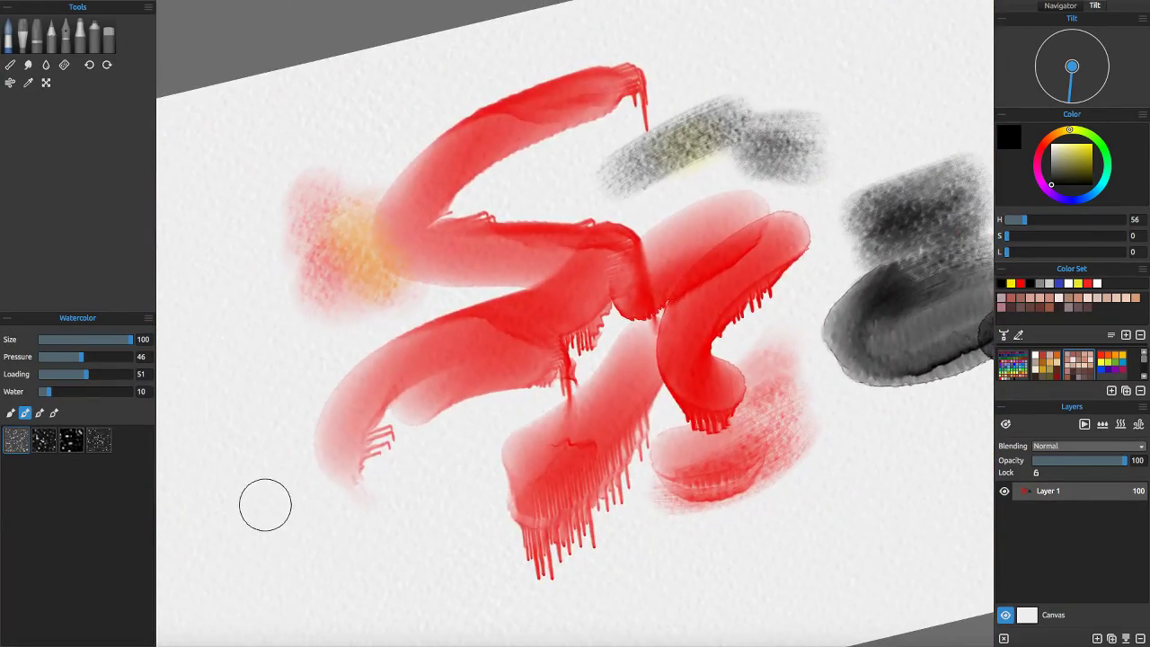
scroll(332, 506, "down", 3)
scroll(663, 452, "up", 5)
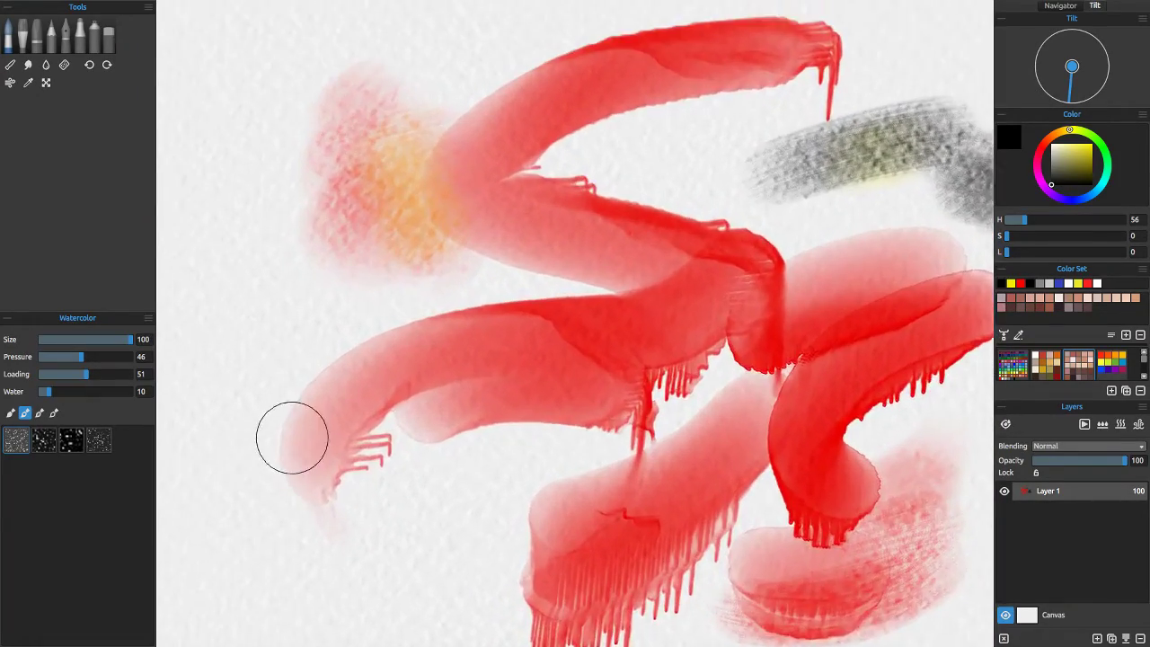
scroll(292, 437, "down", 3)
scroll(705, 384, "up", 4)
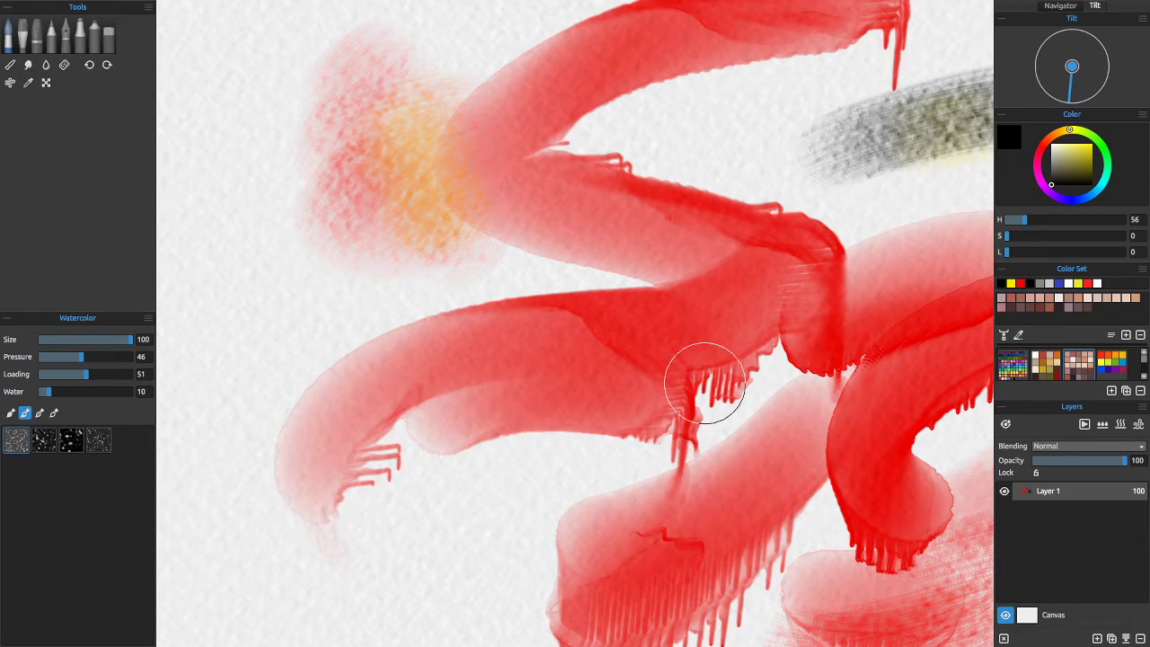
scroll(297, 476, "down", 3)
scroll(299, 480, "up", 2)
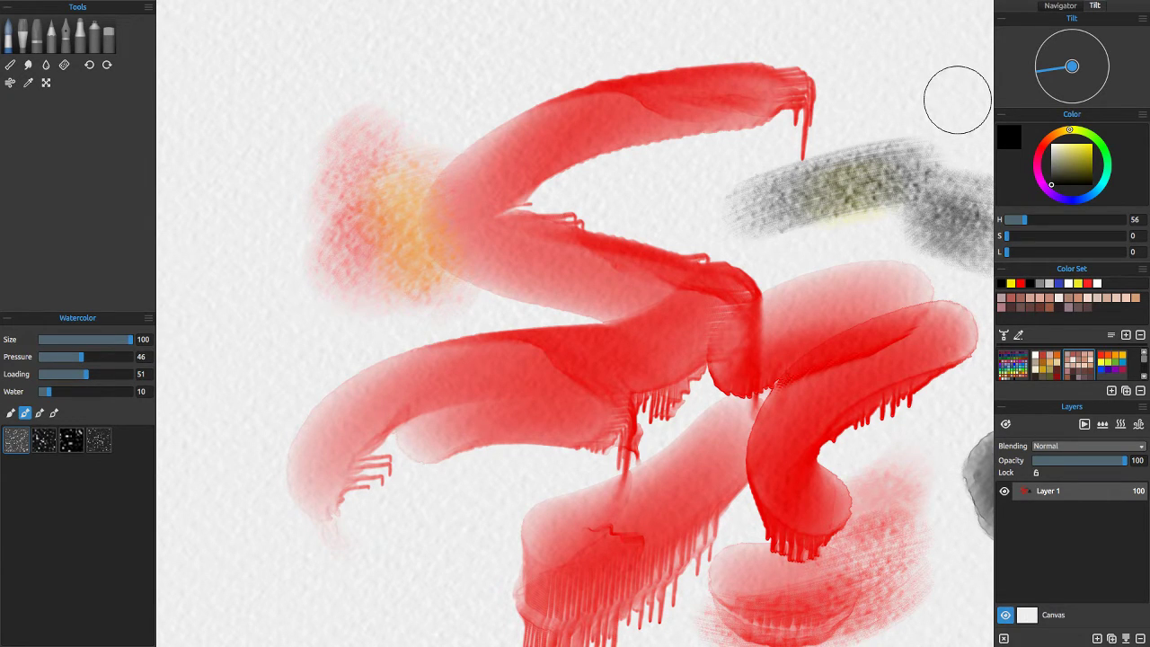
Switch to the Pencil at size 73 and pressure 1, and scribble lightly on bare paper below the hooked red stroke
left_click(52, 40)
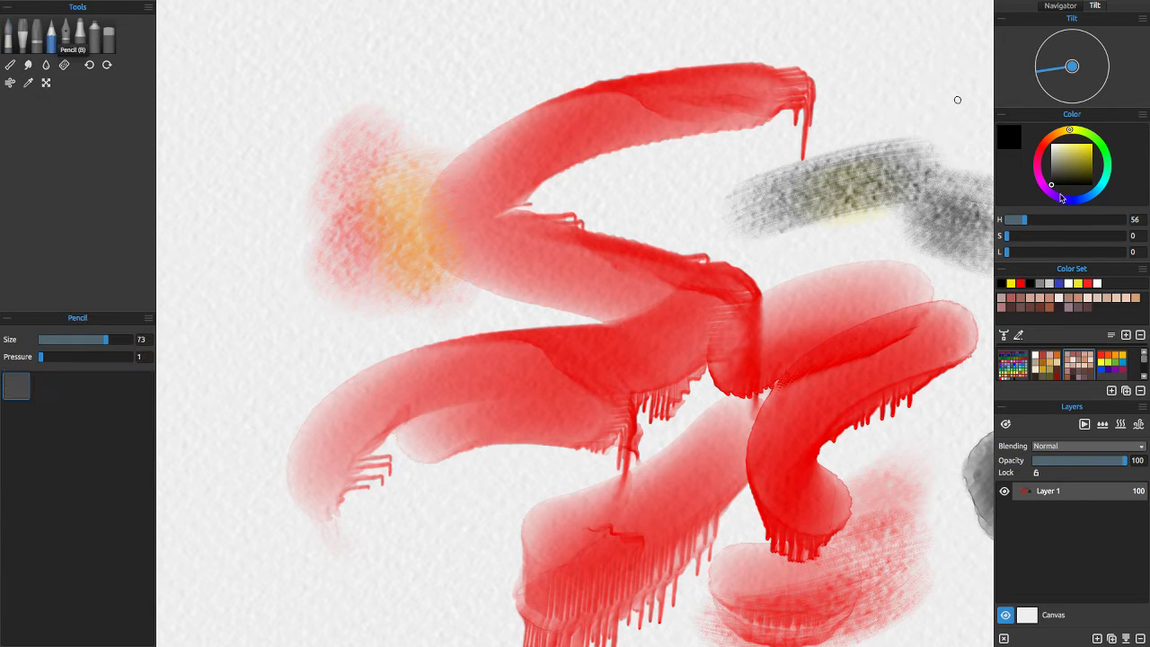
scroll(620, 486, "up", 5)
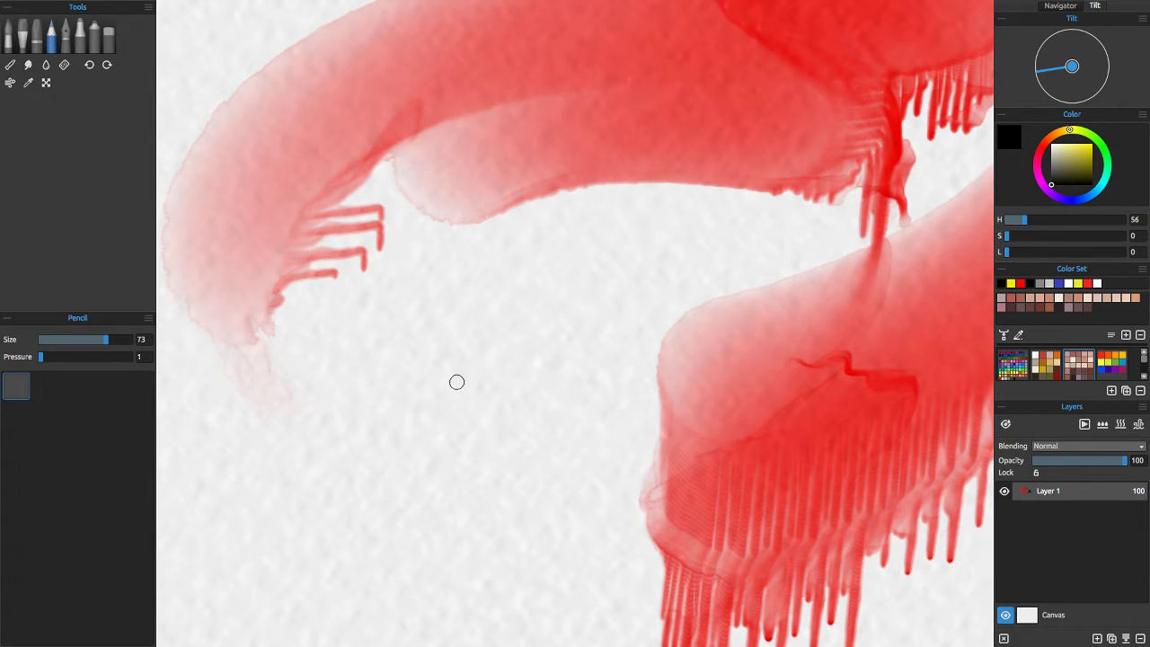
mouse_move(457, 382)
left_mouse_down()
mouse_move(509, 389)
mouse_move(452, 440)
mouse_move(477, 438)
mouse_move(484, 452)
mouse_move(528, 392)
mouse_move(499, 384)
left_mouse_up()
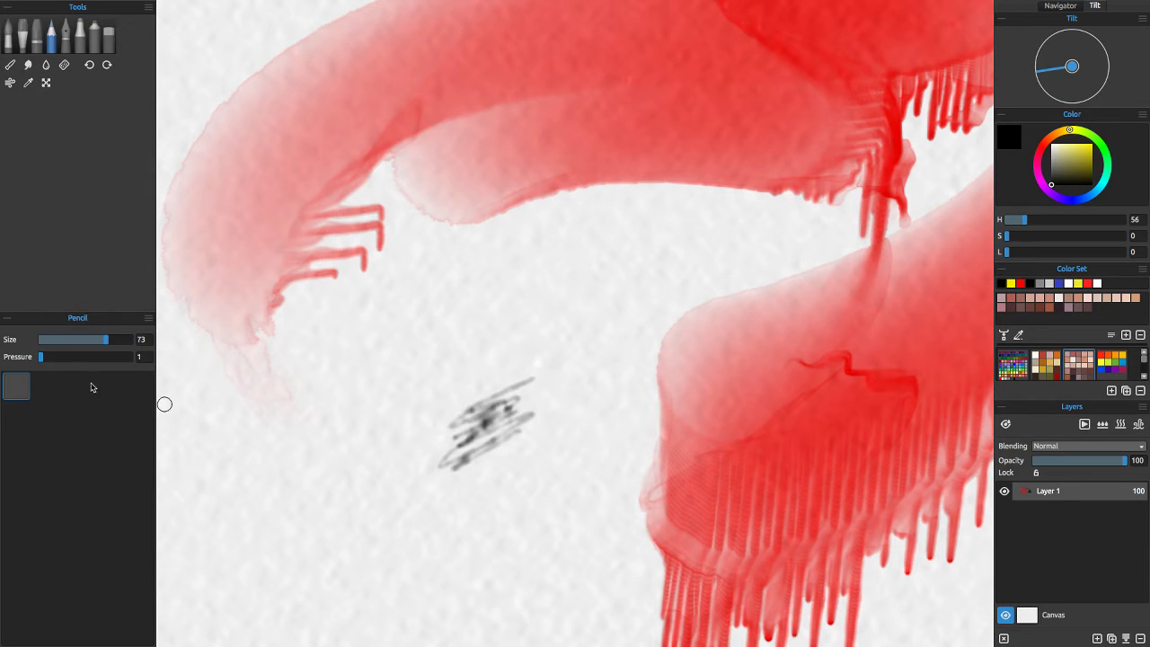
Draw a bold black zigzag with pencil pressure 59, and extend the light scribble beside it with pressure 1
mouse_move(519, 316)
left_mouse_down()
mouse_move(355, 420)
mouse_move(416, 407)
mouse_move(384, 480)
mouse_move(373, 542)
left_mouse_up()
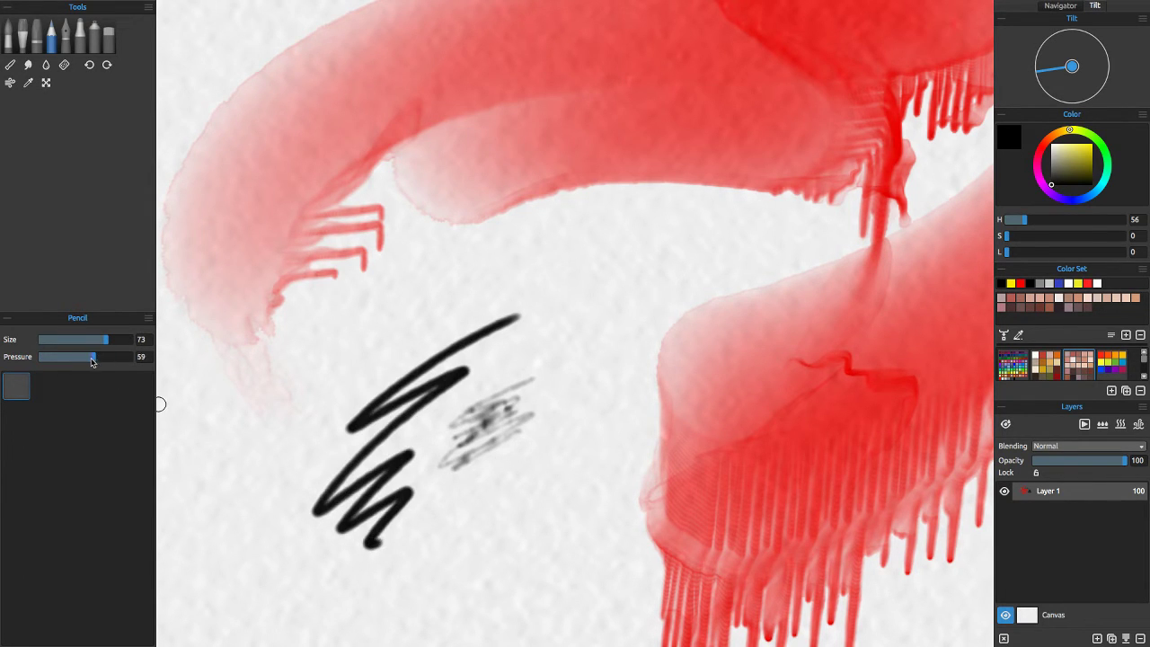
left_click_drag(92, 361, 5, 361)
mouse_move(547, 373)
left_mouse_down()
mouse_move(515, 444)
mouse_move(536, 405)
mouse_move(461, 454)
left_mouse_up()
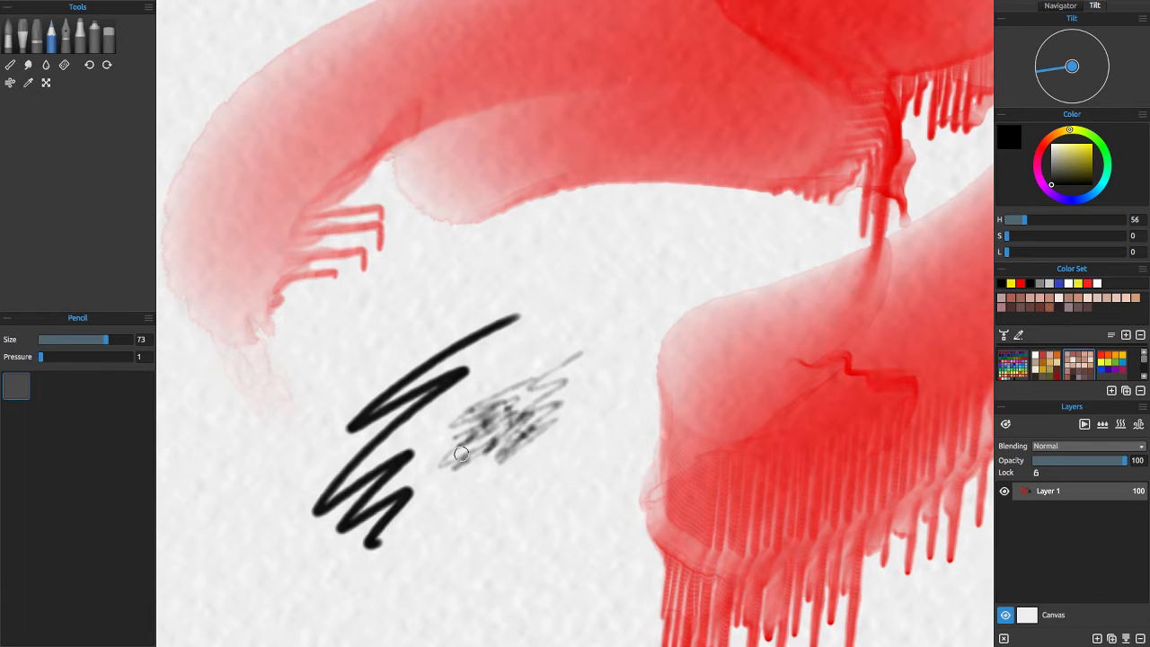
Change the canvas texture to paper_6 with a texture scale of 245%
left_click(1030, 616)
left_click_drag(561, 249, 562, 303)
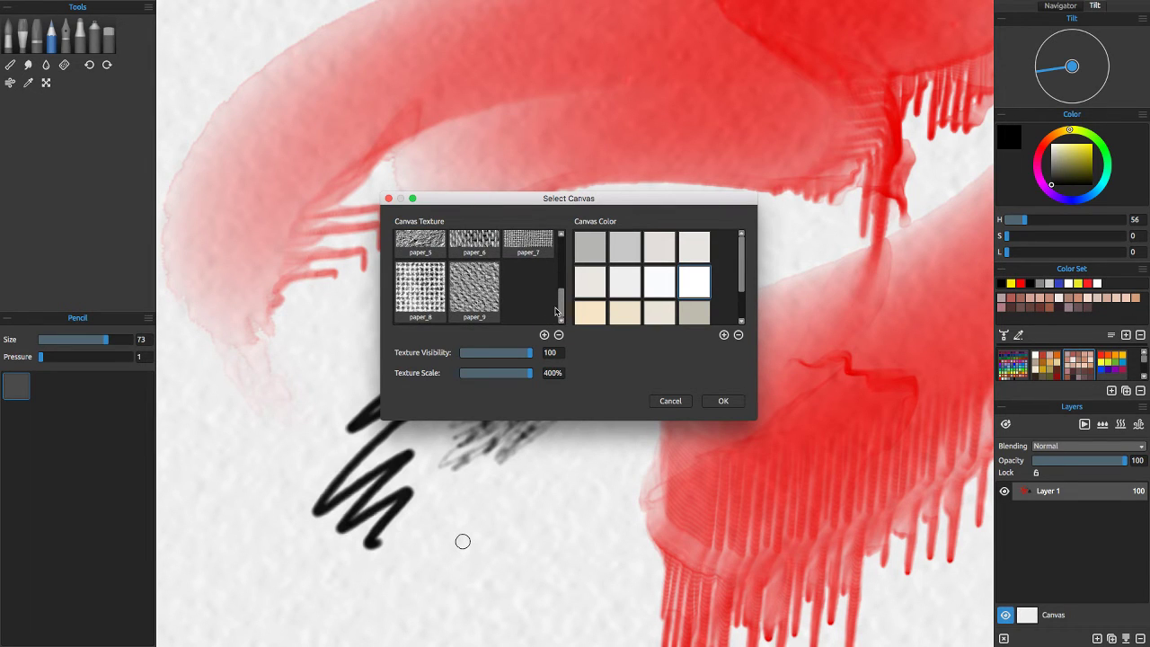
scroll(481, 283, "up", 3)
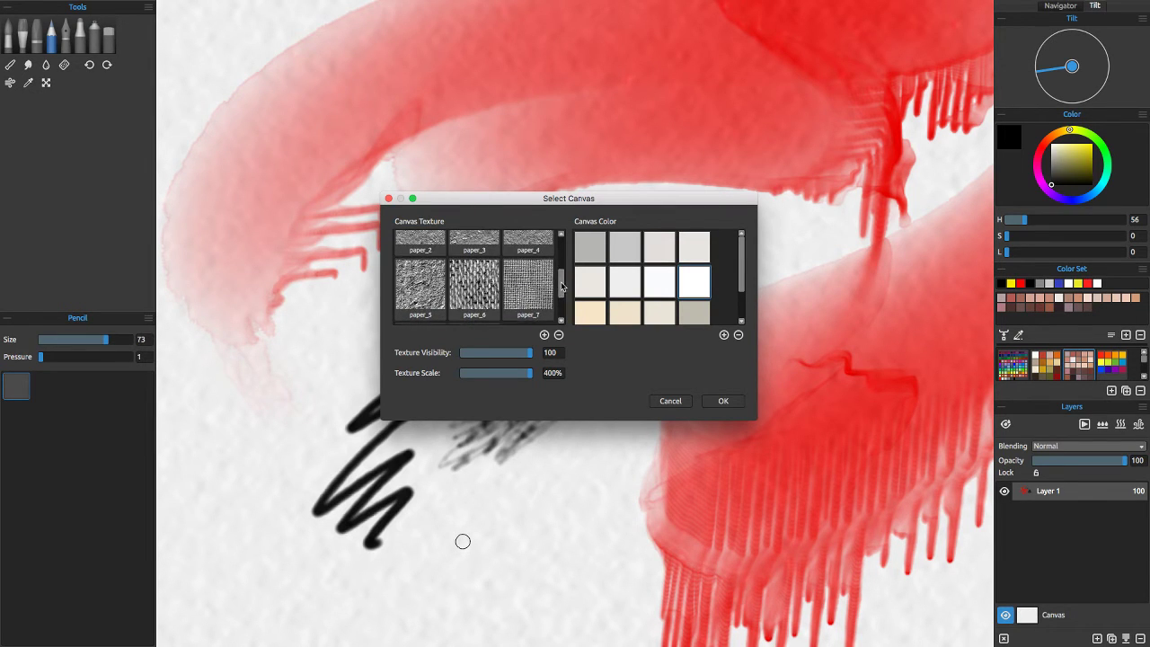
left_click(481, 283)
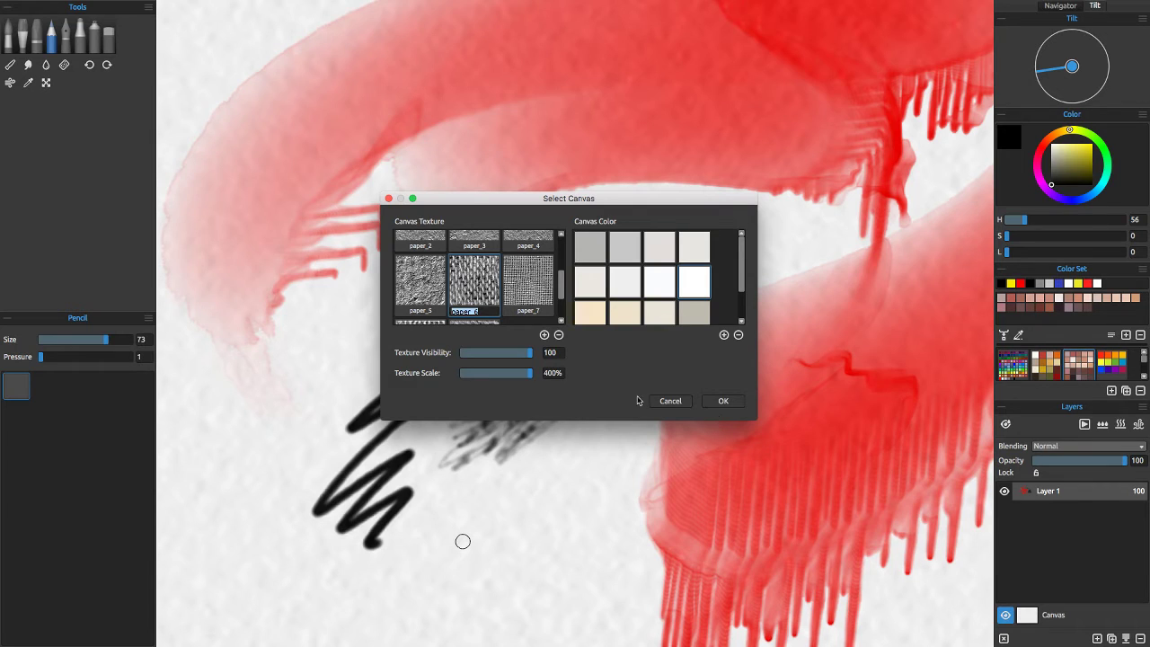
left_click(531, 375)
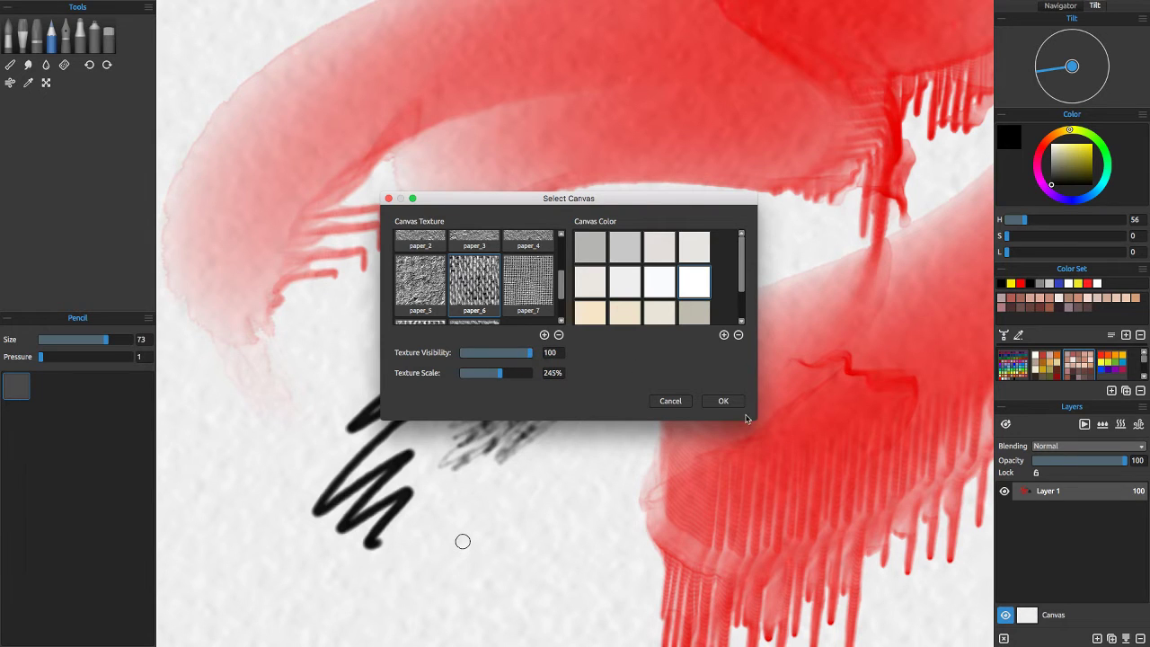
left_click(723, 401)
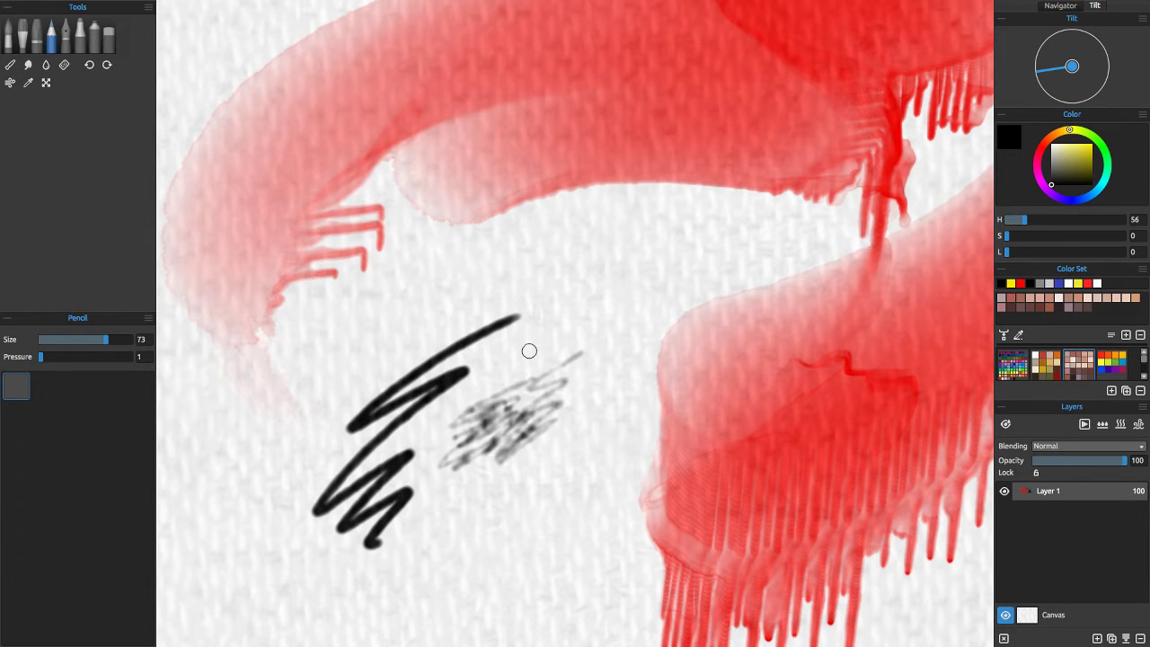
Reduce the canvas texture scale to 170% and shade two black pencil patches above and below the light scribble
left_click(1027, 619)
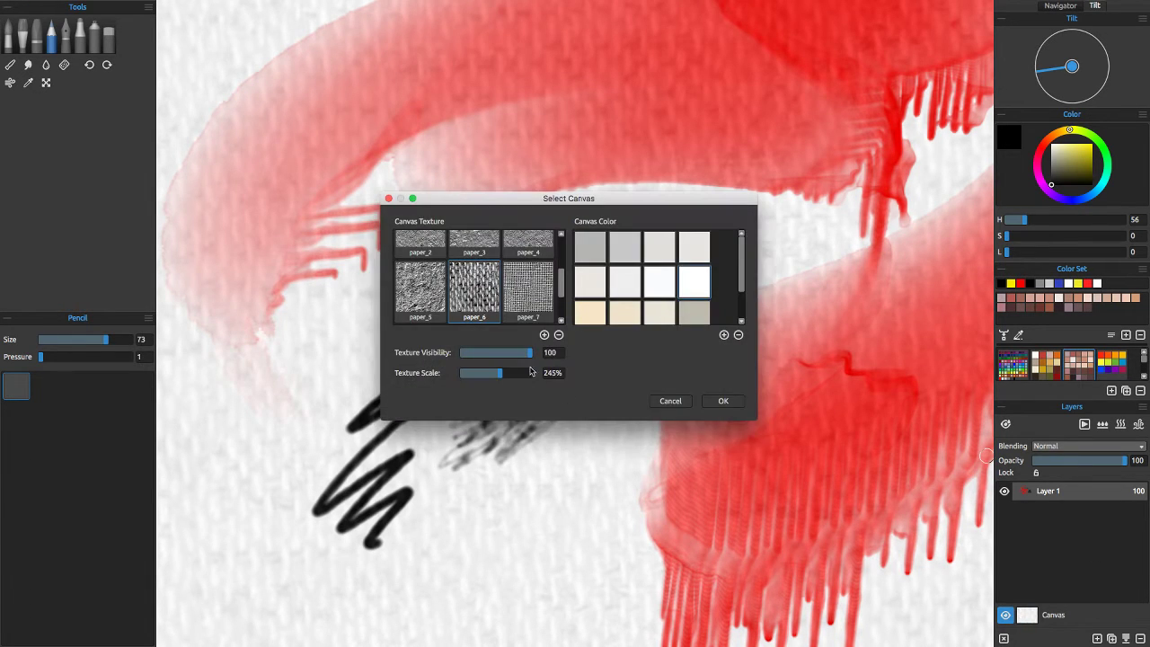
left_click(722, 402)
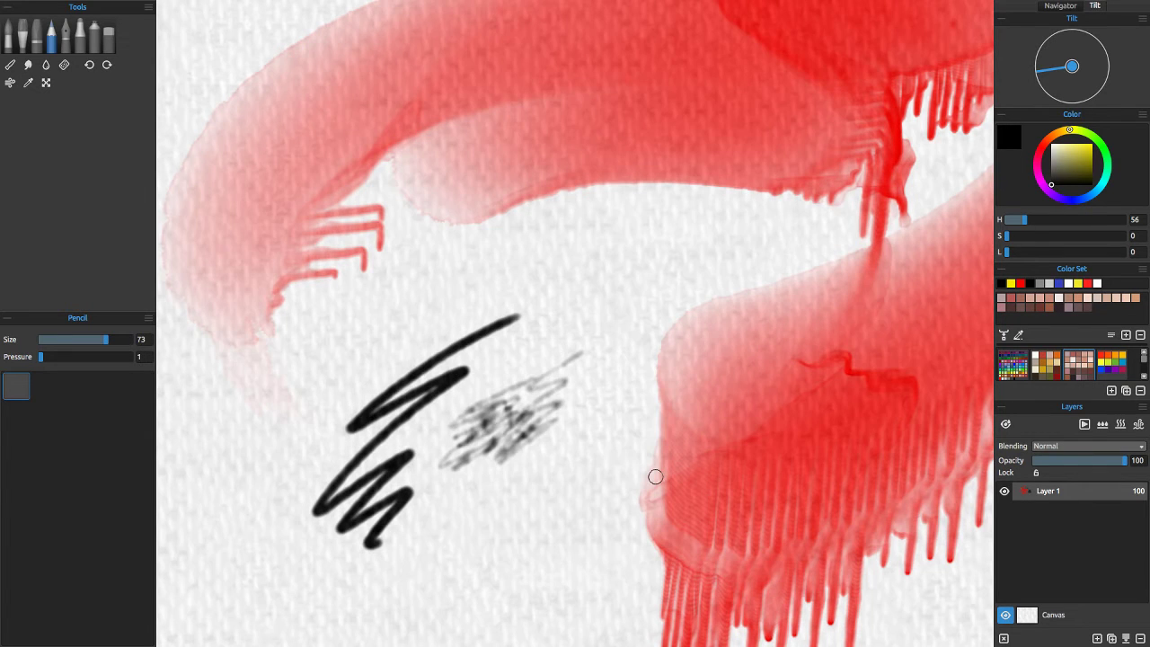
mouse_move(610, 432)
left_mouse_down()
mouse_move(545, 473)
mouse_move(594, 465)
mouse_move(563, 514)
mouse_move(488, 477)
mouse_move(485, 540)
mouse_move(533, 486)
mouse_move(472, 558)
mouse_move(445, 553)
mouse_move(543, 466)
mouse_move(555, 509)
mouse_move(504, 546)
mouse_move(509, 585)
mouse_move(562, 517)
mouse_move(546, 497)
mouse_move(604, 428)
mouse_move(510, 529)
mouse_move(566, 508)
left_mouse_up()
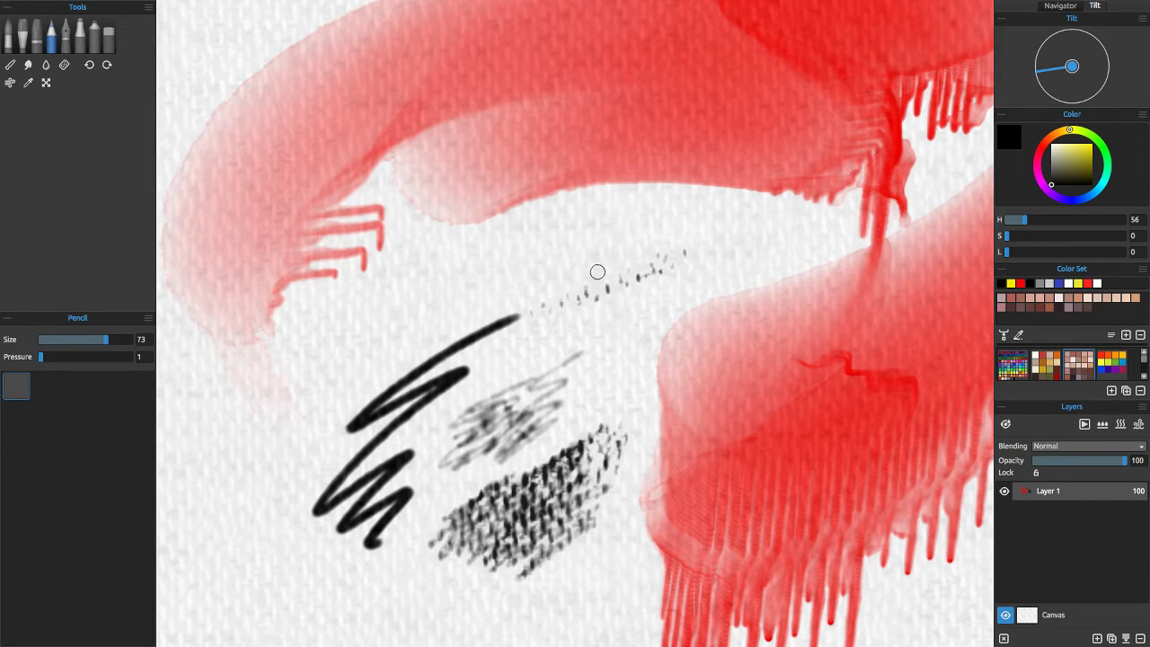
left_click_drag(683, 234, 676, 224)
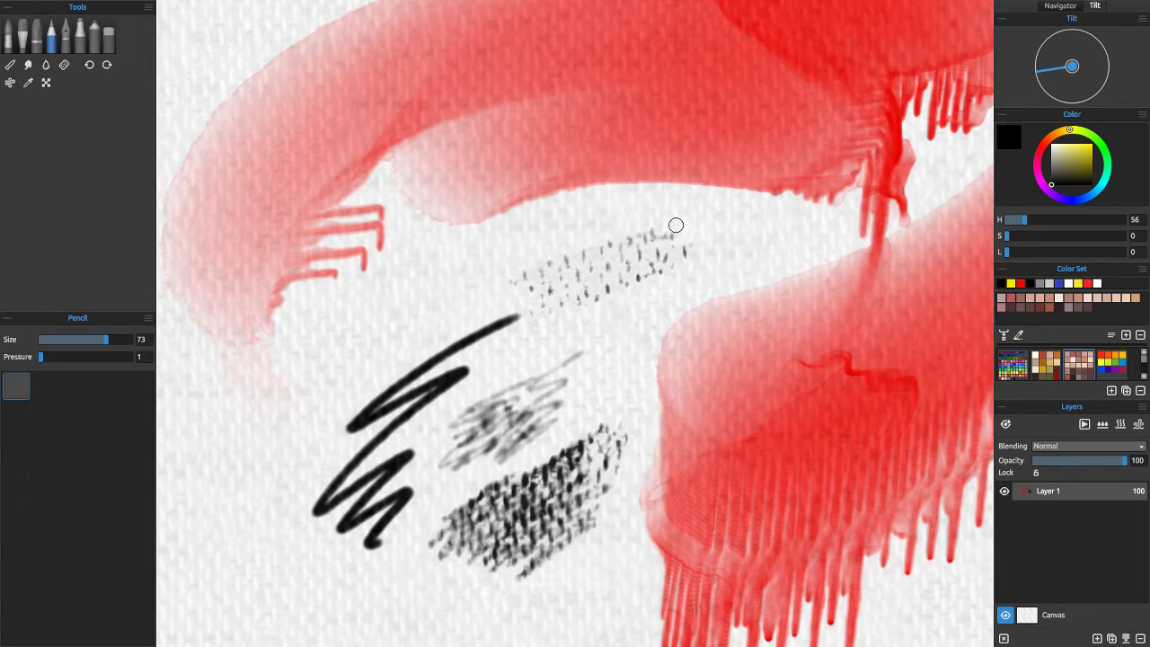
mouse_move(624, 269)
left_mouse_down()
mouse_move(546, 331)
mouse_move(671, 274)
mouse_move(545, 345)
mouse_move(690, 270)
mouse_move(543, 358)
mouse_move(681, 285)
mouse_move(563, 351)
mouse_move(666, 299)
mouse_move(604, 320)
left_mouse_up()
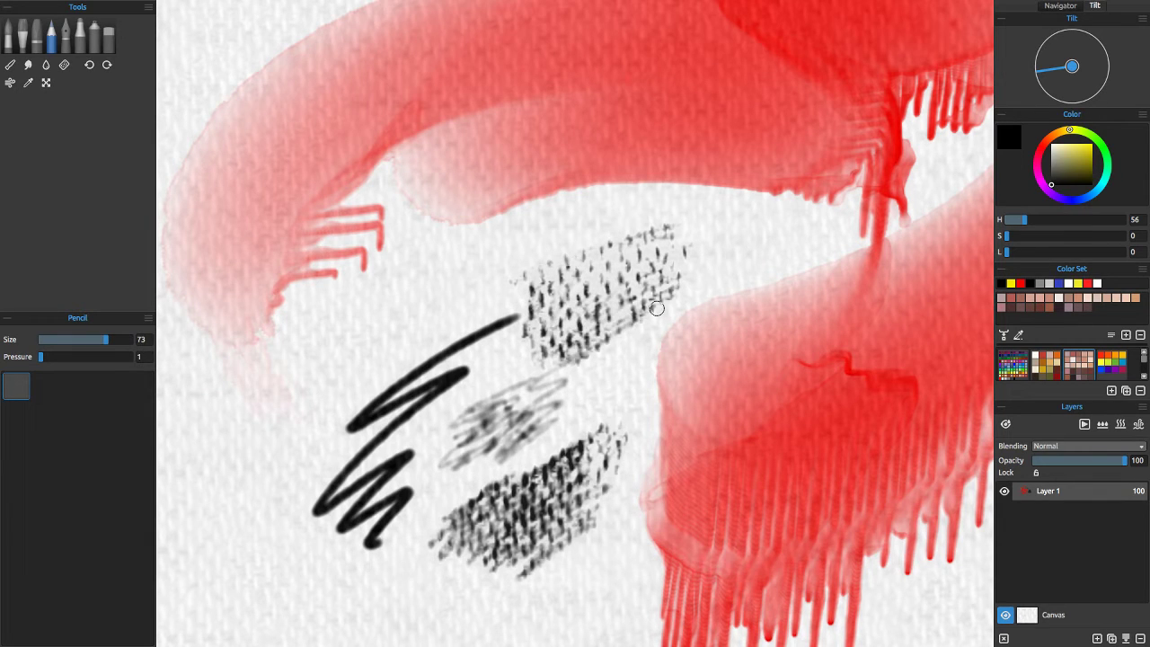
Make the canvas texture scale smaller again and scribble a short light pencil patch between the two shaded patches
left_click(1028, 616)
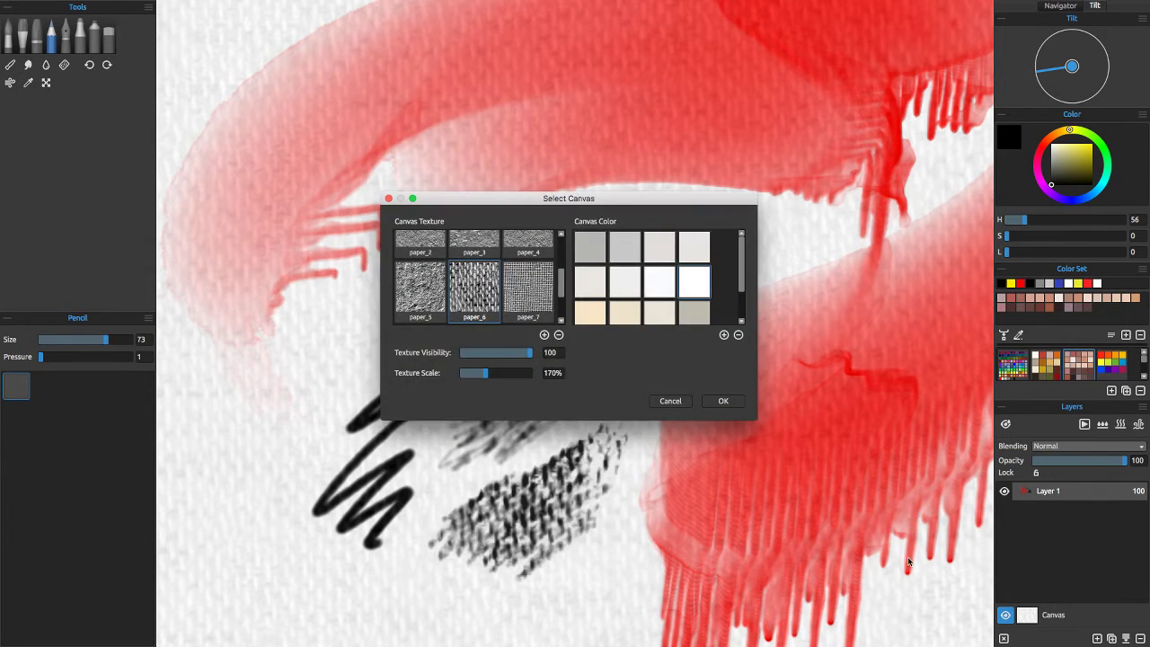
left_click(724, 401)
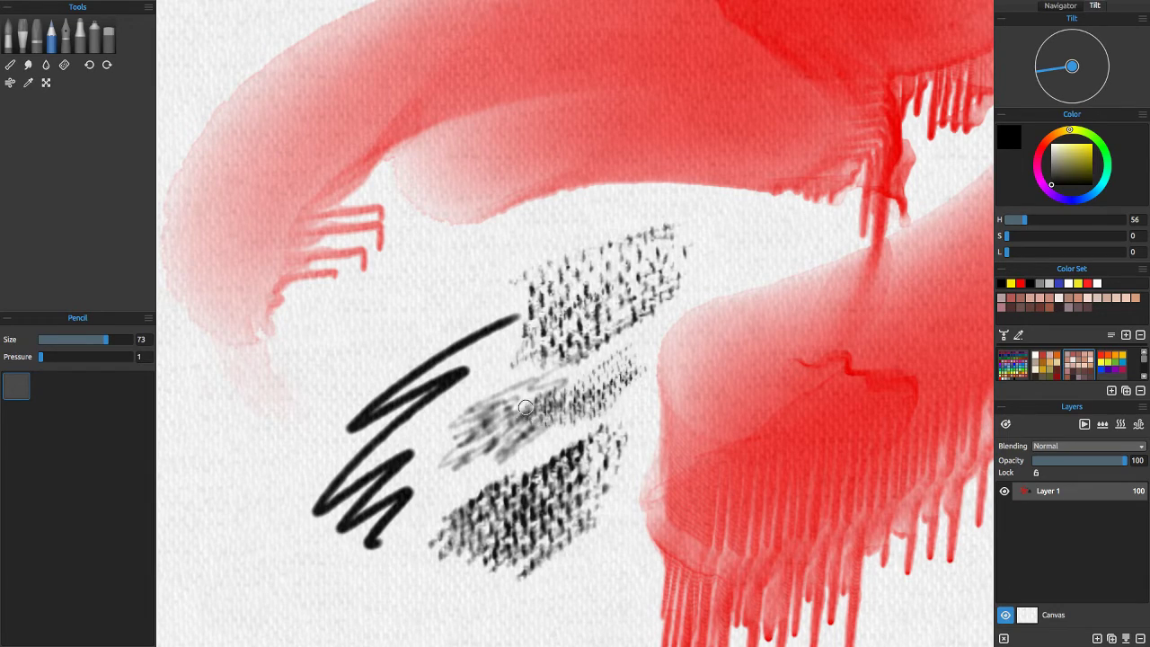
Switch to the Acrylic brush and paint a thick black stroke on bare canvas below the black oval, adding lighter strokes at its upper end
scroll(277, 414, "down", 5)
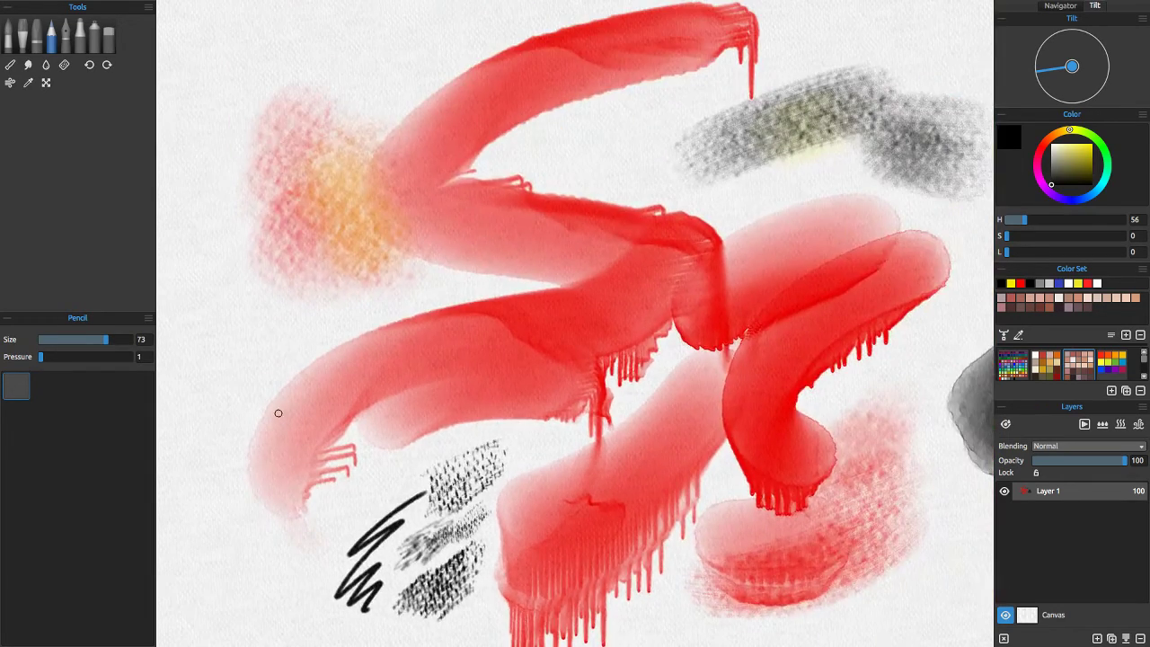
scroll(292, 440, "up", 2)
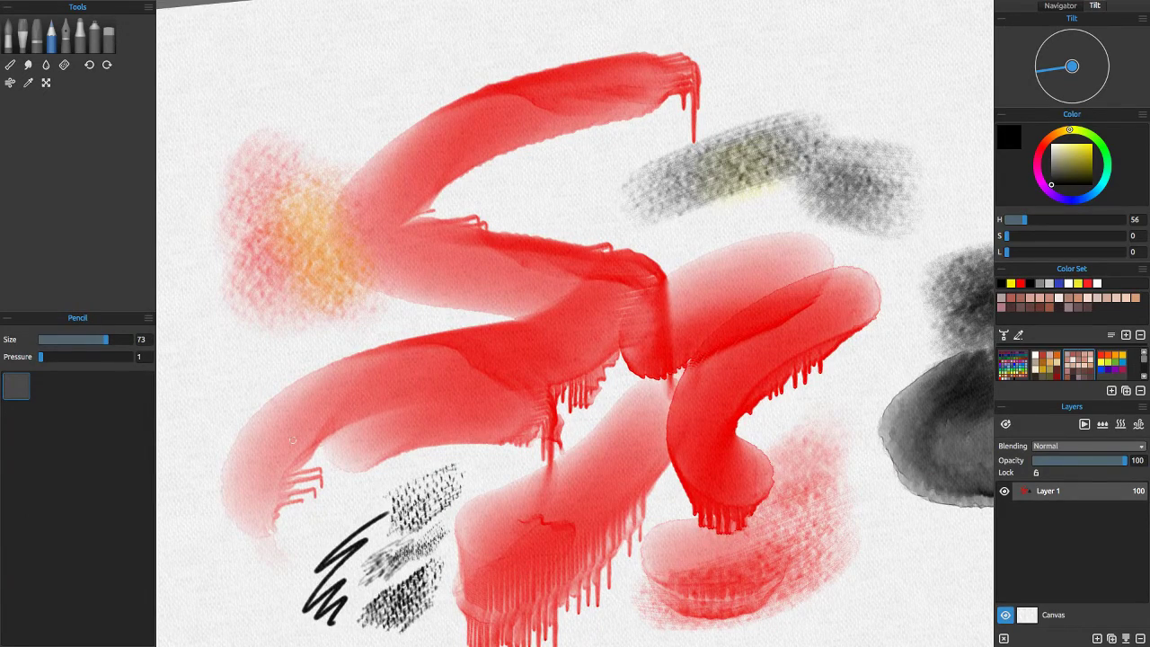
scroll(275, 403, "down", 2)
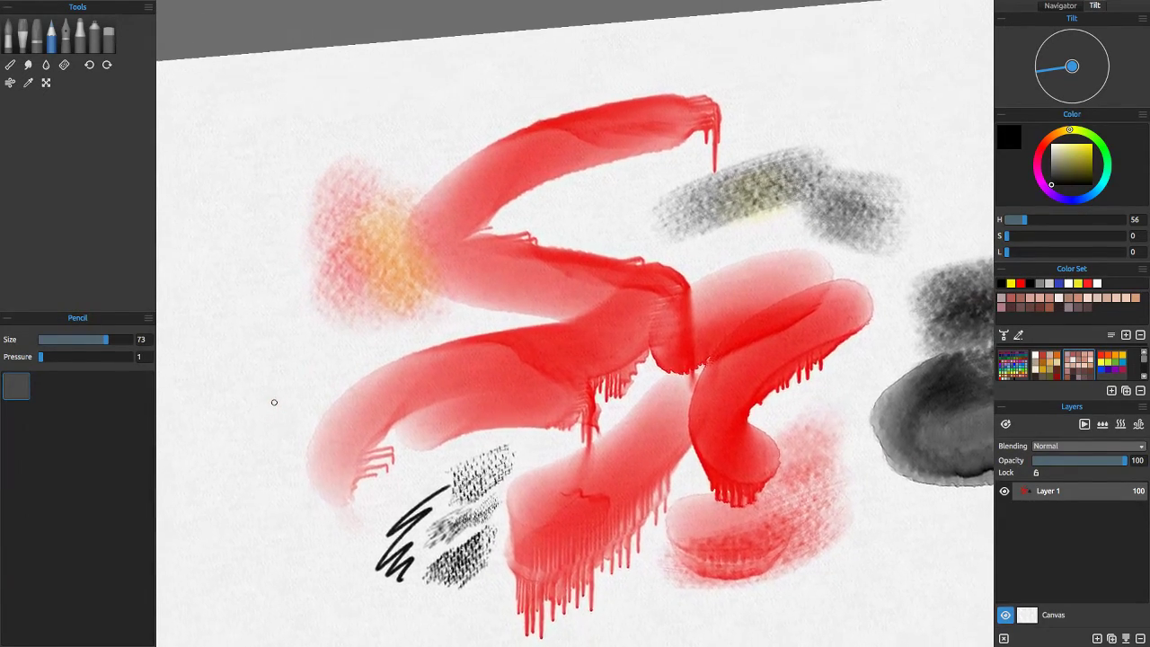
scroll(275, 401, "down", 5)
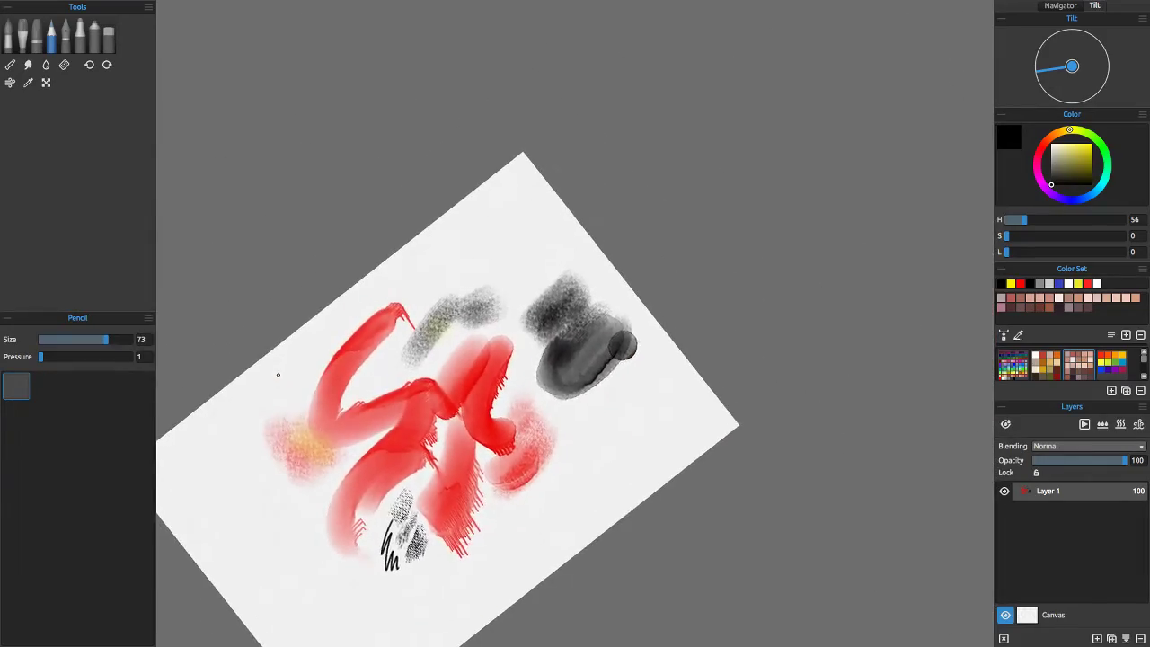
scroll(629, 410, "up", 6)
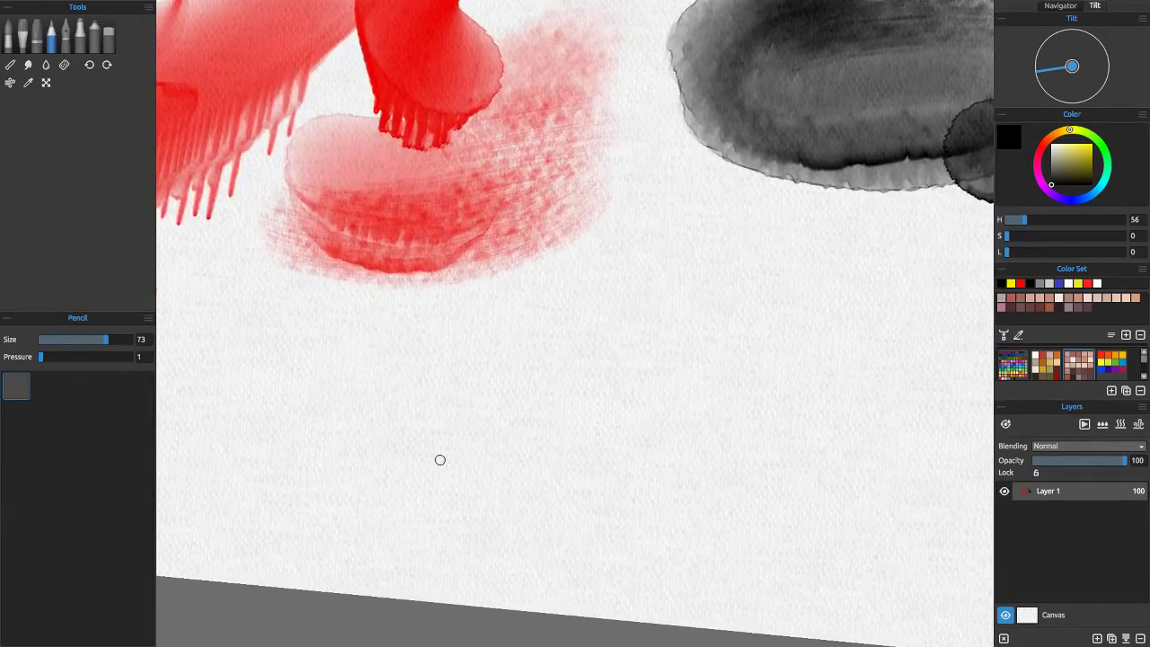
scroll(439, 460, "up", 1)
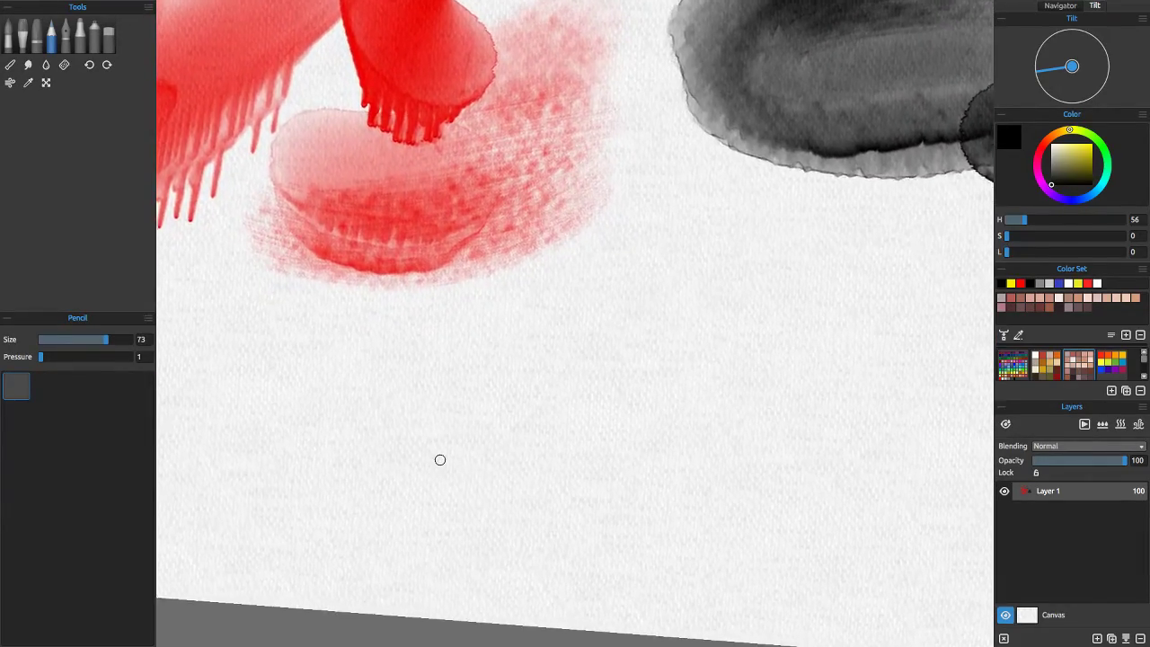
left_click(24, 33)
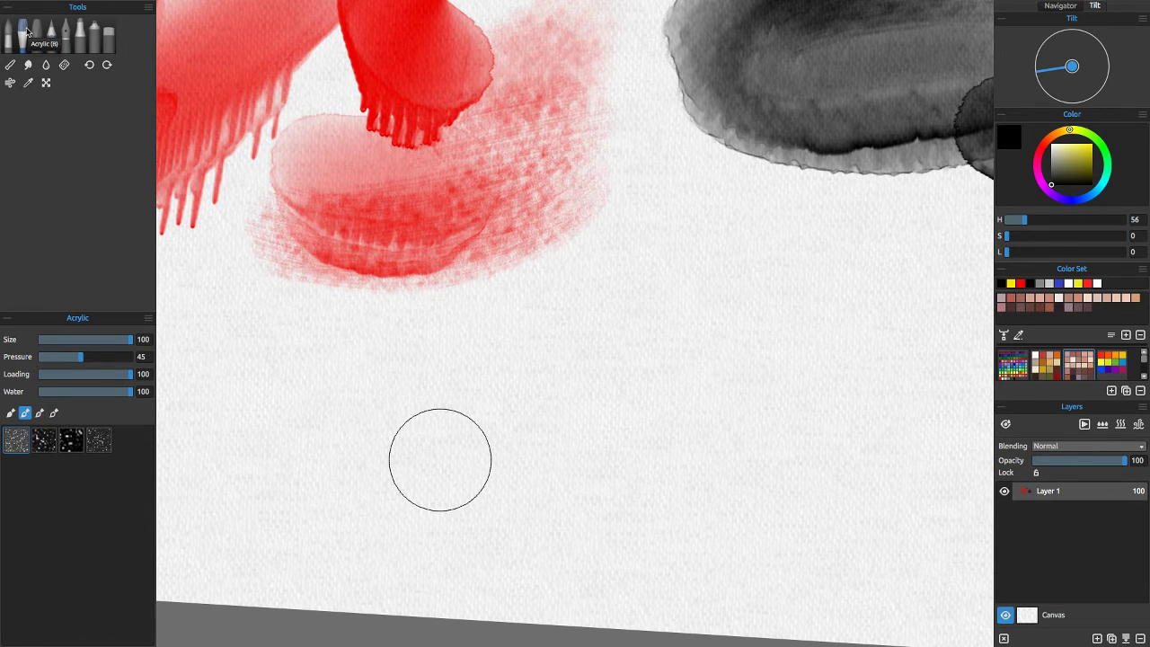
mouse_move(719, 377)
left_mouse_down()
mouse_move(573, 442)
mouse_move(571, 454)
left_mouse_up()
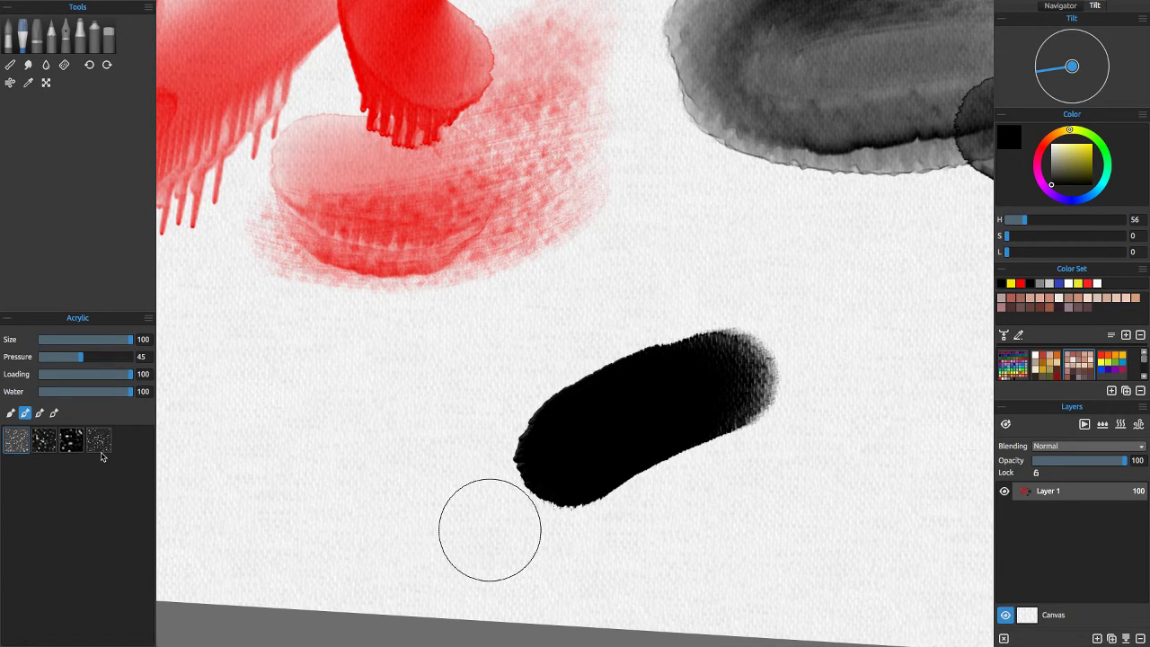
left_click_drag(560, 424, 429, 478)
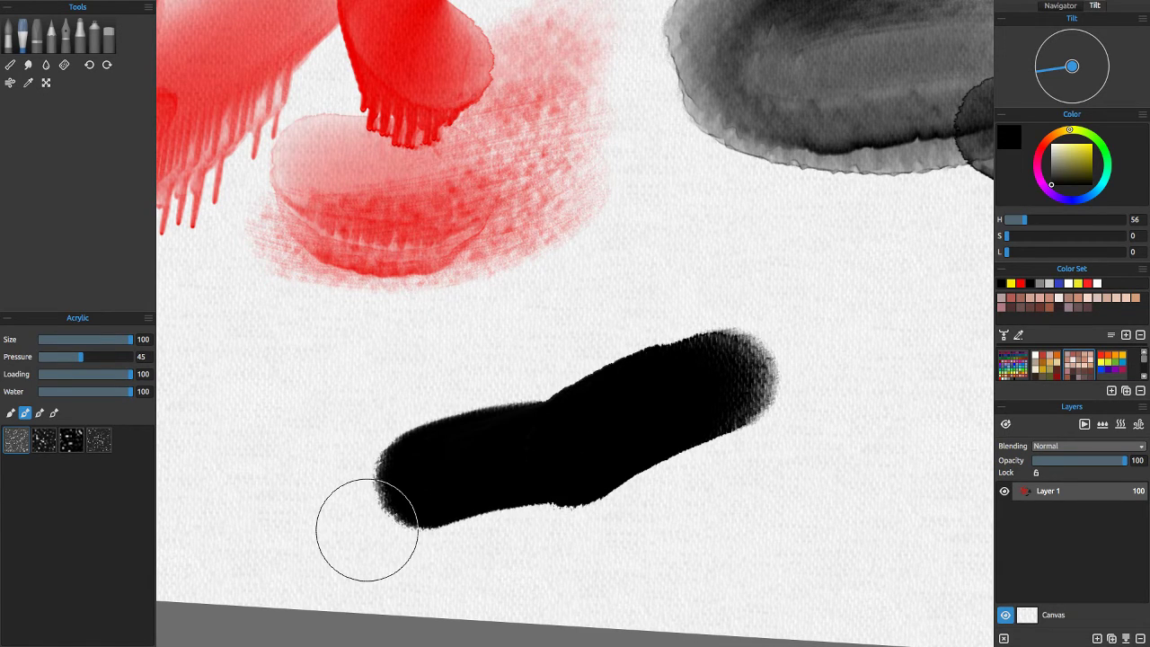
mouse_move(754, 412)
left_mouse_down()
mouse_move(865, 357)
mouse_move(852, 311)
mouse_move(738, 297)
mouse_move(839, 254)
mouse_move(788, 404)
left_mouse_up()
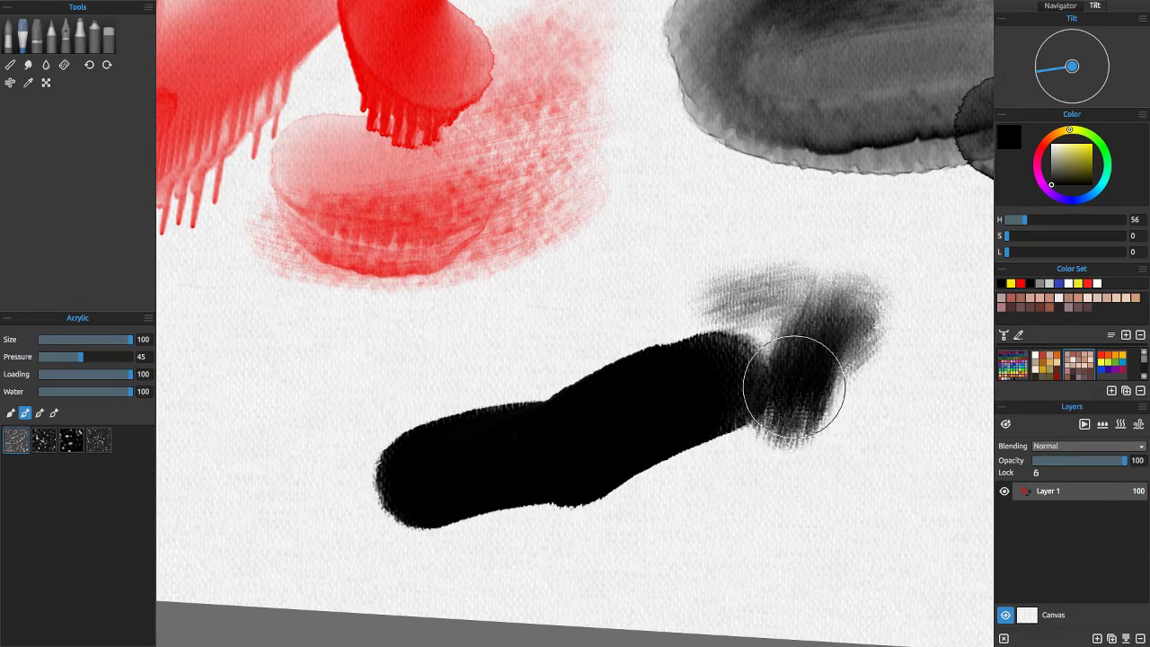
Examine the red strokes, drips and pencil patches across the whole canvas from different zooms and rotations
scroll(575, 324, "down", 3)
scroll(387, 233, "down", 4)
scroll(388, 234, "up", 8)
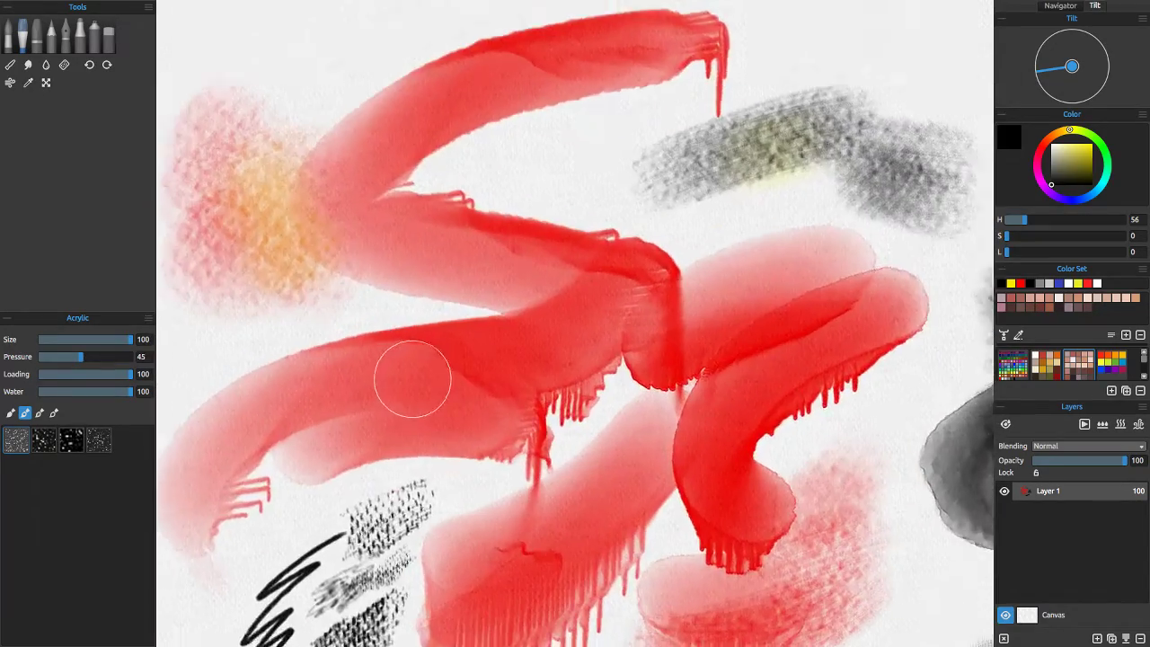
scroll(378, 338, "up", 2)
scroll(378, 338, "down", 5)
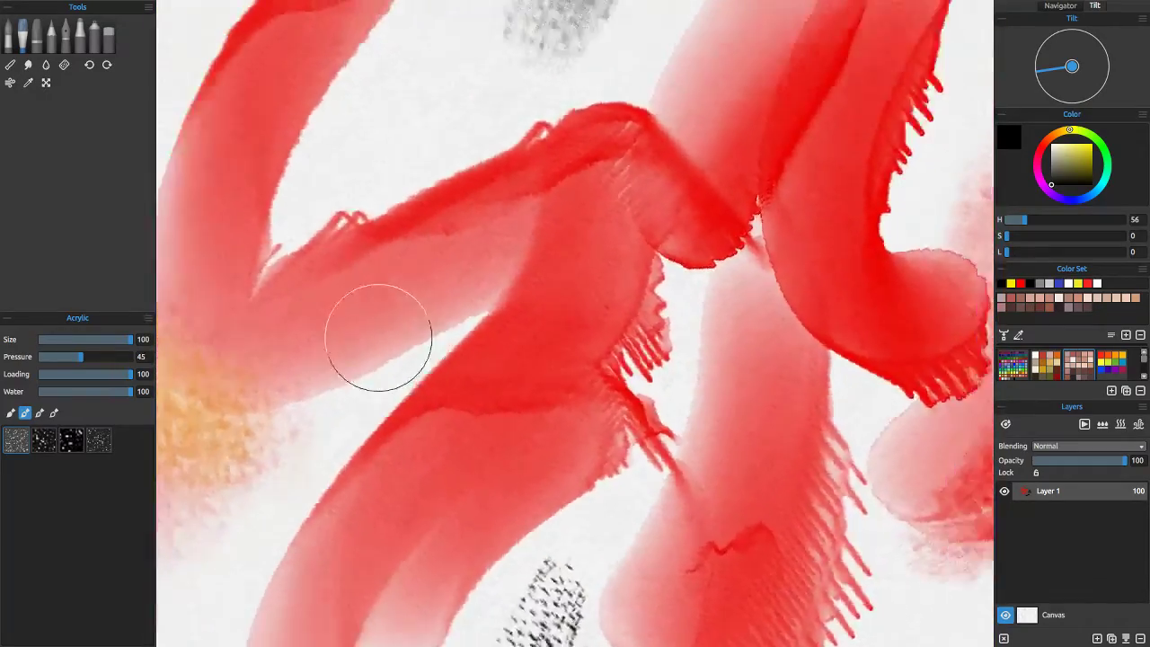
scroll(267, 364, "down", 5)
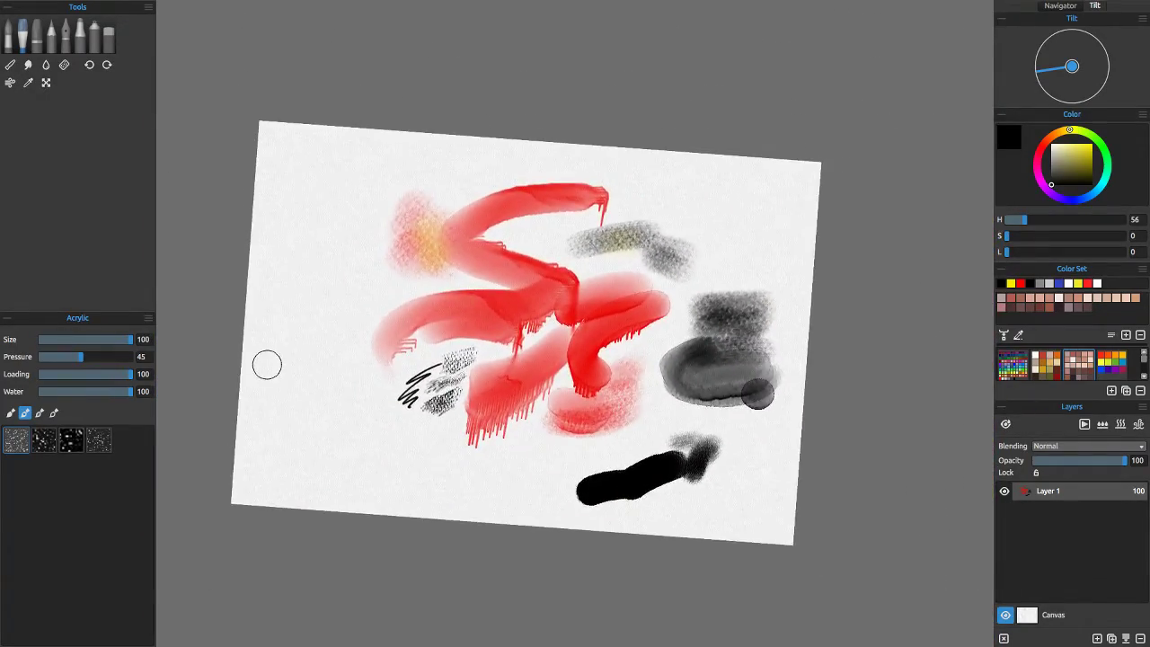
scroll(396, 398, "up", 5)
scroll(397, 398, "up", 3)
scroll(780, 359, "up", 3)
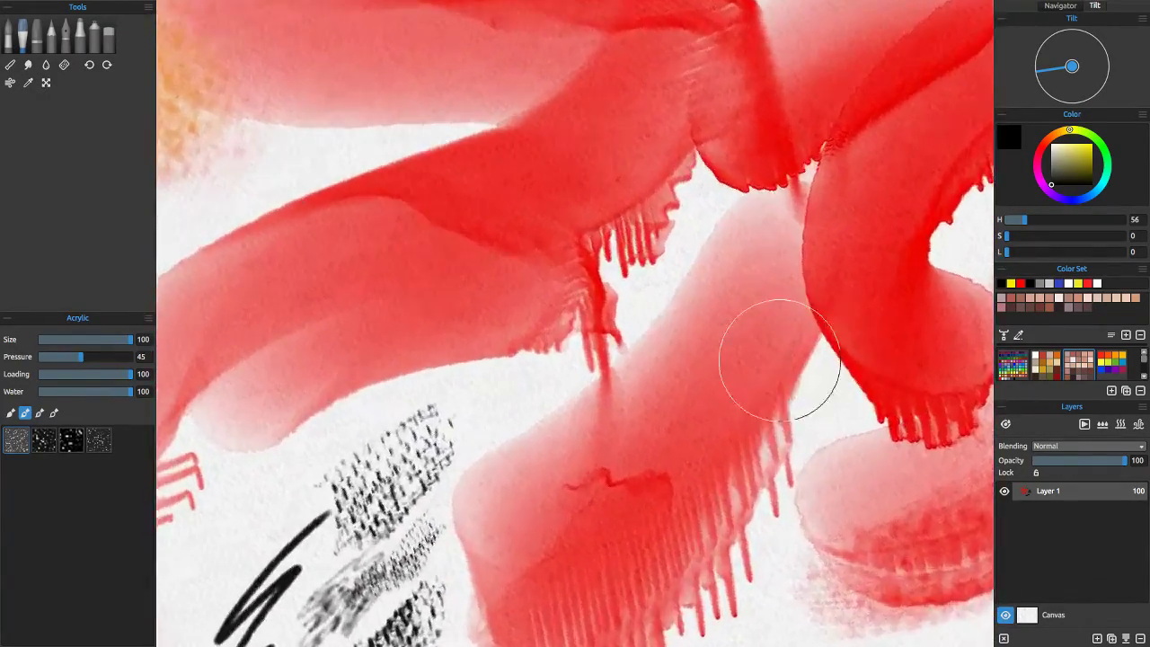
scroll(657, 411, "down", 3)
scroll(642, 406, "up", 8)
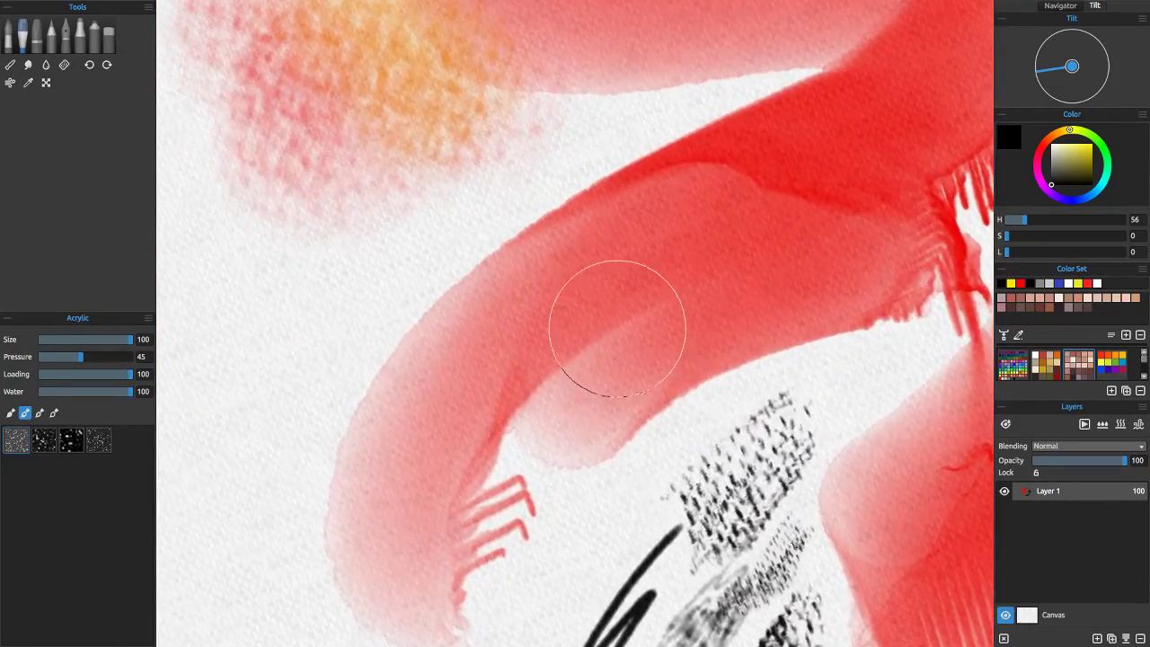
Paint a short thick black acrylic stroke and a lighter one on the bare paper below the red-yellow patch
scroll(617, 329, "down", 1)
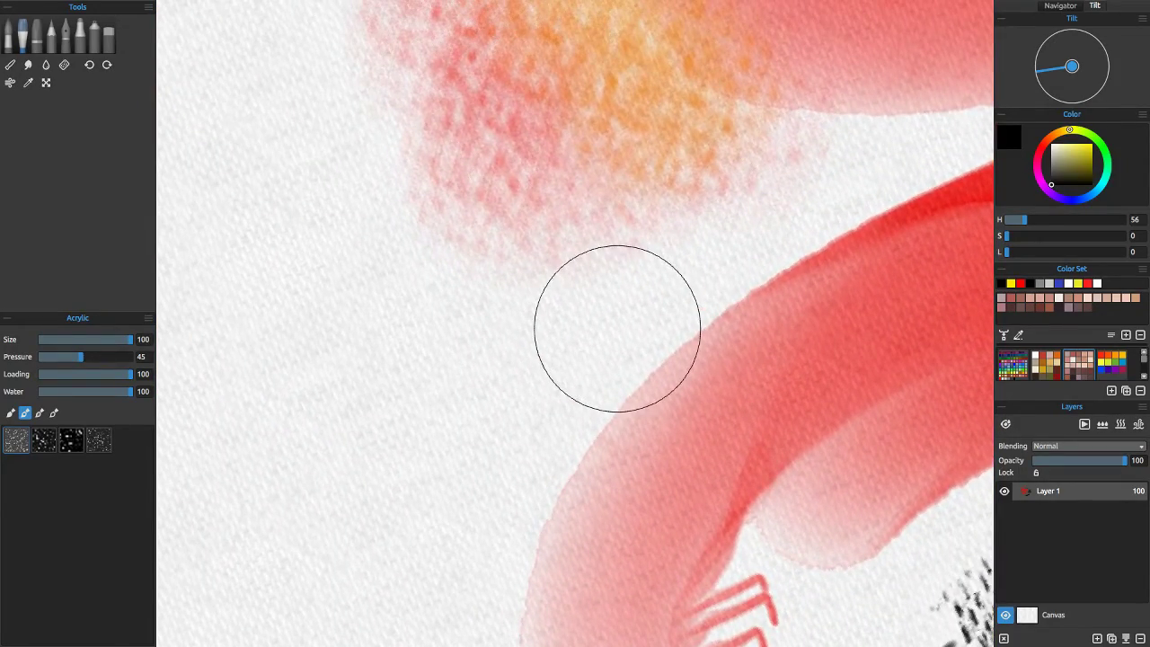
mouse_move(499, 355)
left_mouse_down()
mouse_move(441, 378)
mouse_move(314, 545)
left_mouse_up()
left_click_drag(274, 378, 355, 191)
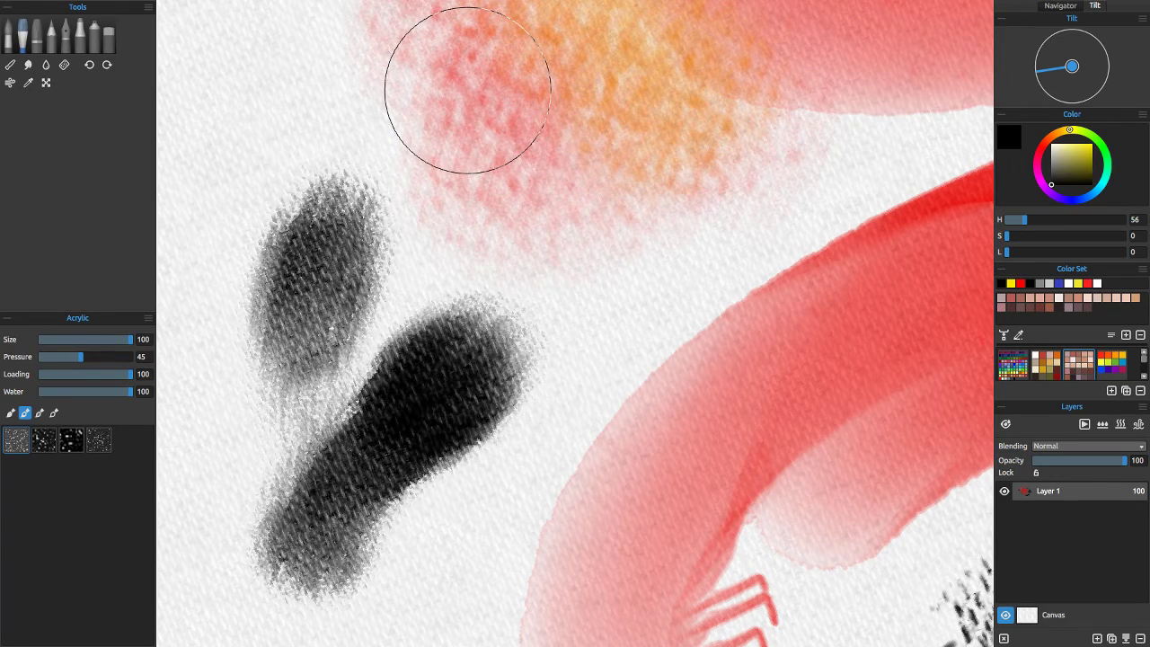
Set the Acrylic brush size to 60 and paint a short black oval between the thick black stroke and the red curve
scroll(218, 475, "up", 1)
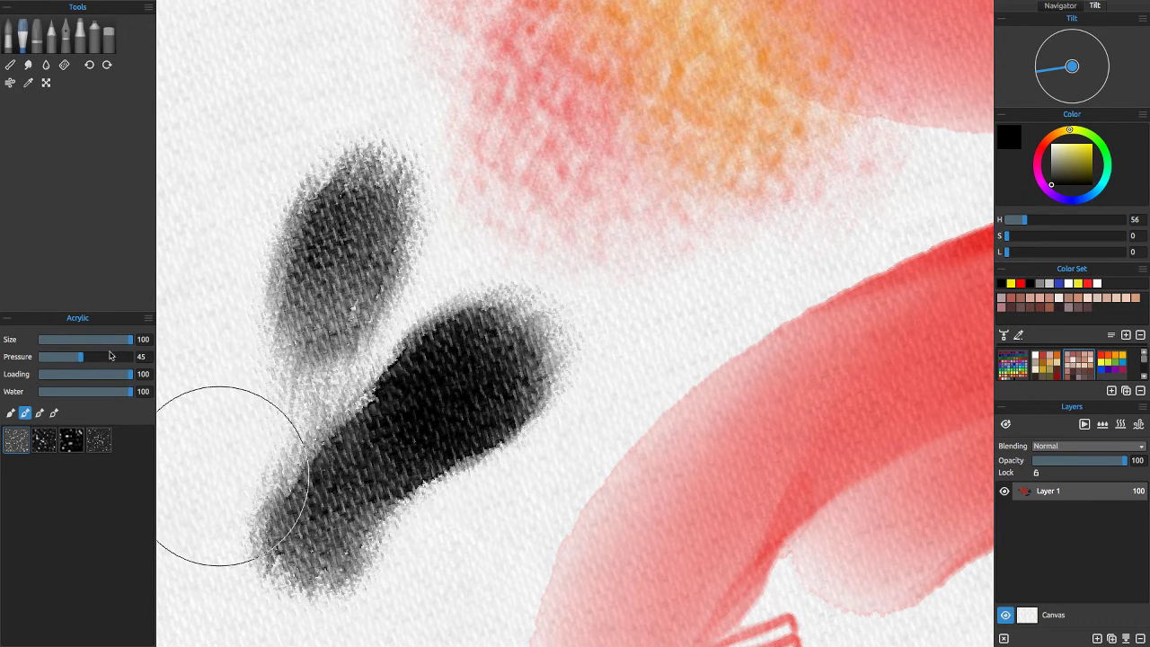
left_click_drag(127, 342, 94, 340)
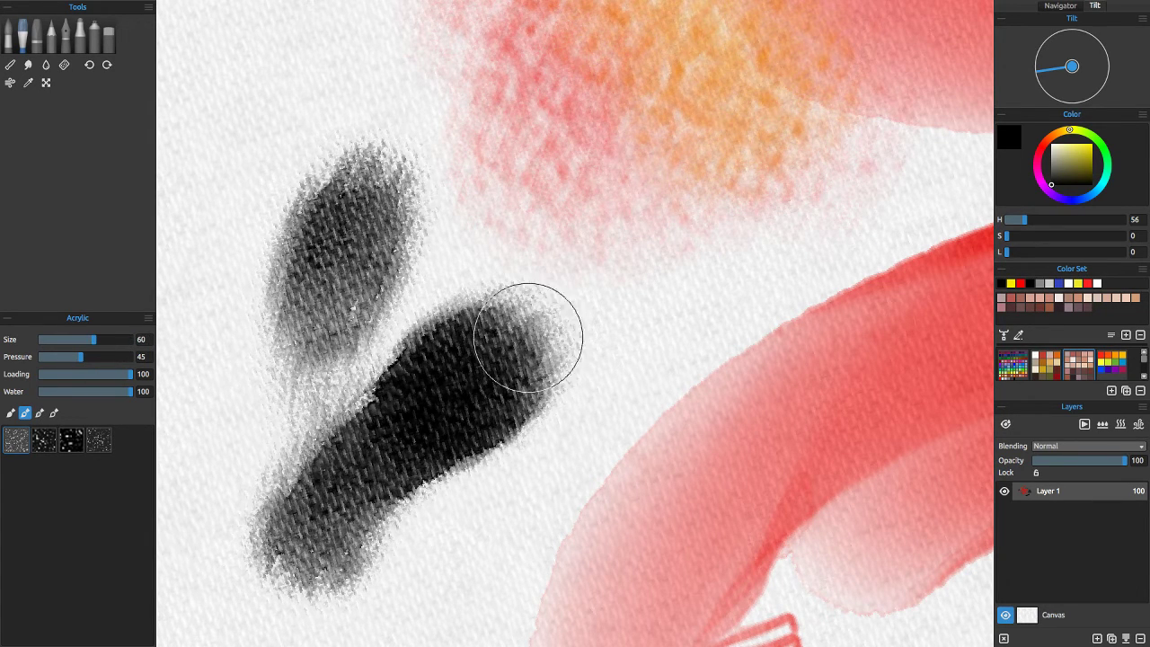
left_click_drag(640, 316, 607, 373)
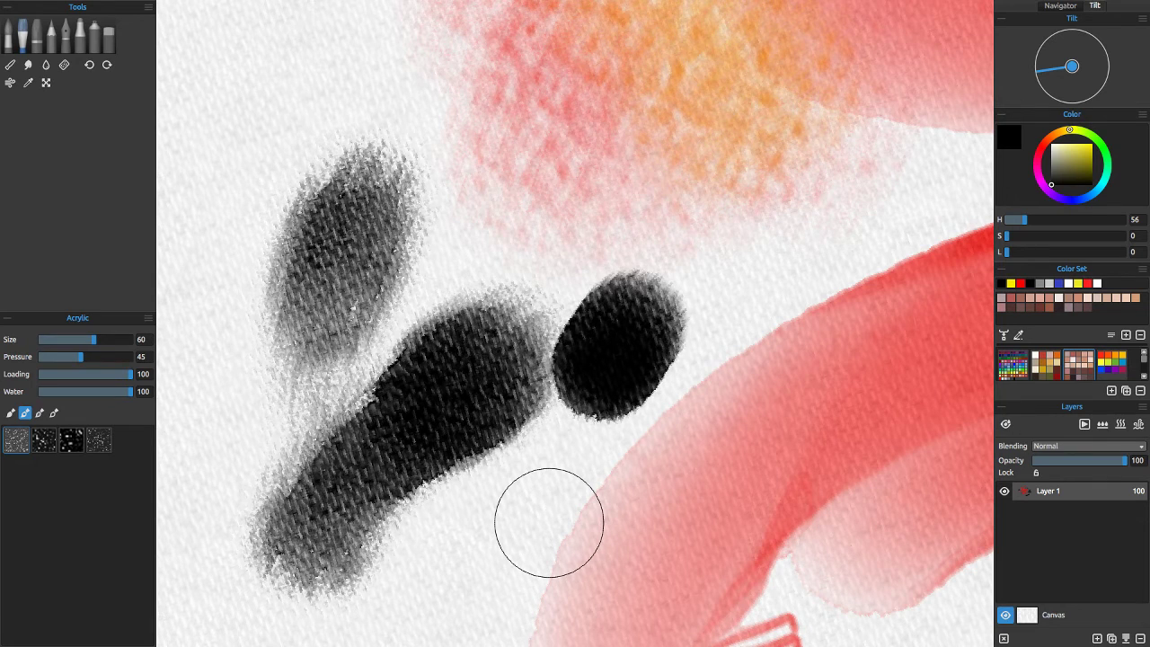
Dry the layer and wet it again, and set the paint color to bright green (H 105, S 233, L 251)
left_click(1120, 429)
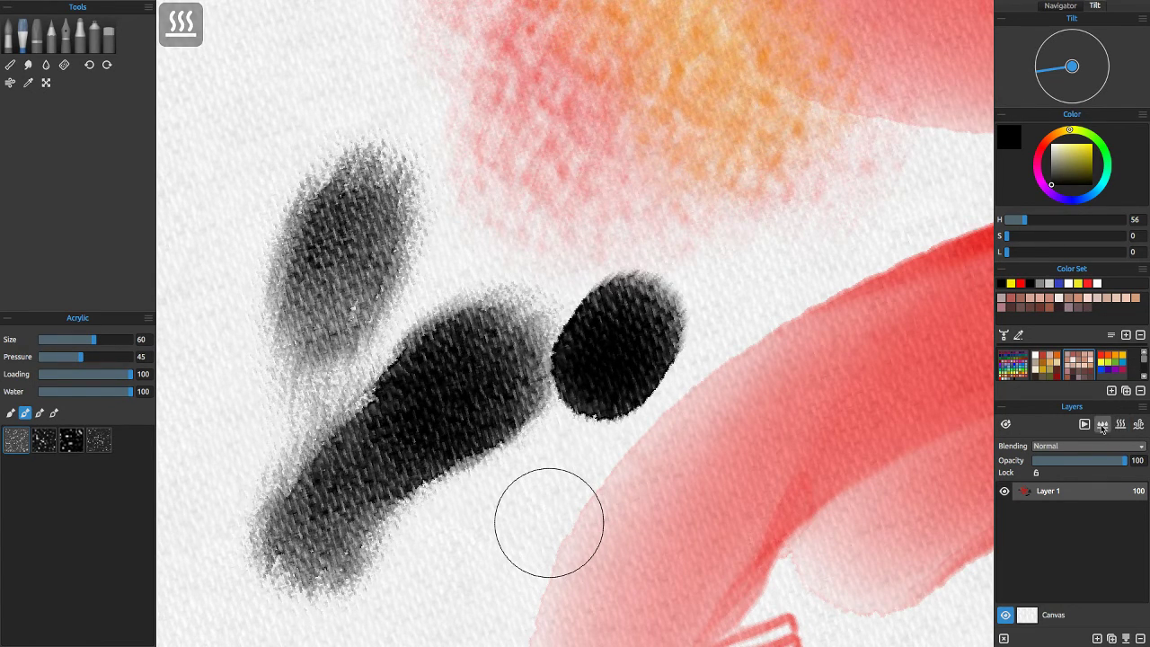
left_click(1103, 428)
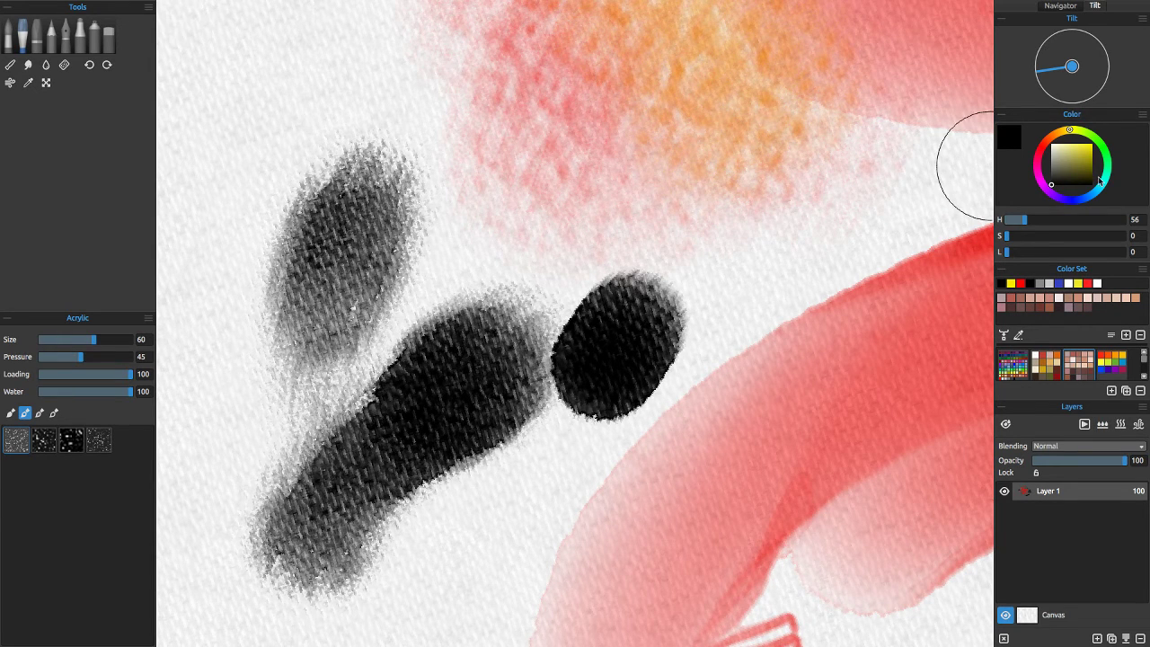
left_click_drag(1098, 151, 1097, 142)
left_click(1091, 145)
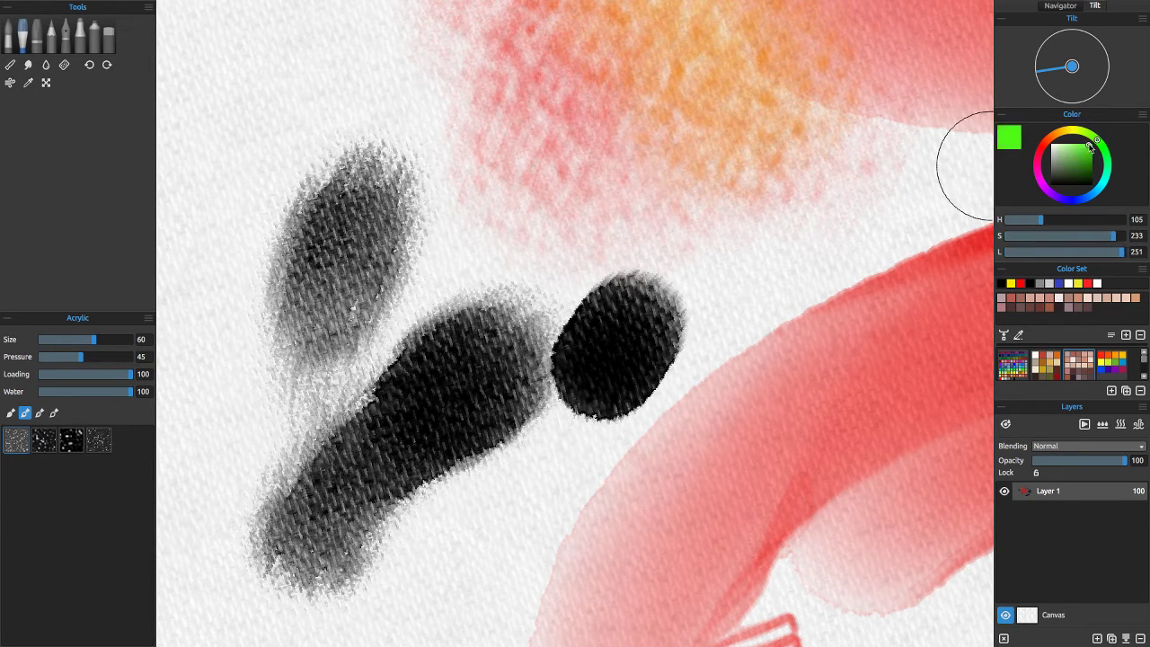
Paint a broad bright green acrylic stroke above the black strokes and spread its wet edges with the Blow tool
mouse_move(235, 120)
left_mouse_down()
mouse_move(539, 134)
mouse_move(634, 166)
left_mouse_up()
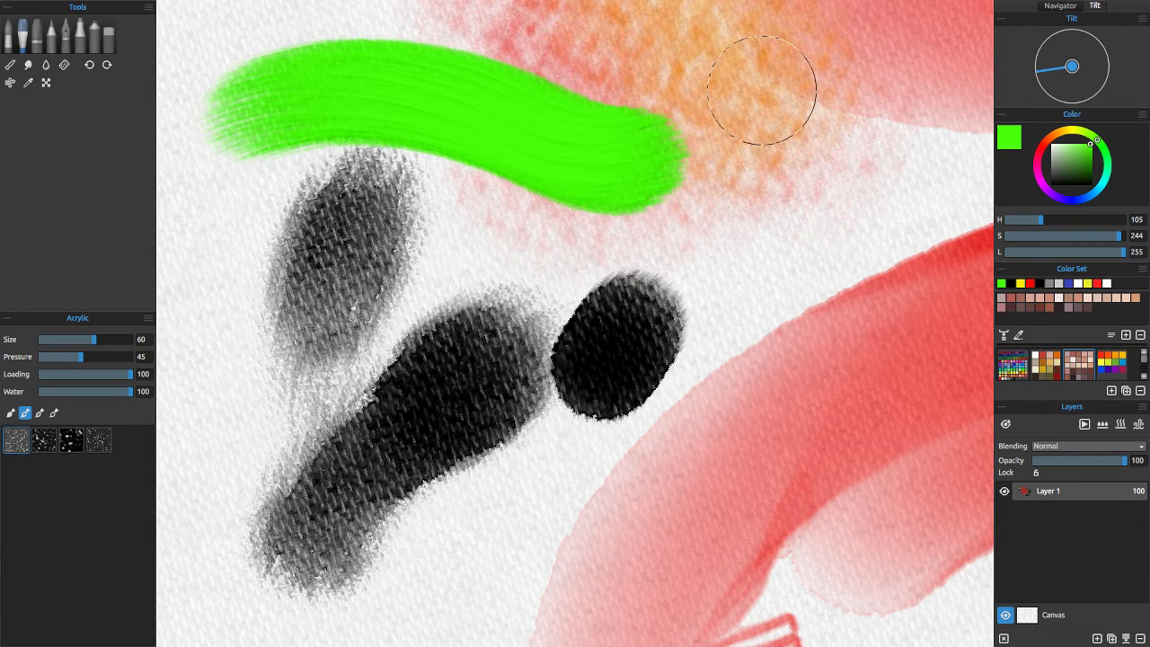
left_click(10, 82)
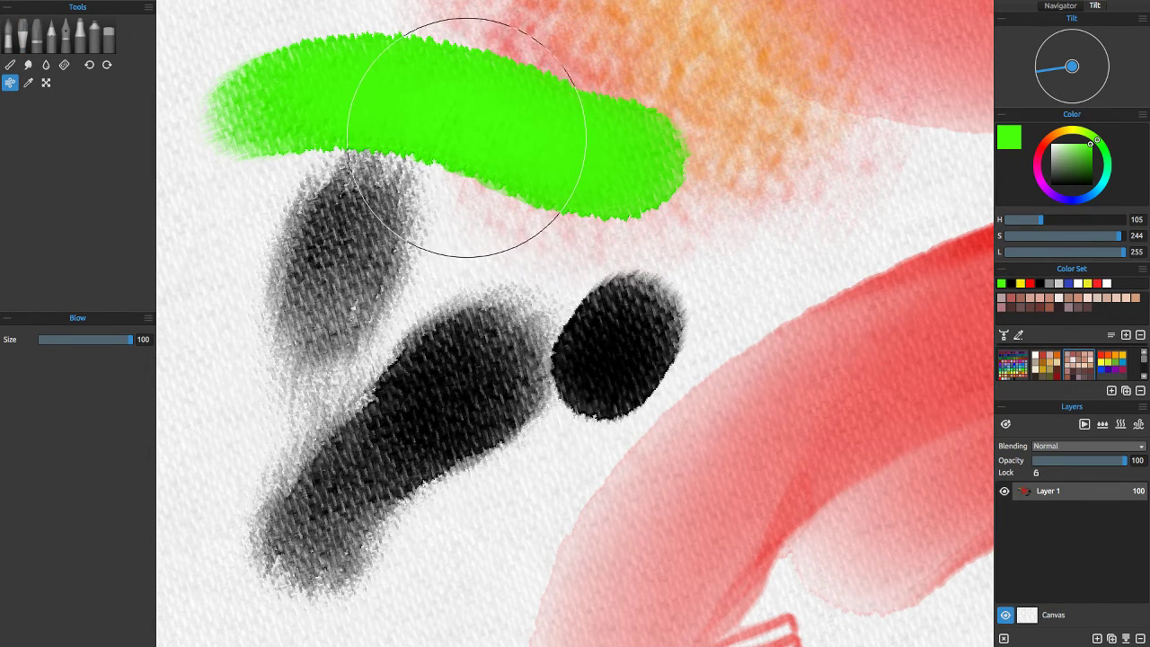
scroll(565, 270, "up", 5)
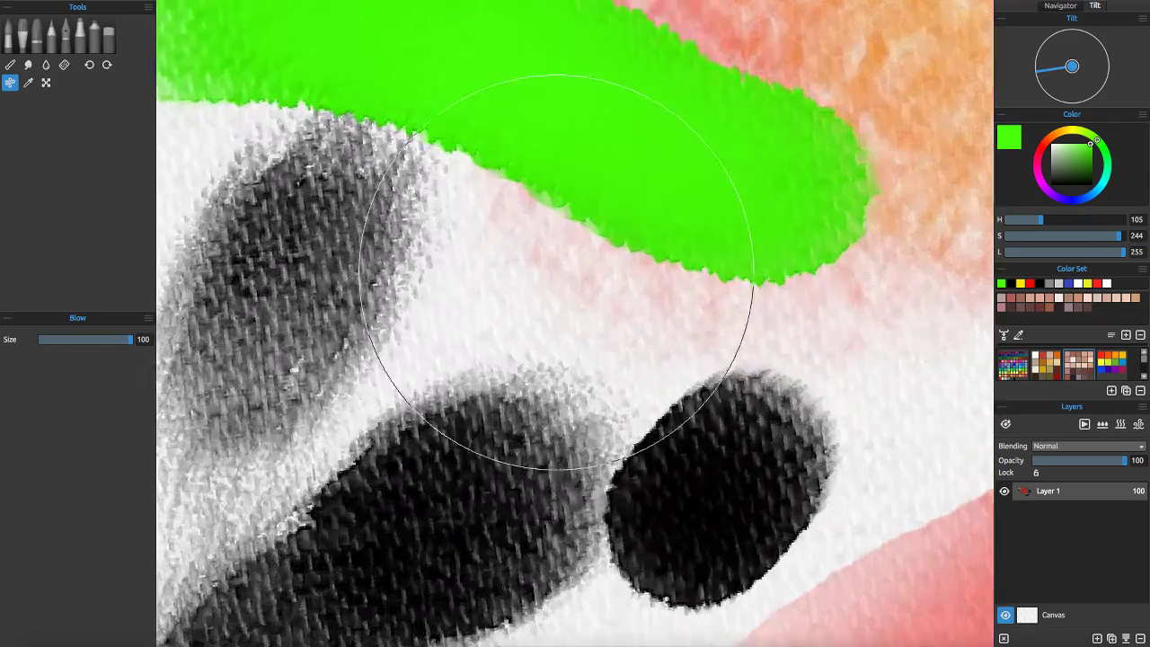
scroll(881, 277, "down", 2)
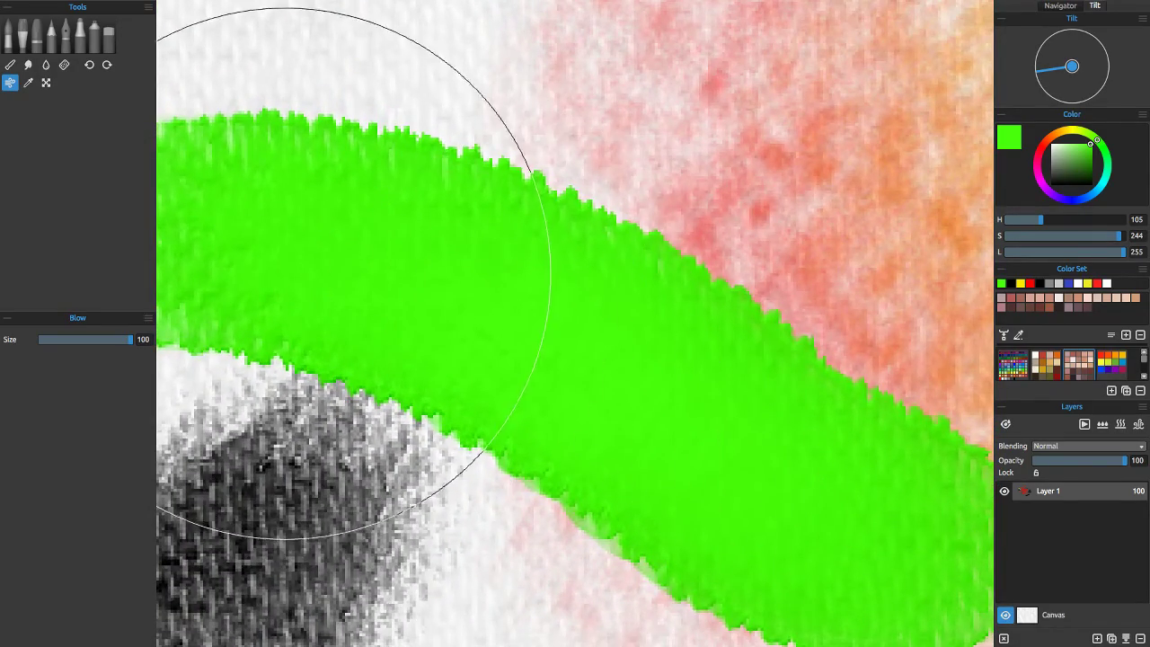
Build up a thick green patch with several overlapping acrylic strokes across the middle of the green stroke
left_click(23, 39)
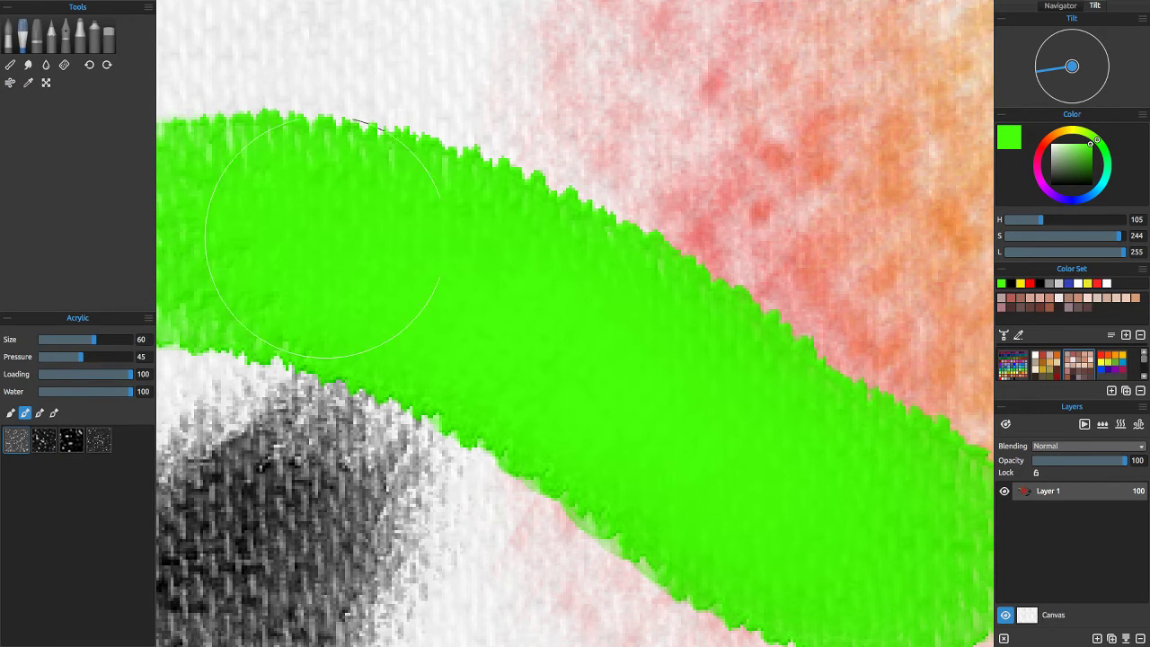
mouse_move(341, 141)
left_mouse_down()
mouse_move(548, 141)
mouse_move(796, 243)
left_mouse_up()
mouse_move(557, 209)
left_mouse_down()
mouse_move(495, 403)
mouse_move(507, 438)
mouse_move(387, 490)
mouse_move(333, 464)
mouse_move(576, 499)
left_mouse_up()
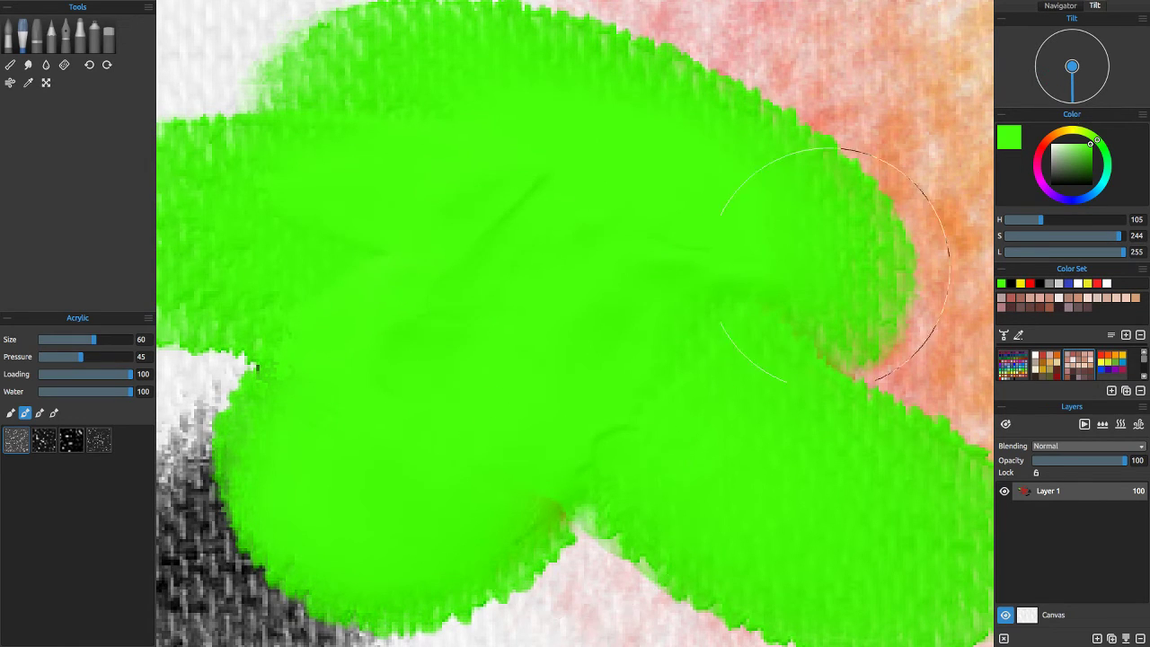
mouse_move(826, 275)
left_mouse_down()
mouse_move(692, 352)
mouse_move(562, 378)
mouse_move(471, 385)
mouse_move(453, 264)
mouse_move(266, 371)
left_mouse_up()
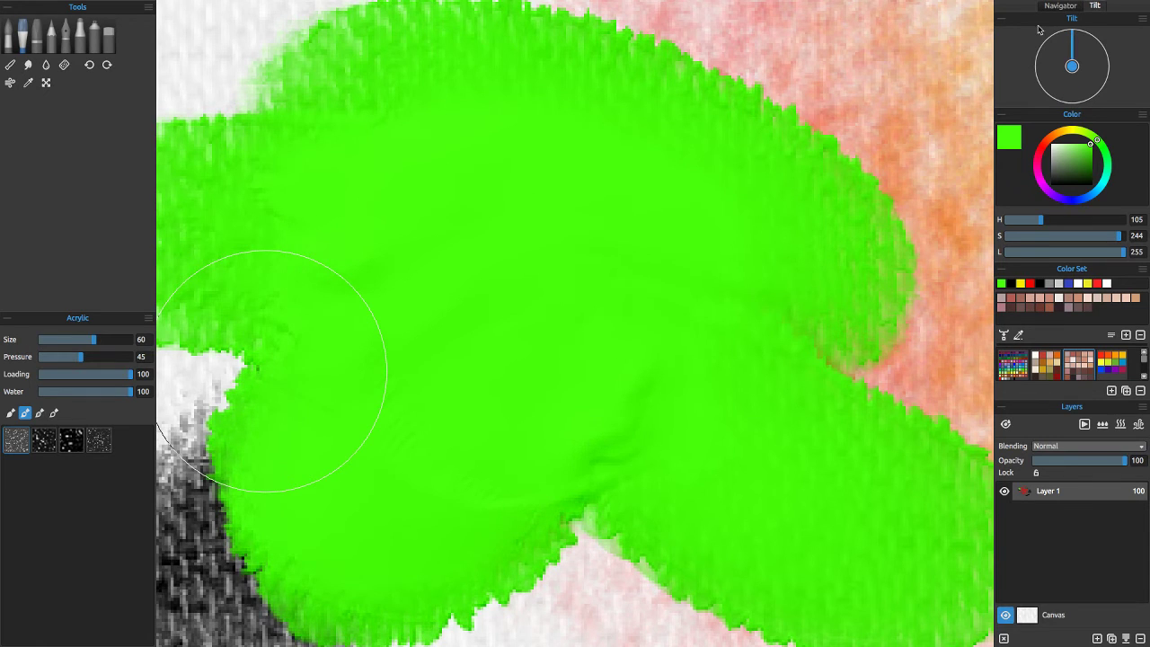
mouse_move(272, 370)
left_mouse_down()
mouse_move(733, 327)
mouse_move(482, 414)
mouse_move(505, 519)
mouse_move(581, 558)
mouse_move(624, 528)
left_mouse_up()
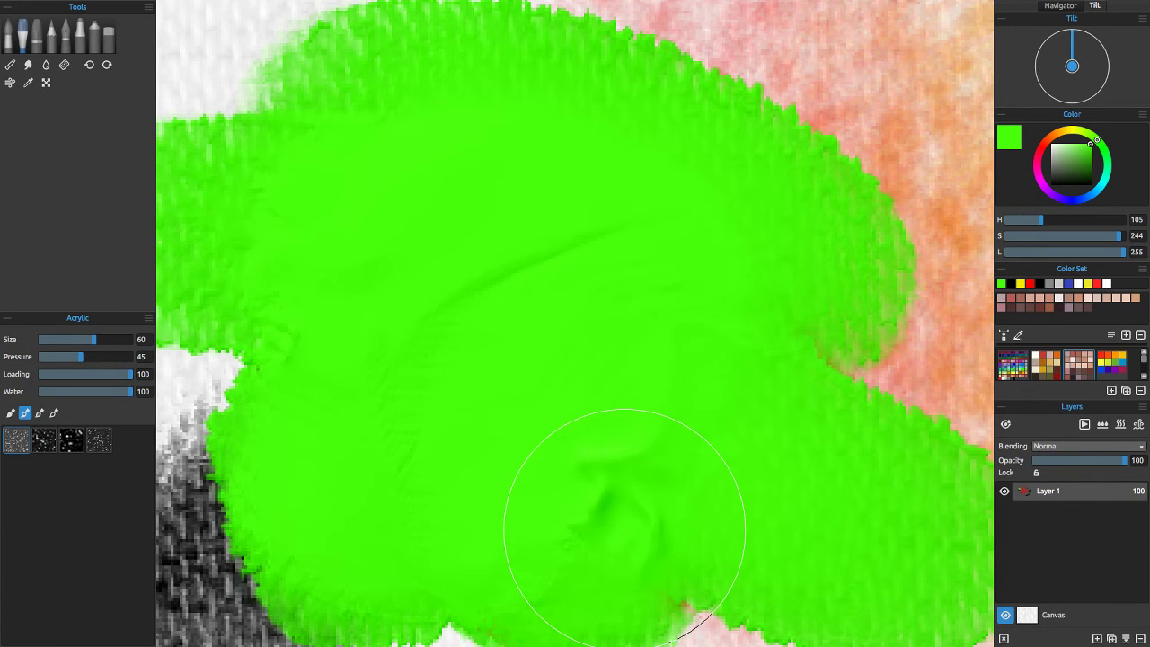
scroll(625, 528, "down", 2)
scroll(845, 475, "up", 2)
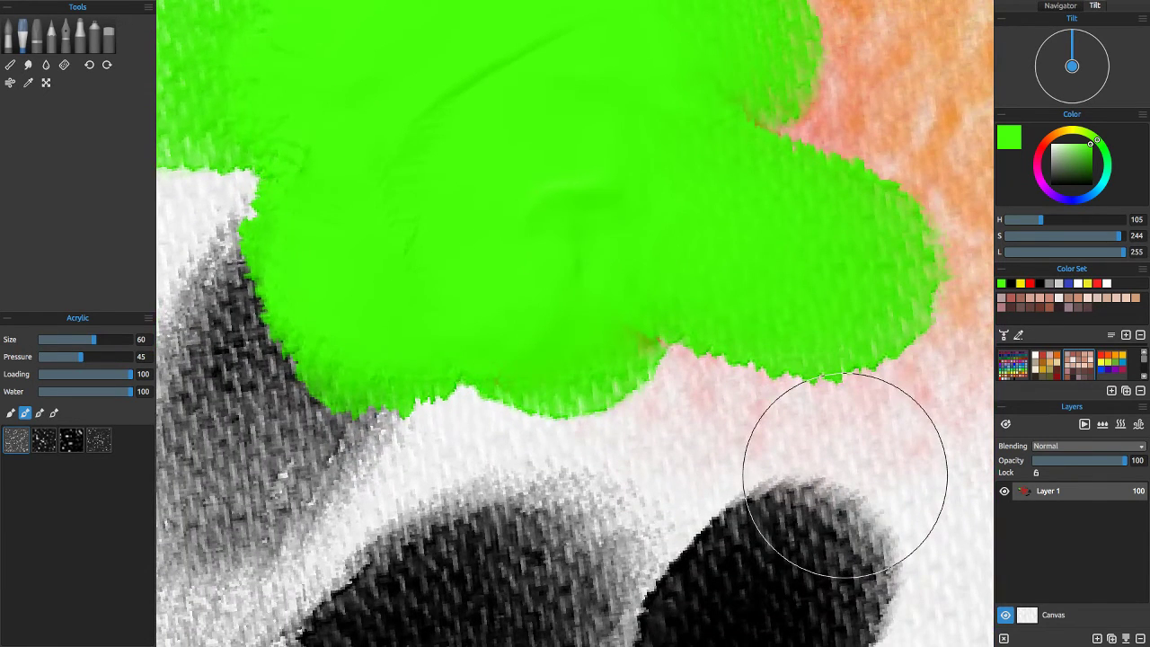
left_click(46, 83)
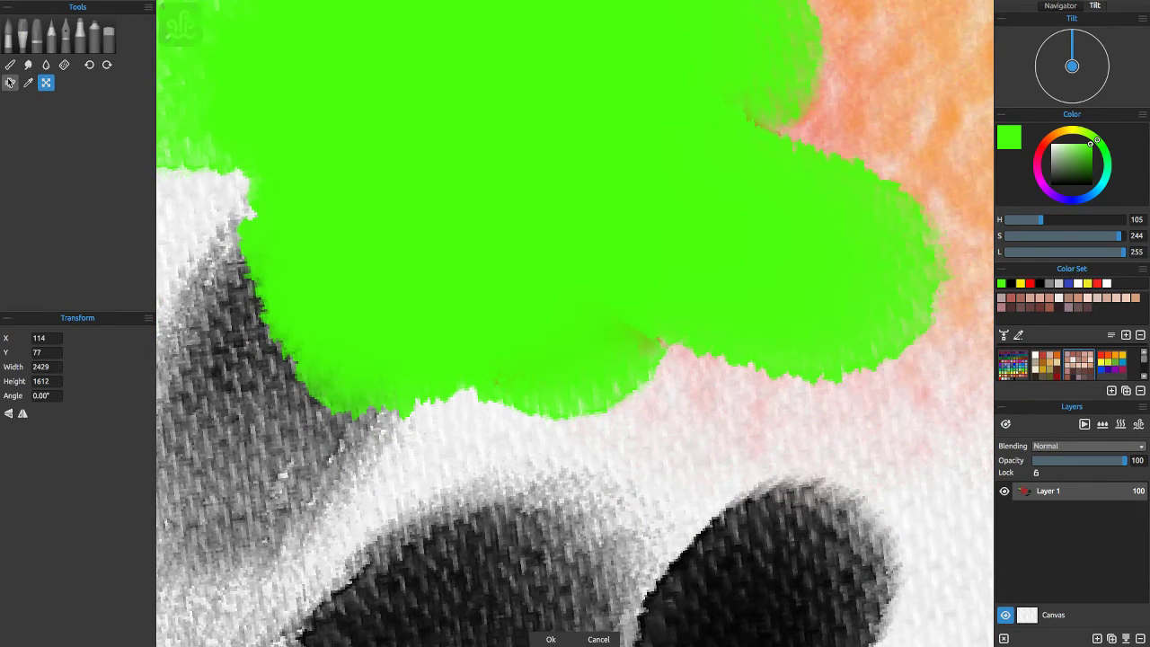
left_click(10, 83)
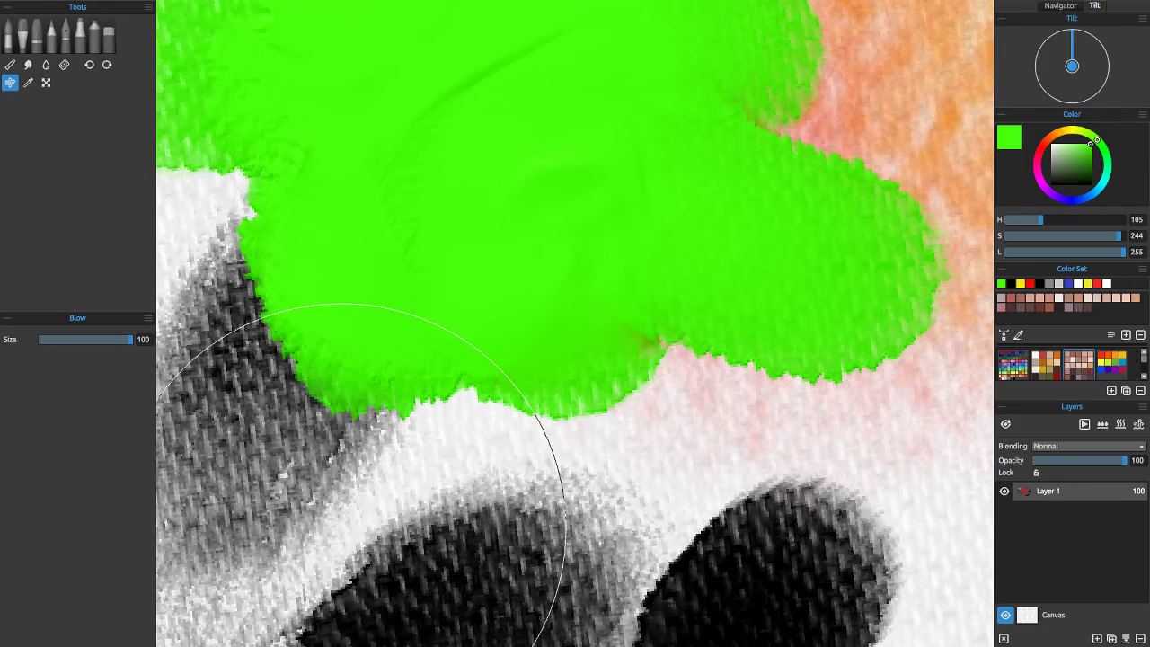
scroll(288, 457, "down", 3)
scroll(288, 456, "down", 1)
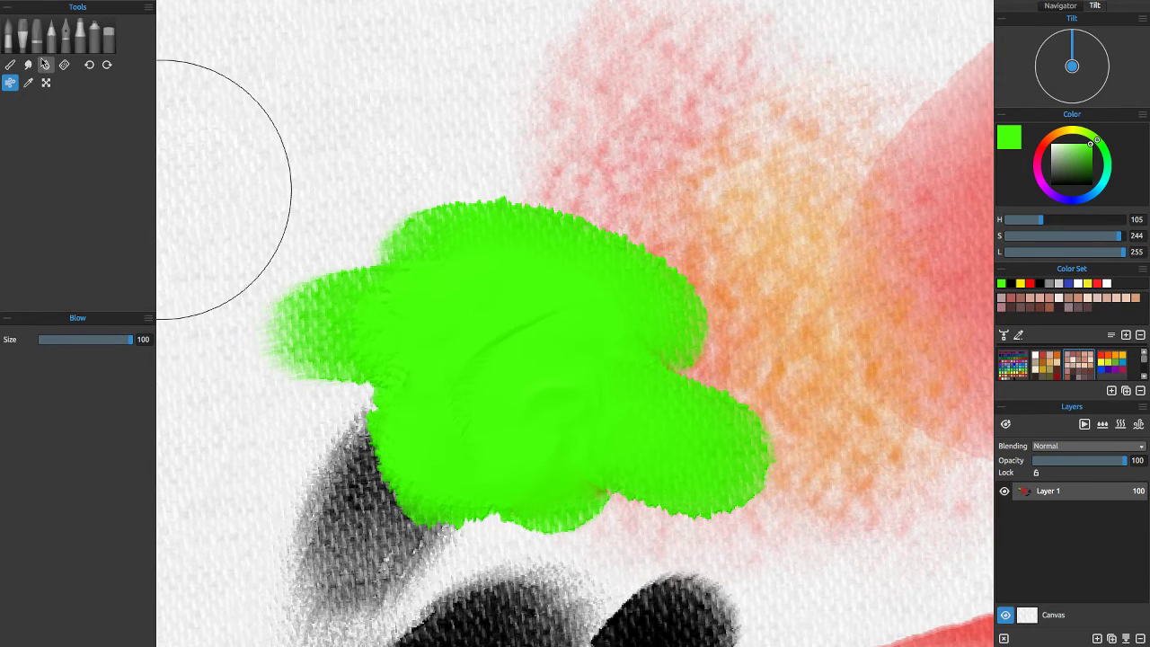
Paint a curved green acrylic stroke down the left end of the green patch and blow its wet edges outward
left_click(27, 40)
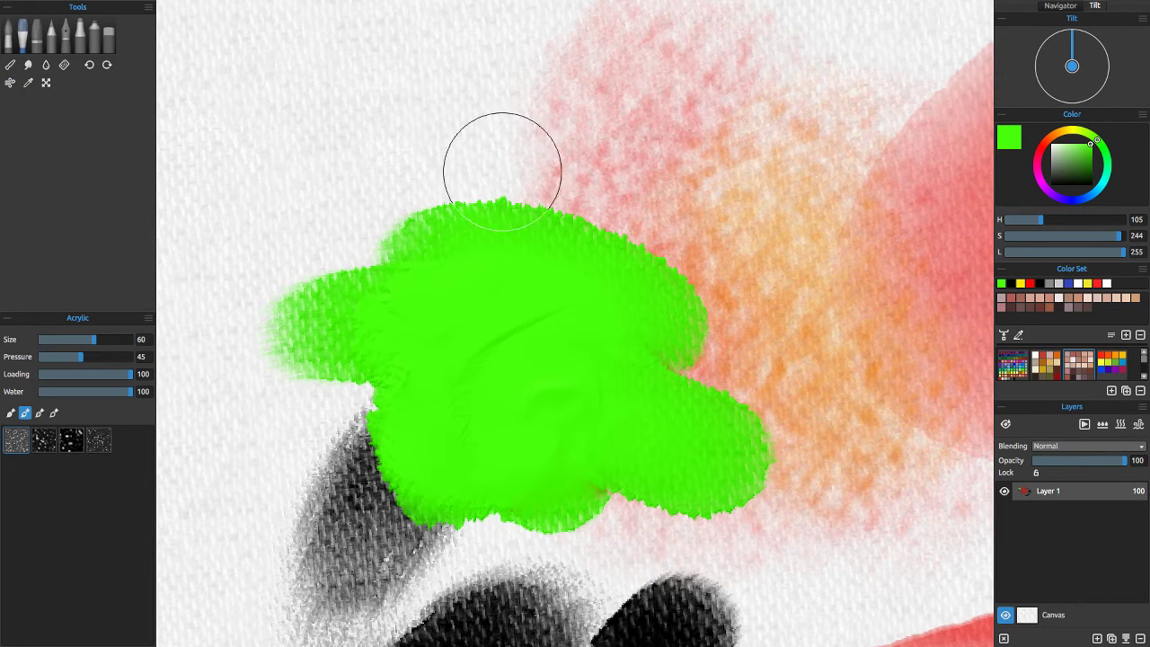
mouse_move(300, 86)
left_mouse_down()
mouse_move(243, 293)
mouse_move(270, 423)
left_mouse_up()
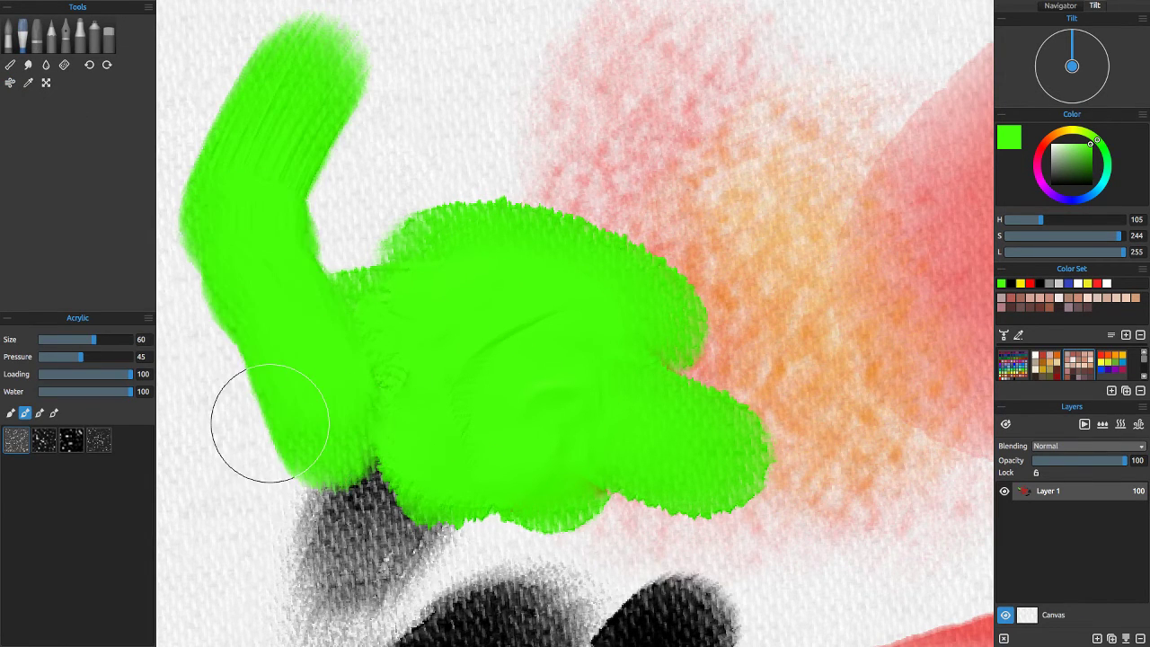
left_click(10, 82)
mouse_move(392, 314)
left_mouse_down()
mouse_move(324, 354)
mouse_move(299, 440)
mouse_move(239, 273)
mouse_move(324, 523)
mouse_move(314, 425)
mouse_move(284, 344)
mouse_move(241, 417)
mouse_move(207, 441)
mouse_move(283, 340)
mouse_move(234, 178)
mouse_move(269, 112)
mouse_move(315, 97)
mouse_move(309, 251)
mouse_move(324, 78)
mouse_move(234, 136)
mouse_move(220, 322)
mouse_move(280, 497)
mouse_move(360, 508)
mouse_move(297, 369)
mouse_move(325, 105)
mouse_move(312, 86)
mouse_move(227, 326)
mouse_move(350, 462)
left_mouse_up()
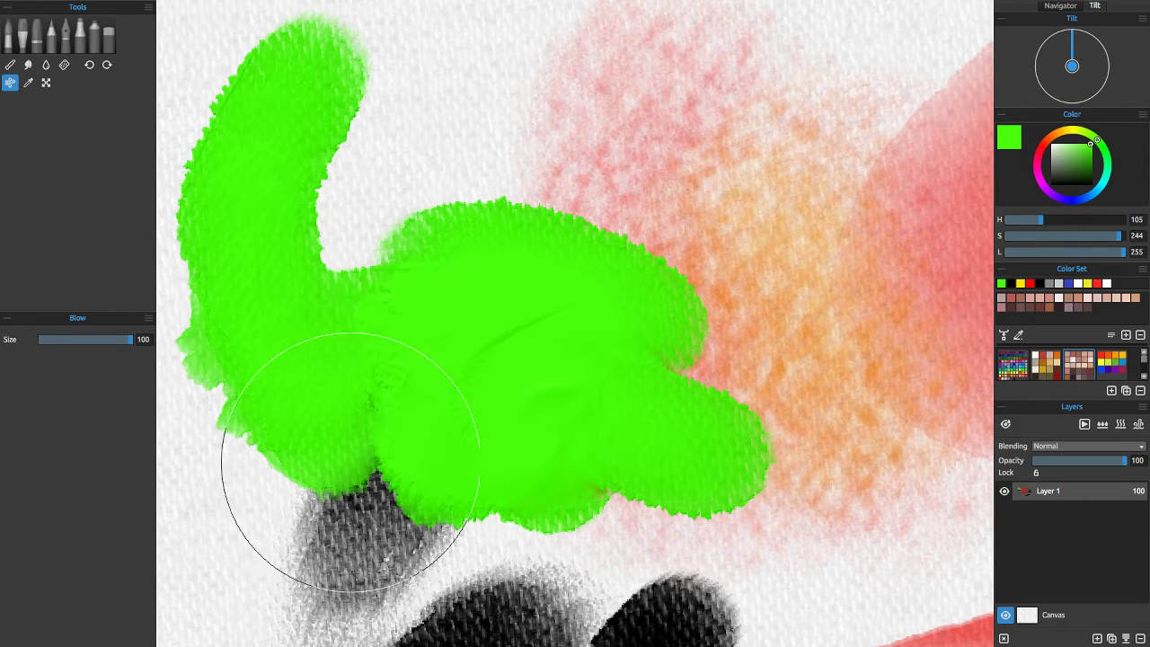
Examine the texture and blown edges of the green acrylic patch at different zoom levels
scroll(866, 442, "down", 3)
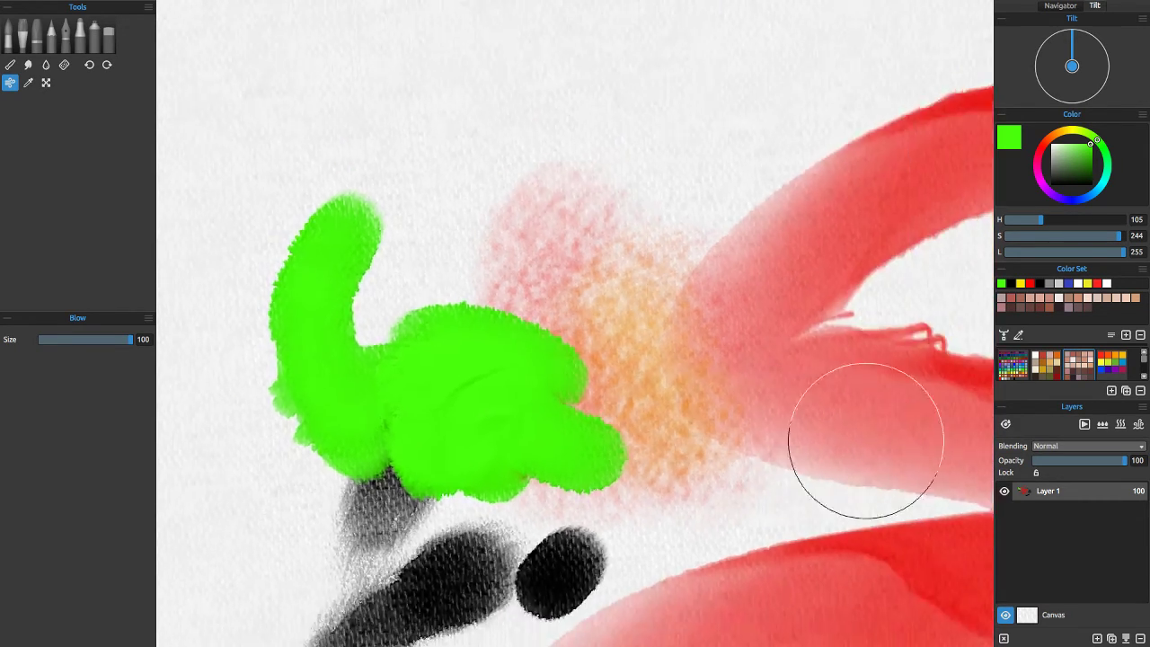
scroll(866, 442, "down", 1)
scroll(557, 487, "up", 5)
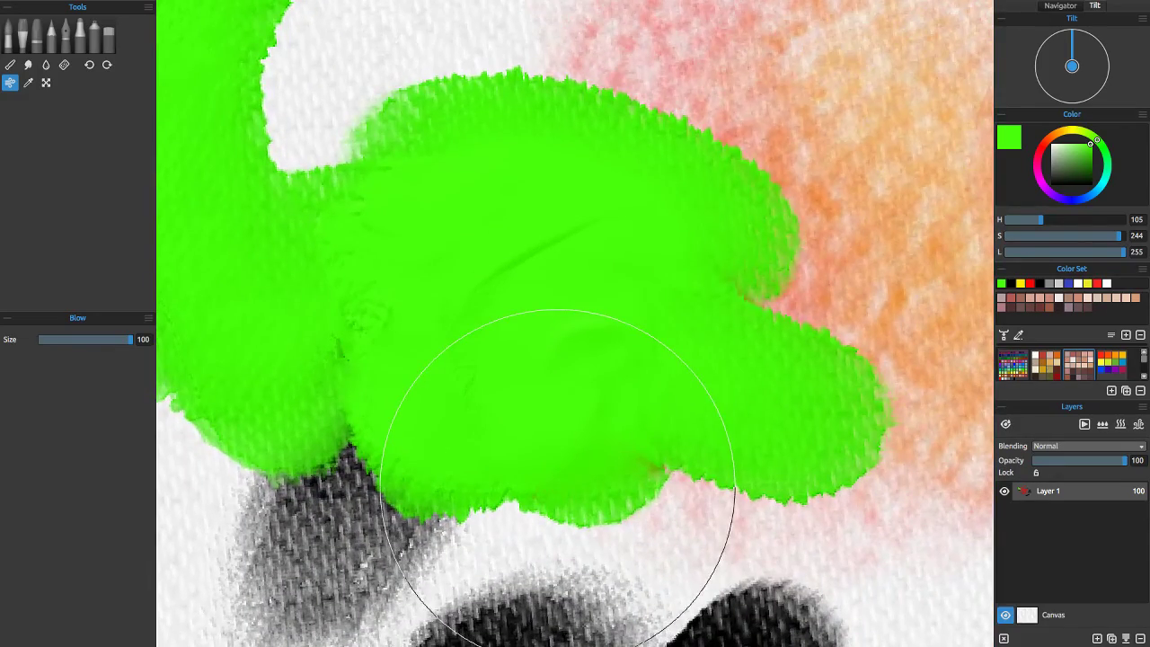
scroll(713, 277, "down", 5)
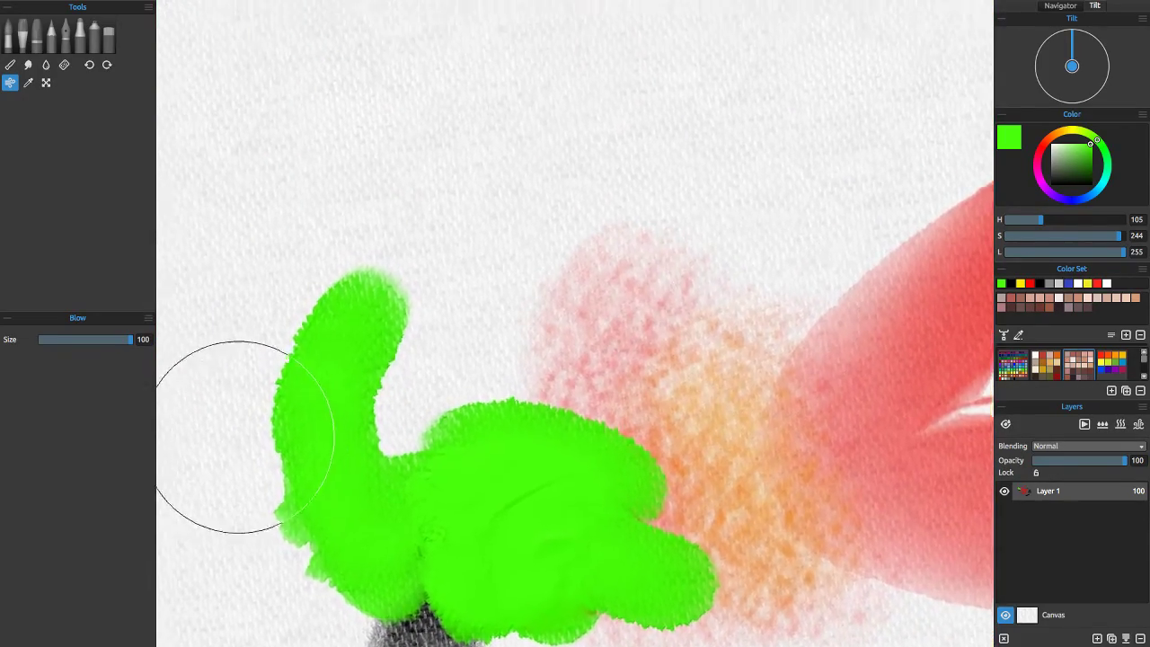
scroll(238, 435, "down", 3)
scroll(238, 437, "up", 2)
scroll(238, 436, "up", 5)
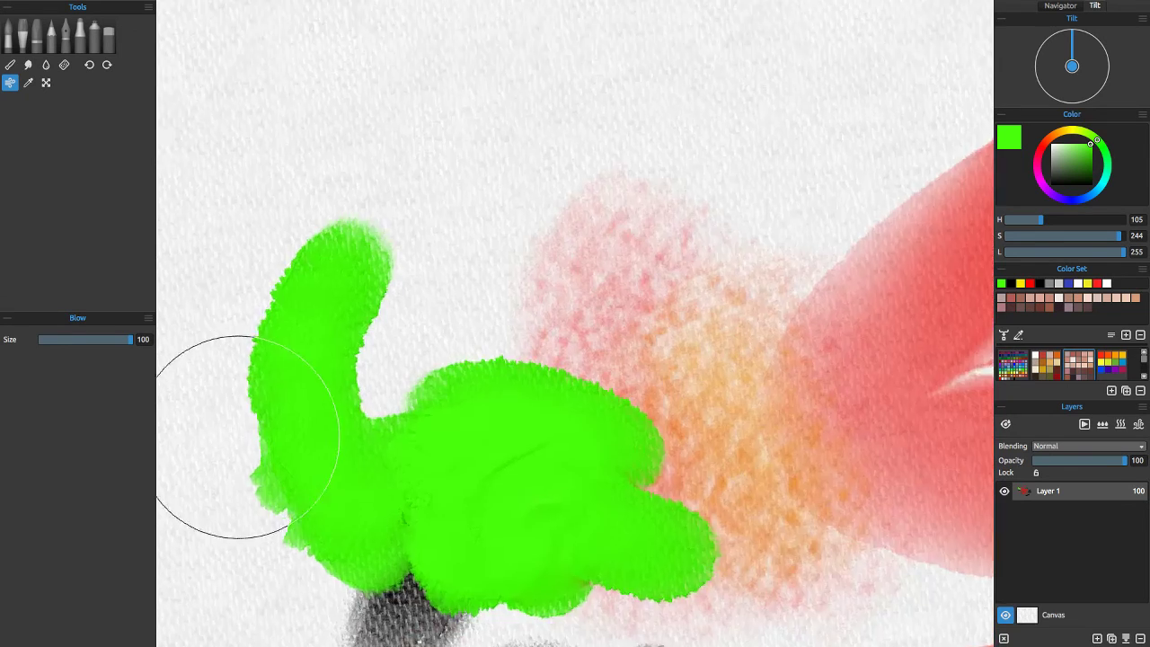
Set the color to black (S 0, L 0) and hatch pencil strokes over the middle of the thick green paint
left_click(49, 41)
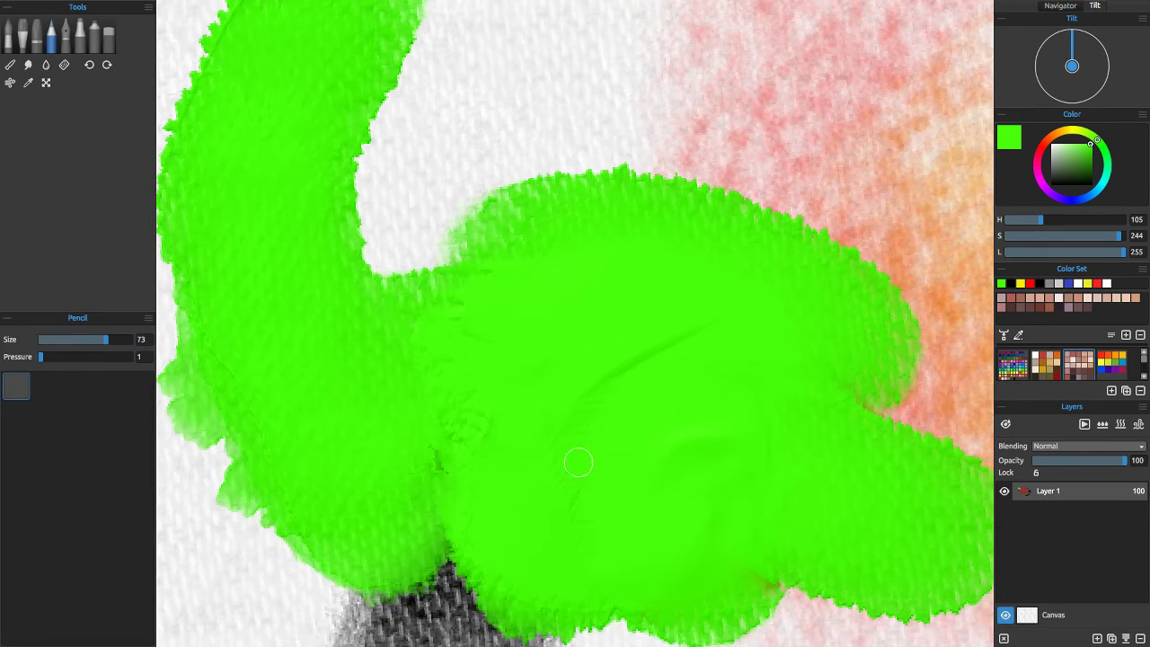
left_click_drag(1086, 151, 1049, 187)
mouse_move(579, 301)
left_mouse_down()
mouse_move(544, 410)
mouse_move(584, 486)
left_mouse_up()
left_click_drag(589, 350, 586, 483)
left_click_drag(599, 433, 620, 481)
mouse_move(694, 439)
left_mouse_down()
mouse_move(669, 458)
mouse_move(687, 472)
mouse_move(604, 520)
left_mouse_up()
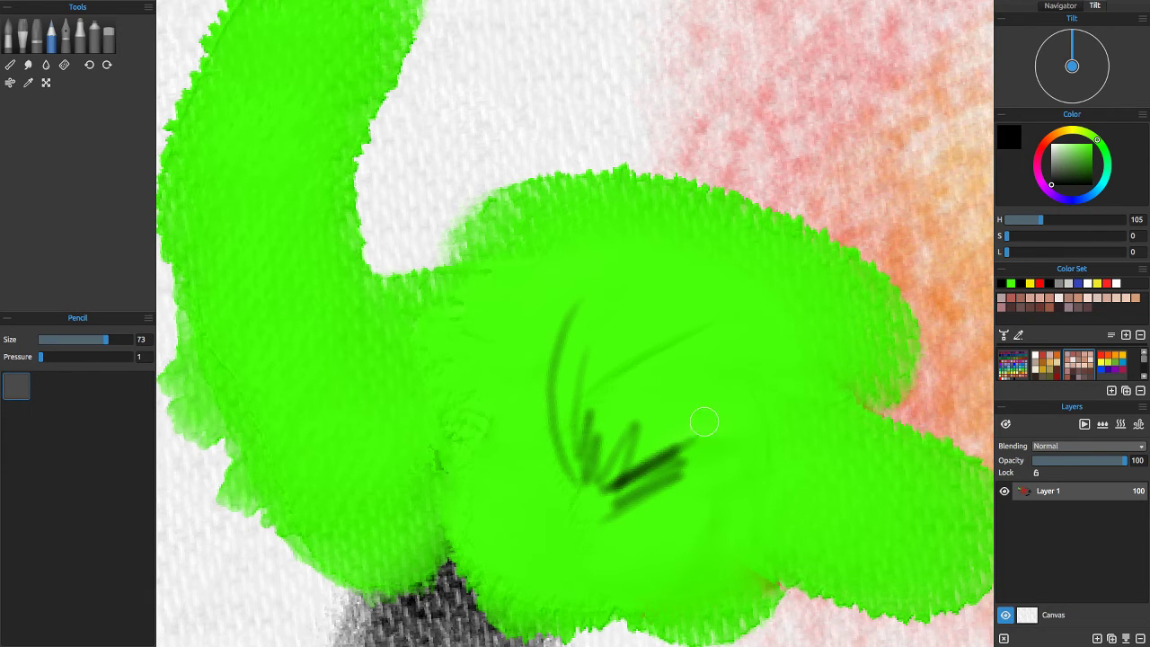
mouse_move(704, 422)
left_mouse_down()
mouse_move(575, 467)
mouse_move(595, 444)
mouse_move(543, 432)
mouse_move(593, 363)
mouse_move(535, 396)
mouse_move(526, 360)
mouse_move(608, 304)
left_mouse_up()
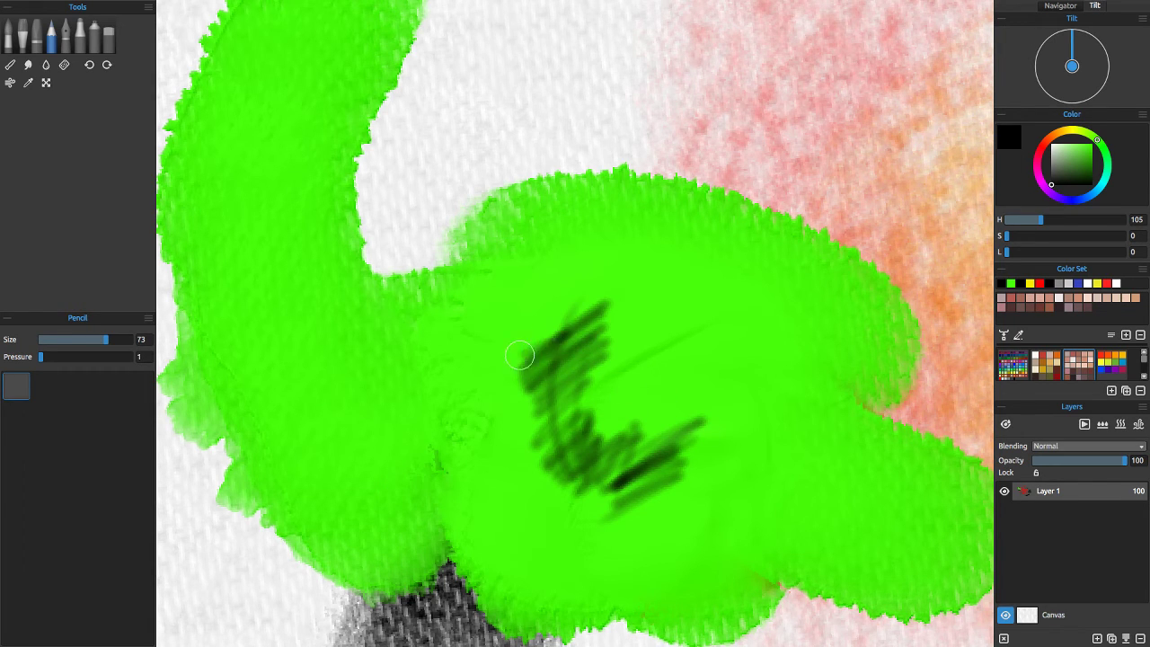
Extend the black pencil hatching over the green patch's upper edge, onto the bare paper and across the curved green stroke
mouse_move(506, 349)
left_mouse_down()
mouse_move(557, 297)
mouse_move(450, 324)
mouse_move(505, 277)
mouse_move(426, 291)
mouse_move(422, 270)
mouse_move(462, 240)
mouse_move(454, 229)
mouse_move(487, 175)
mouse_move(488, 158)
mouse_move(415, 174)
mouse_move(437, 149)
mouse_move(457, 167)
mouse_move(441, 201)
mouse_move(472, 200)
mouse_move(467, 224)
mouse_move(487, 232)
mouse_move(442, 317)
mouse_move(508, 307)
mouse_move(483, 344)
left_mouse_up()
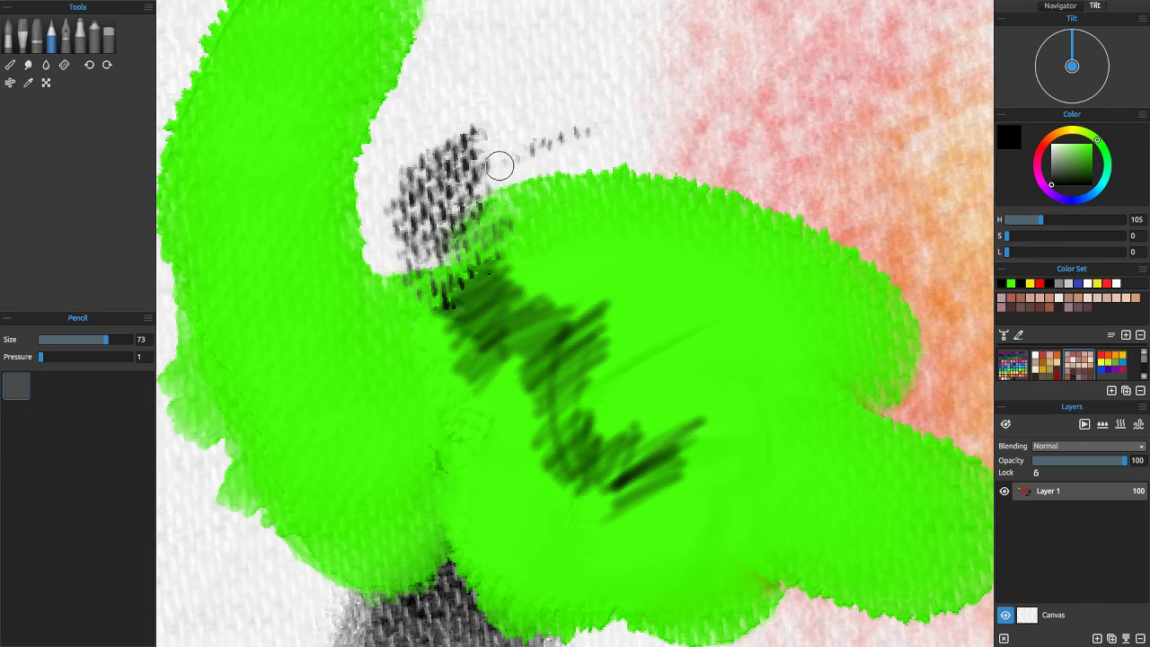
mouse_move(501, 165)
left_mouse_down()
mouse_move(569, 143)
mouse_move(603, 150)
mouse_move(533, 187)
mouse_move(600, 179)
mouse_move(532, 208)
mouse_move(604, 201)
mouse_move(519, 248)
mouse_move(597, 234)
mouse_move(526, 280)
mouse_move(547, 283)
mouse_move(591, 245)
left_mouse_up()
mouse_move(602, 251)
left_mouse_down()
mouse_move(626, 264)
mouse_move(597, 260)
mouse_move(565, 226)
mouse_move(490, 266)
mouse_move(546, 217)
mouse_move(472, 256)
mouse_move(546, 185)
left_mouse_up()
mouse_move(557, 258)
left_mouse_down()
mouse_move(460, 325)
mouse_move(406, 312)
mouse_move(454, 303)
mouse_move(370, 295)
mouse_move(412, 310)
mouse_move(340, 270)
mouse_move(378, 343)
mouse_move(366, 342)
mouse_move(368, 365)
mouse_move(392, 362)
mouse_move(328, 330)
mouse_move(317, 246)
mouse_move(342, 356)
mouse_move(332, 141)
mouse_move(365, 133)
left_mouse_up()
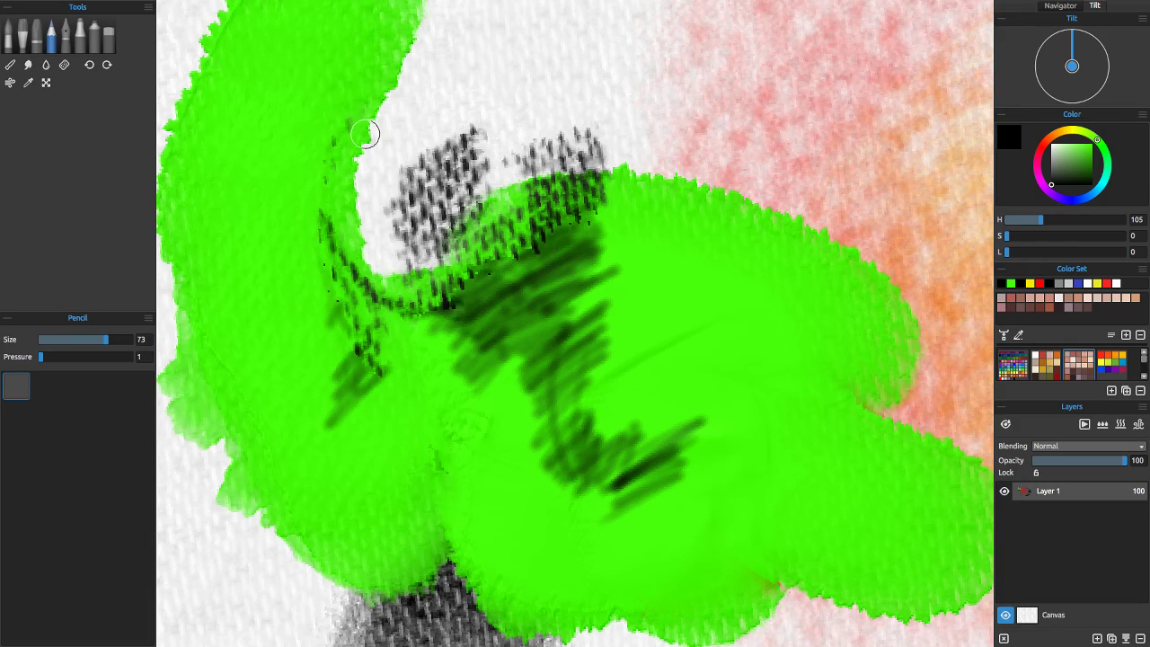
Examine the acrylic, watercolor and pencil strokes across the whole canvas from different zooms and rotations
scroll(365, 133, "down", 6)
scroll(307, 460, "up", 2)
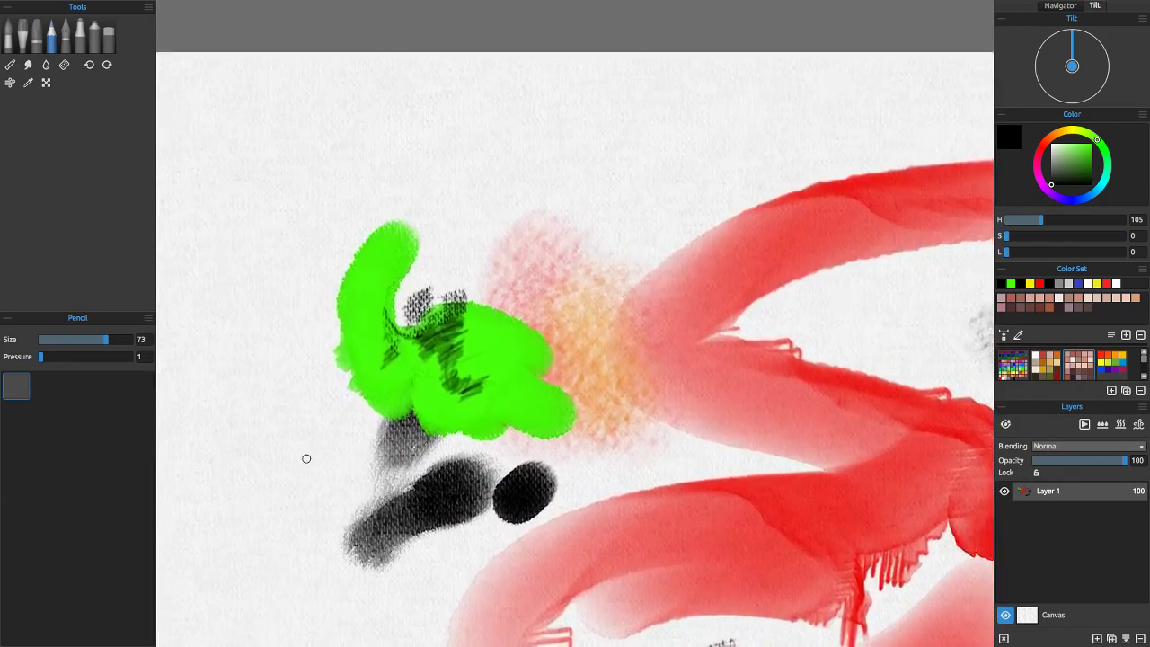
scroll(307, 458, "down", 4)
scroll(330, 409, "up", 1)
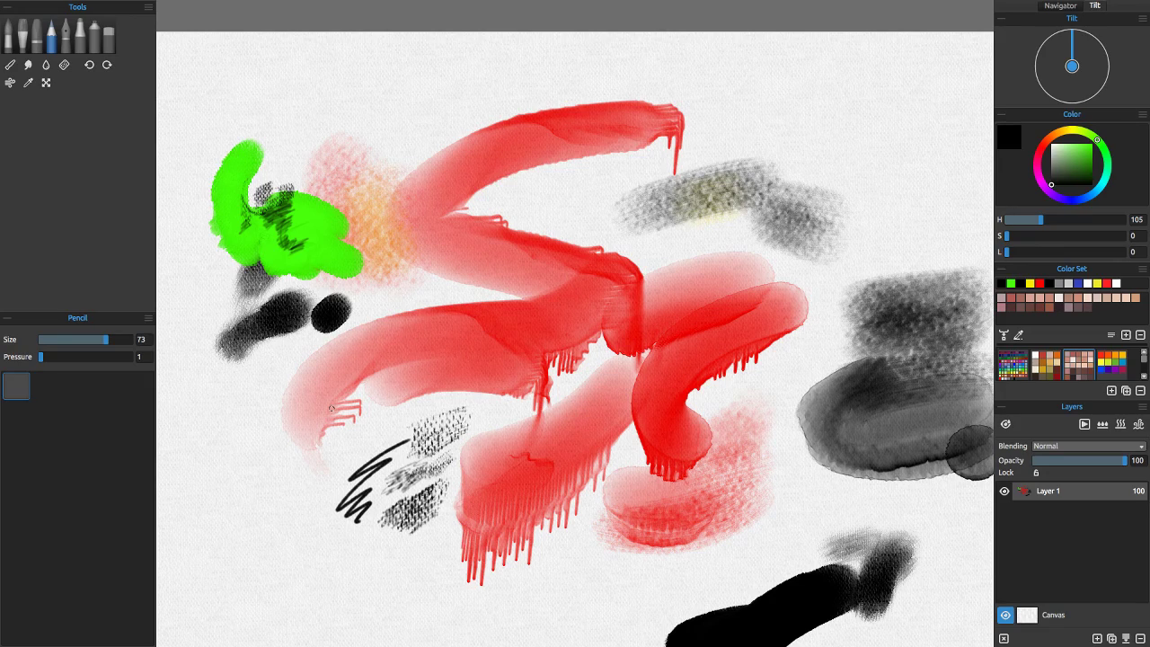
scroll(833, 418, "down", 2)
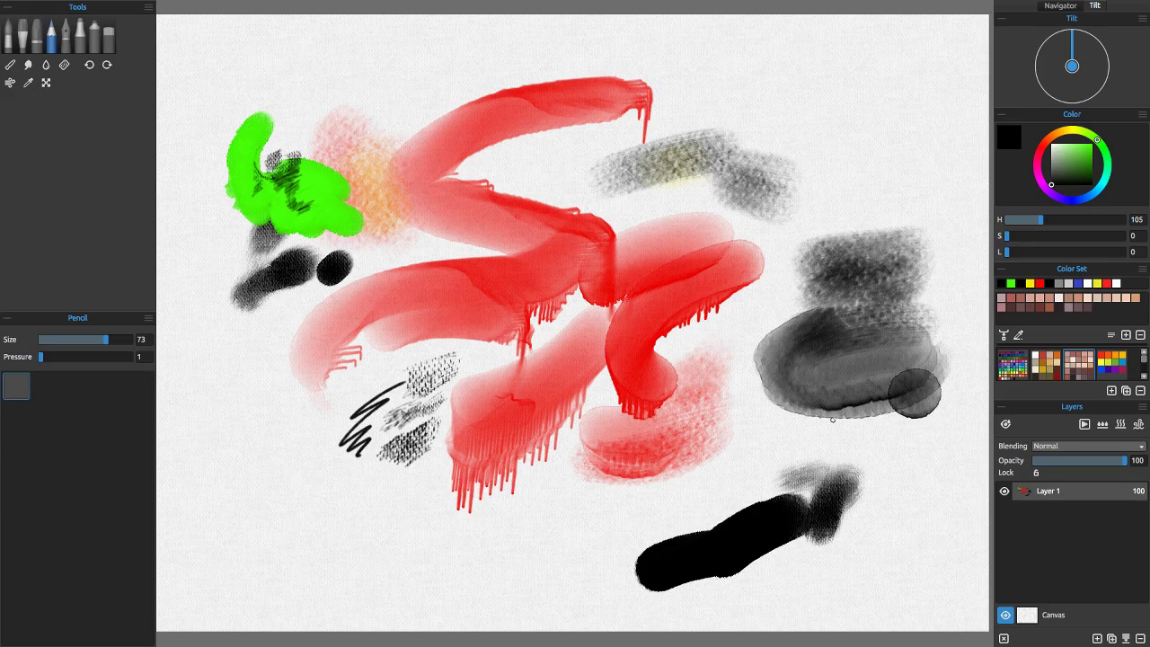
scroll(274, 413, "down", 5)
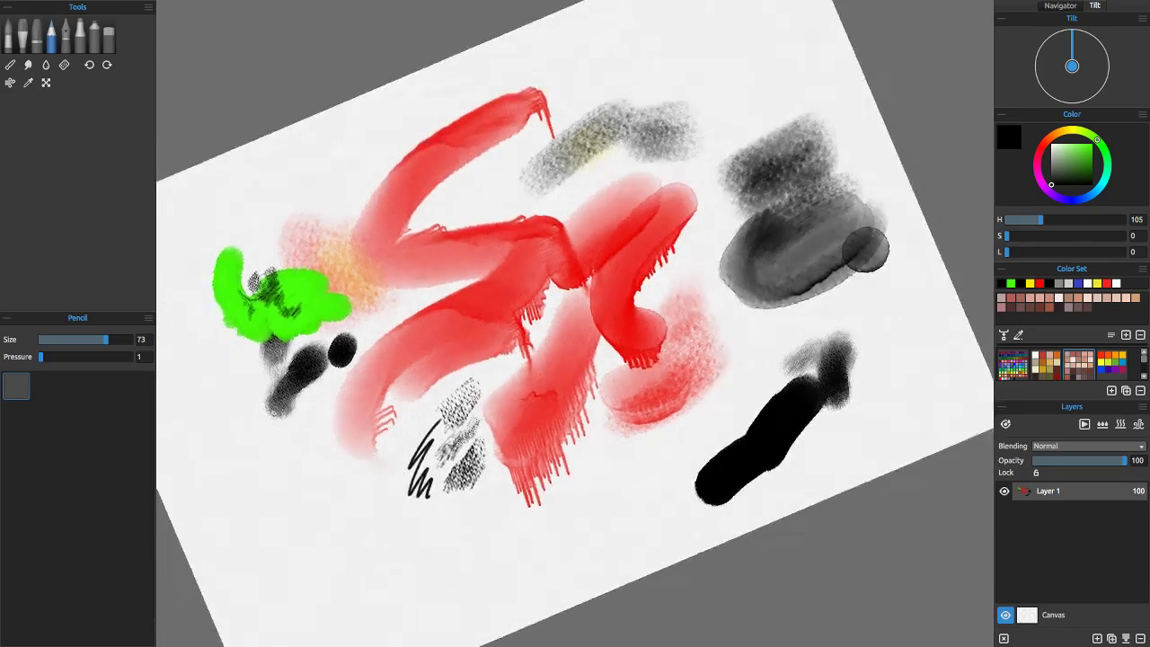
scroll(274, 414, "up", 6)
scroll(274, 414, "down", 2)
scroll(274, 413, "down", 1)
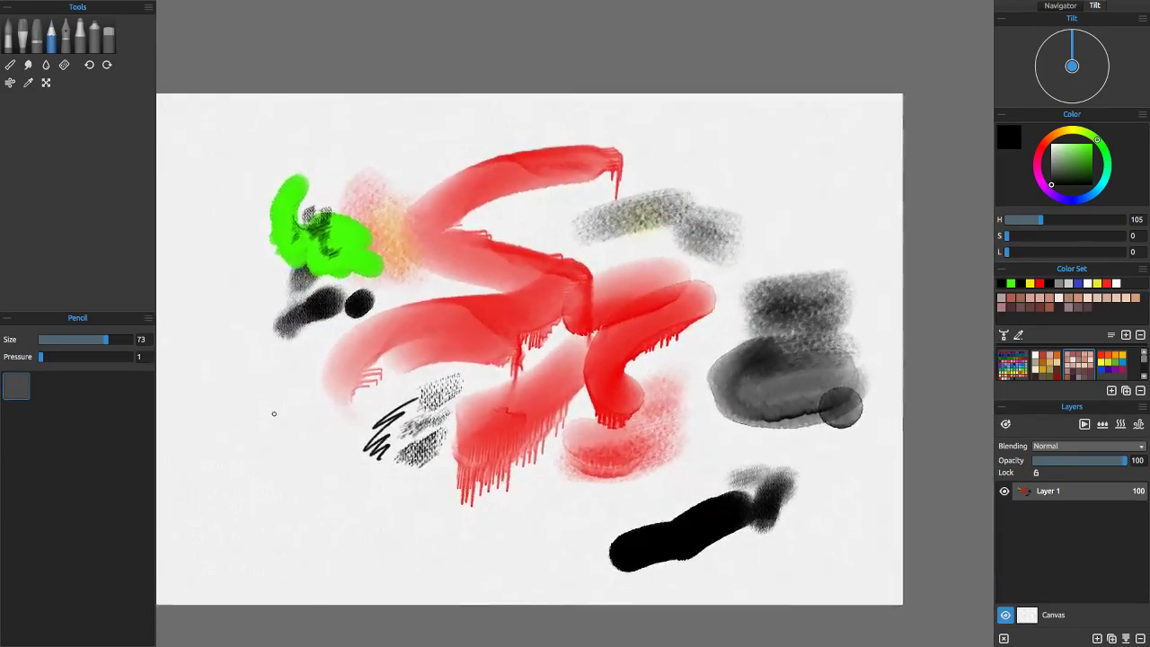
scroll(274, 414, "up", 4)
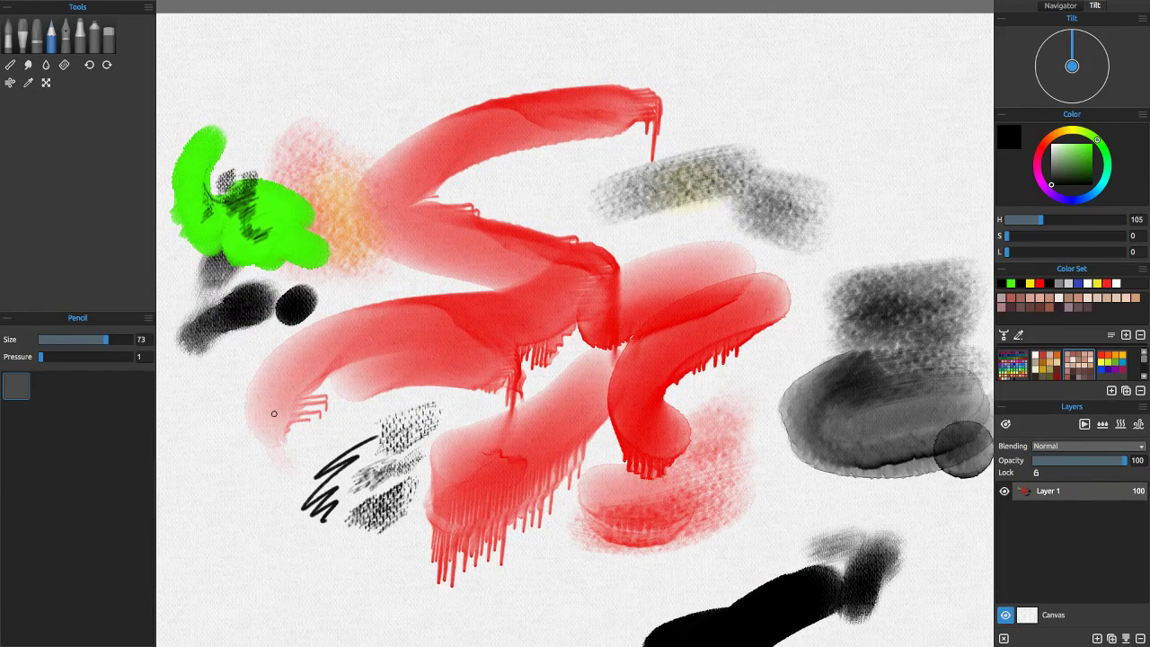